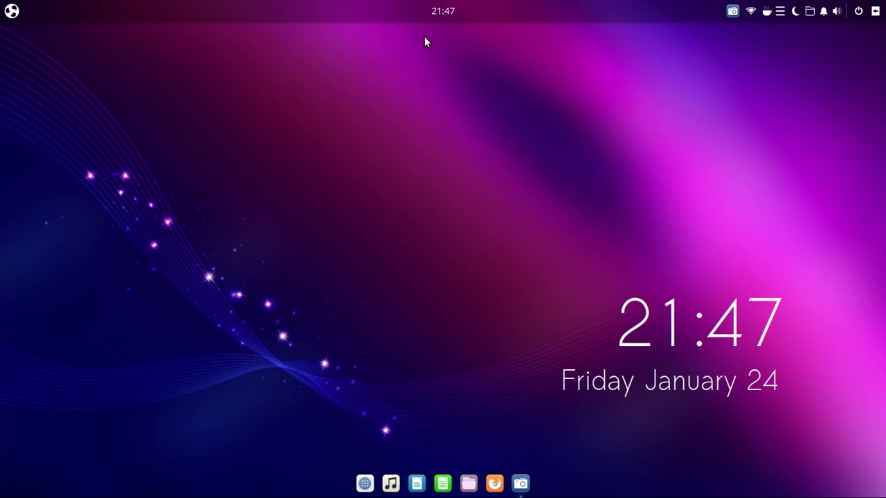
Step: Look over the sidebar's calendar and sound applets and the session's power options
click(876, 12)
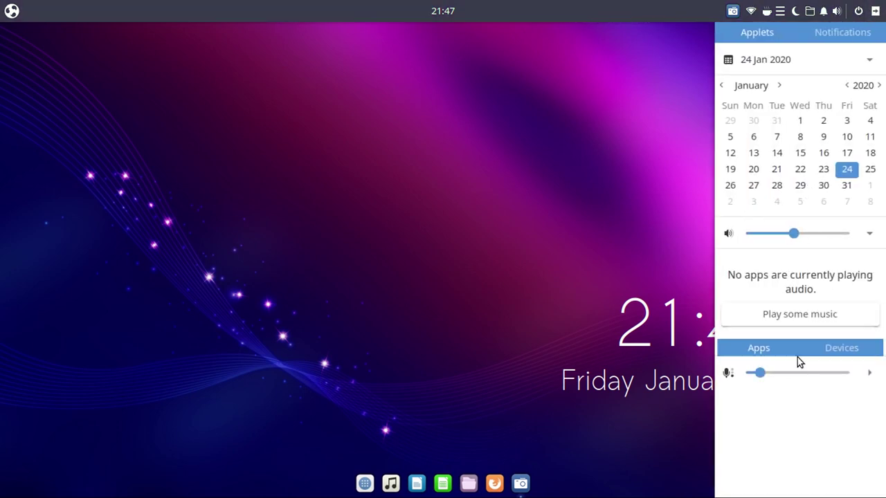
click(858, 11)
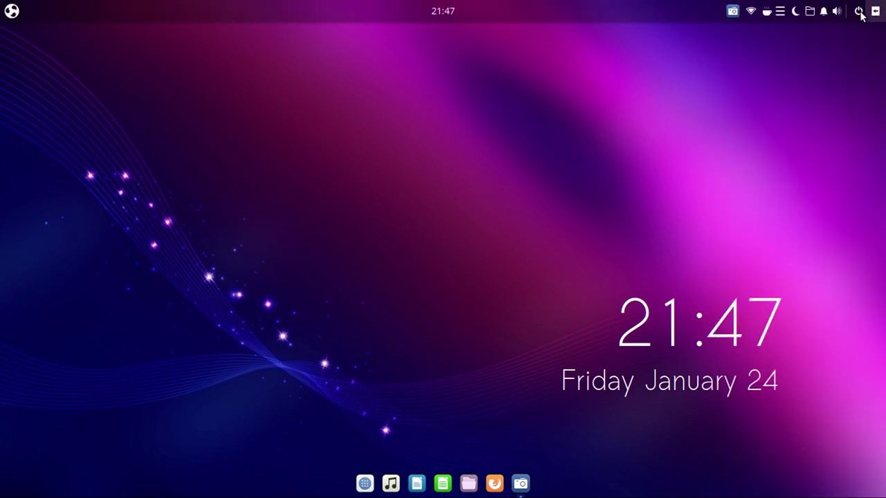
click(858, 11)
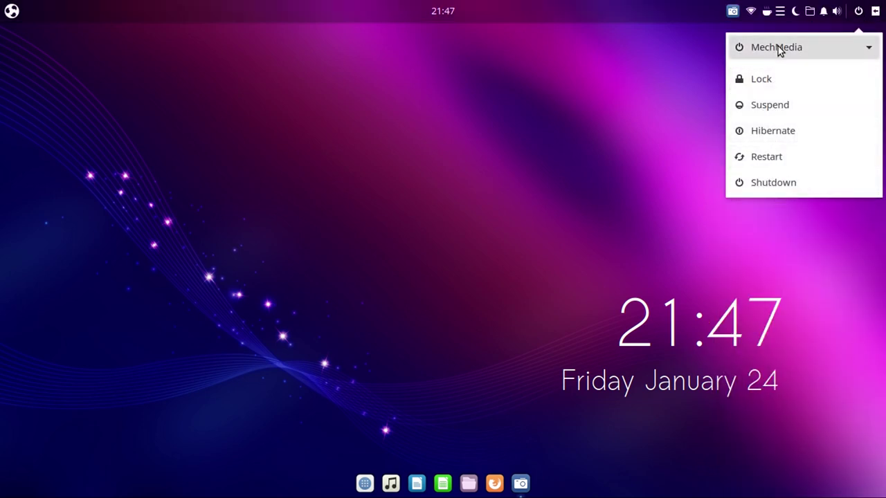
click(611, 90)
Step: Adjust the sound volume slightly and check the notifications in the sidebar
click(836, 12)
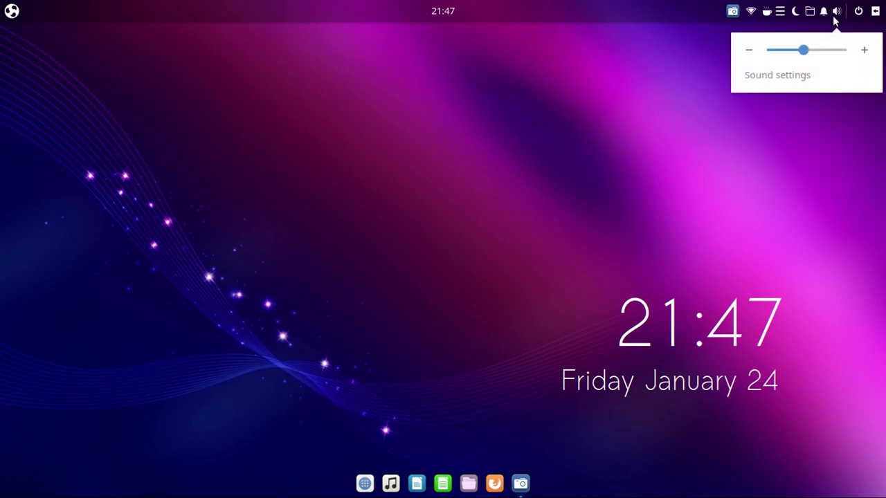
drag(808, 55, 795, 58)
click(824, 13)
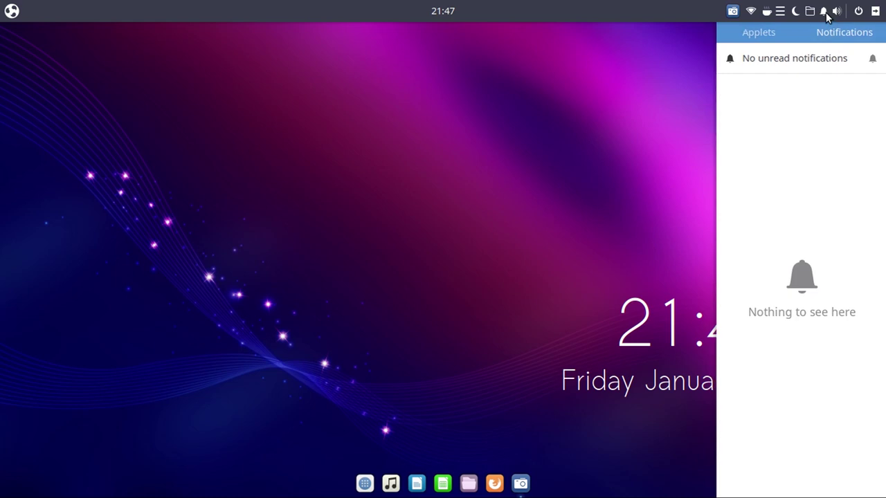
click(825, 13)
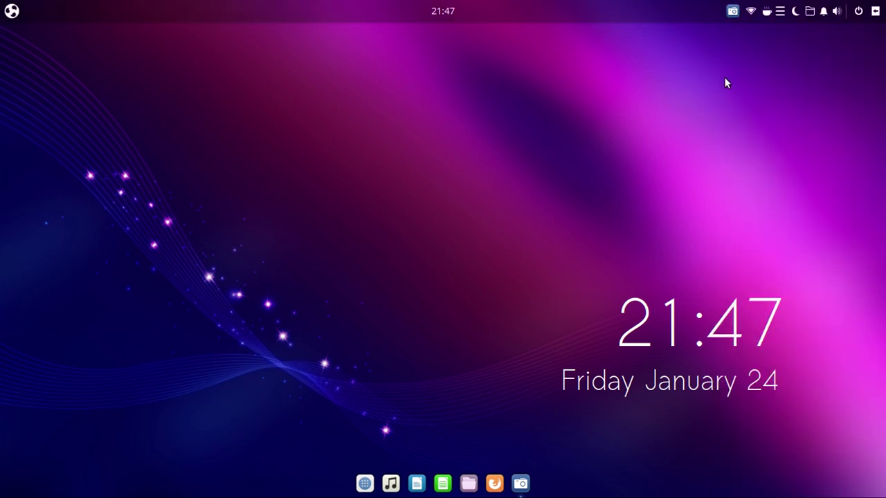
Step: Open the home folder from Places and try the compact and list views before returning to icon view
click(809, 14)
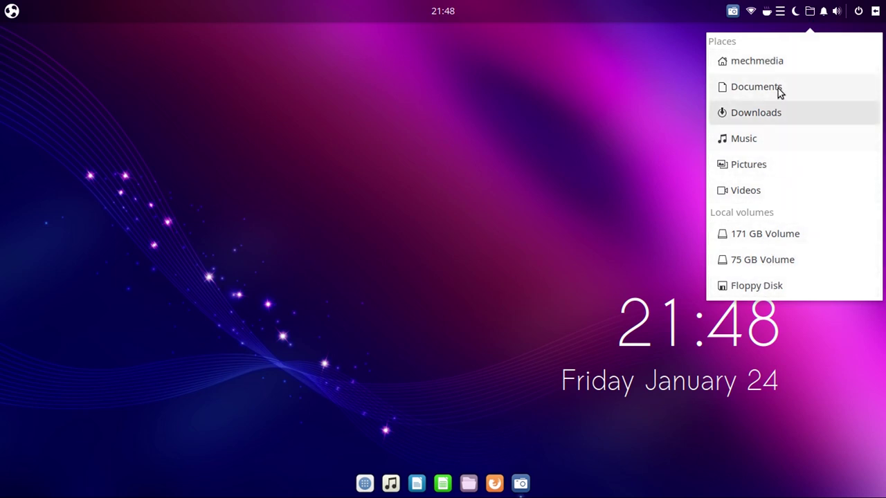
click(779, 62)
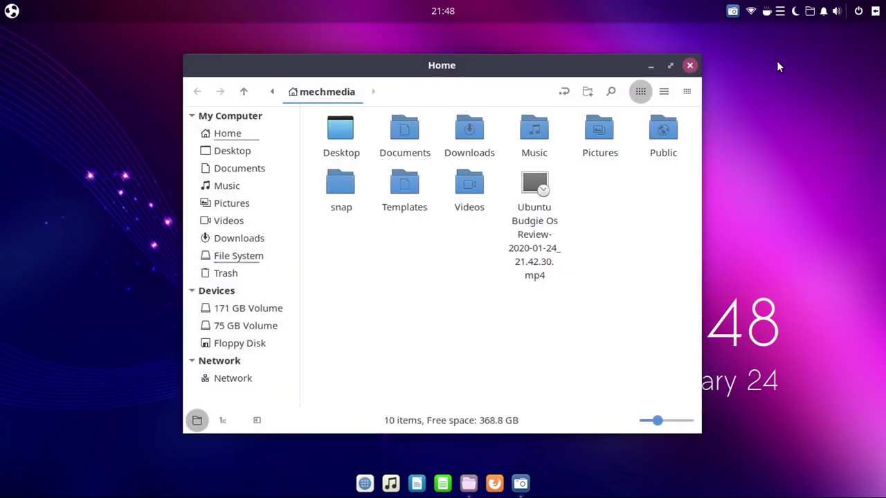
mouse_move(453, 62)
mouse_down()
mouse_move(450, 51)
mouse_move(477, 56)
mouse_move(470, 59)
mouse_up()
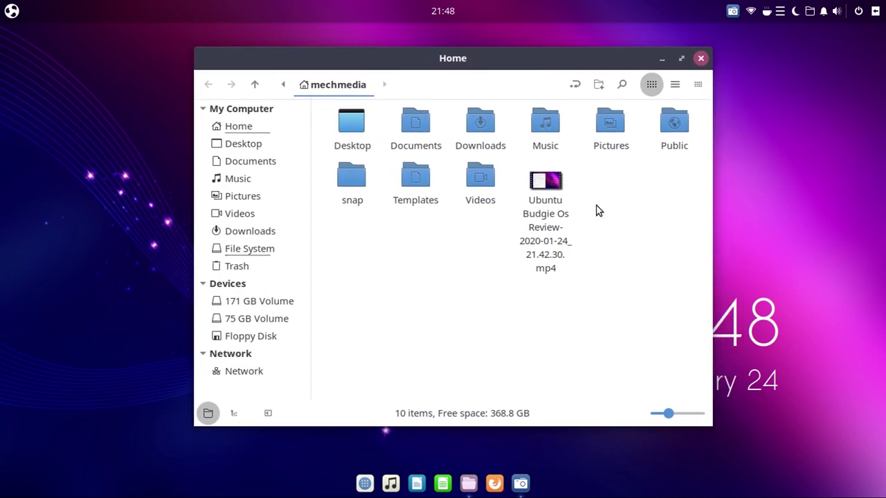
click(675, 84)
click(698, 83)
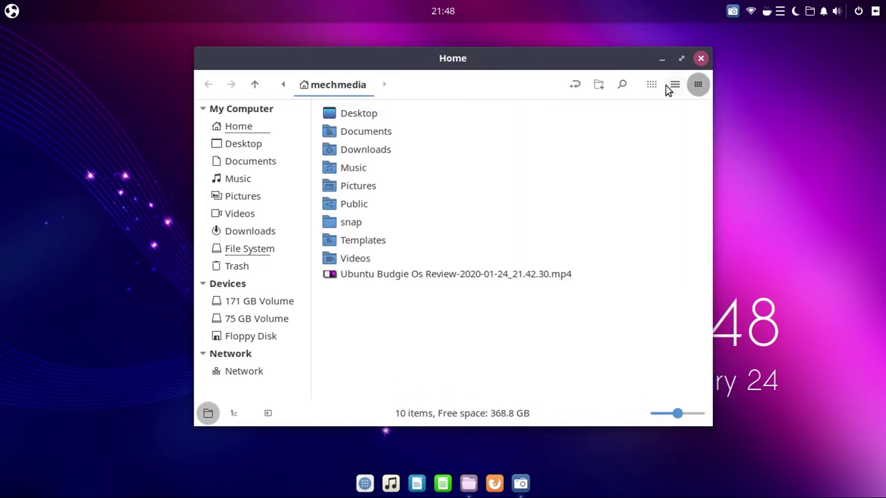
click(674, 84)
click(652, 84)
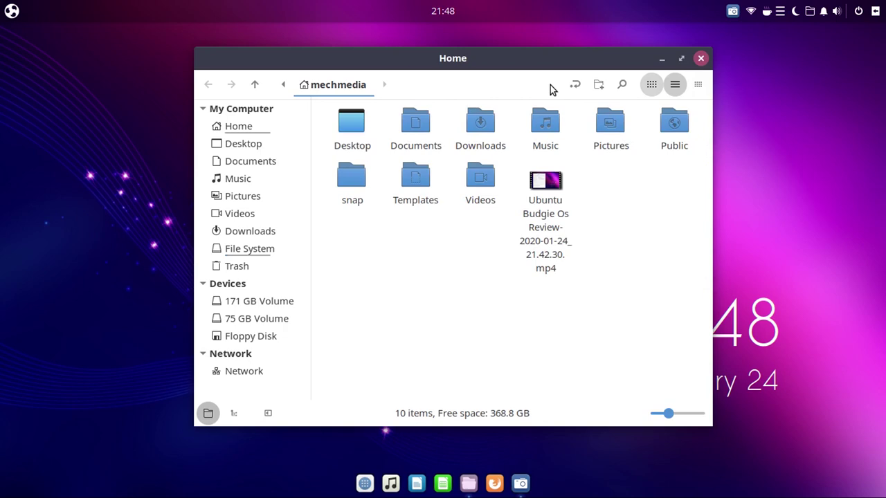
Step: Look inside the Templates folder, return to the home folder and close the file manager
double_click(423, 178)
click(208, 84)
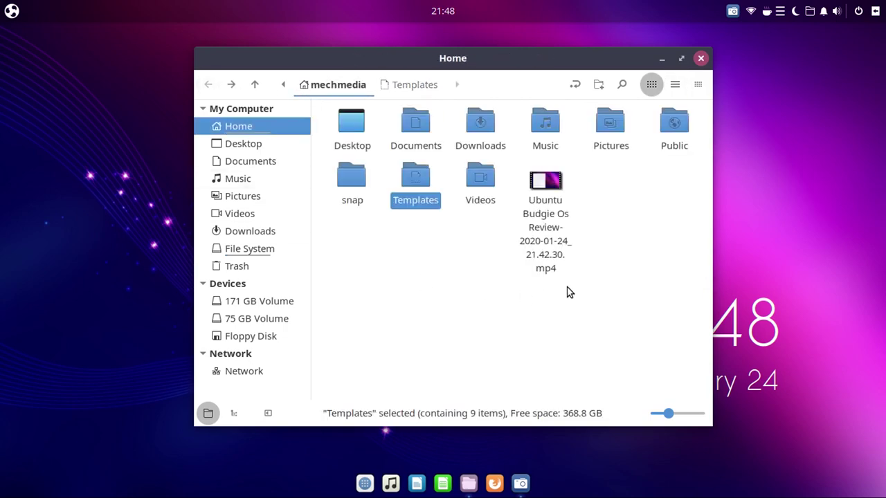
click(700, 58)
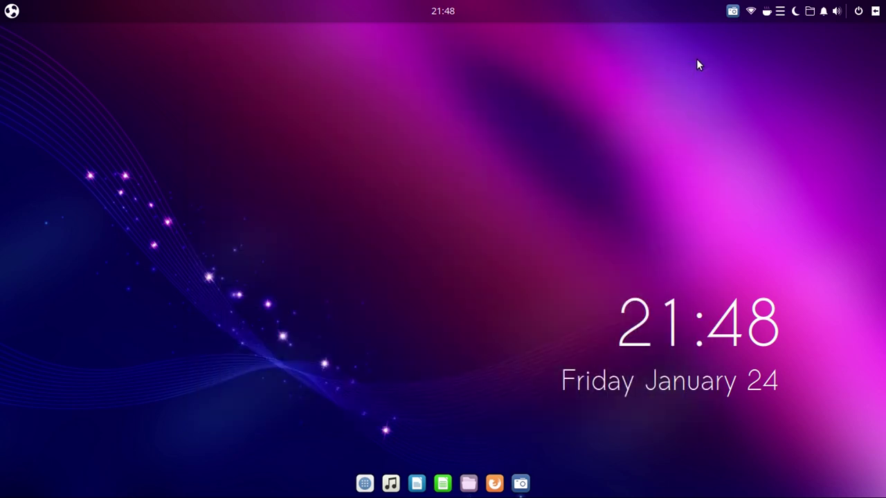
Step: Examine the Night Light controls, the coffee-cup applet and the available network connections
click(795, 12)
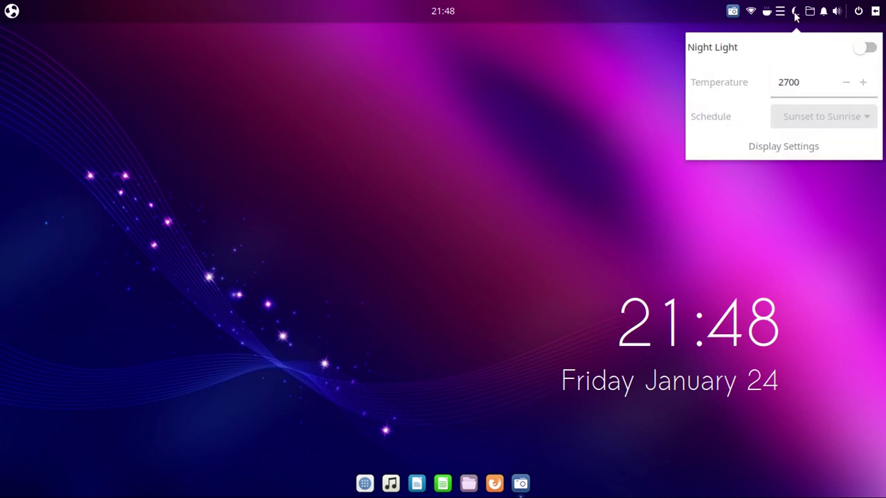
click(795, 13)
click(767, 12)
click(767, 14)
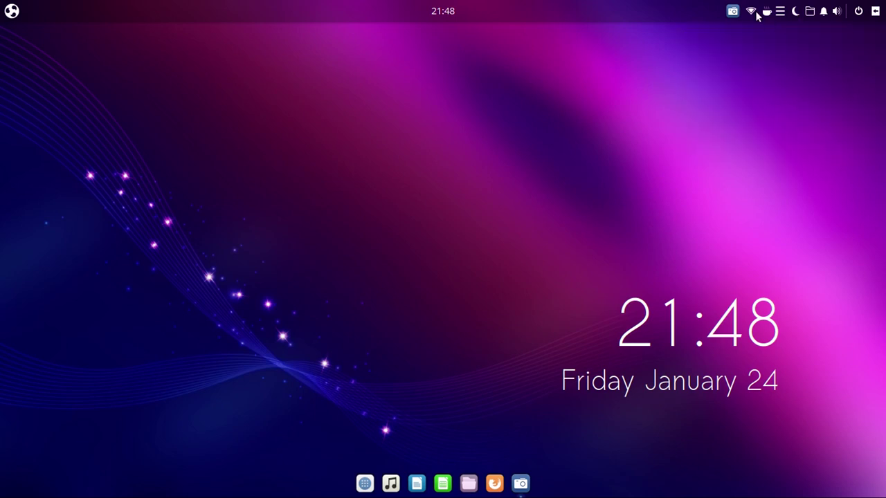
click(755, 14)
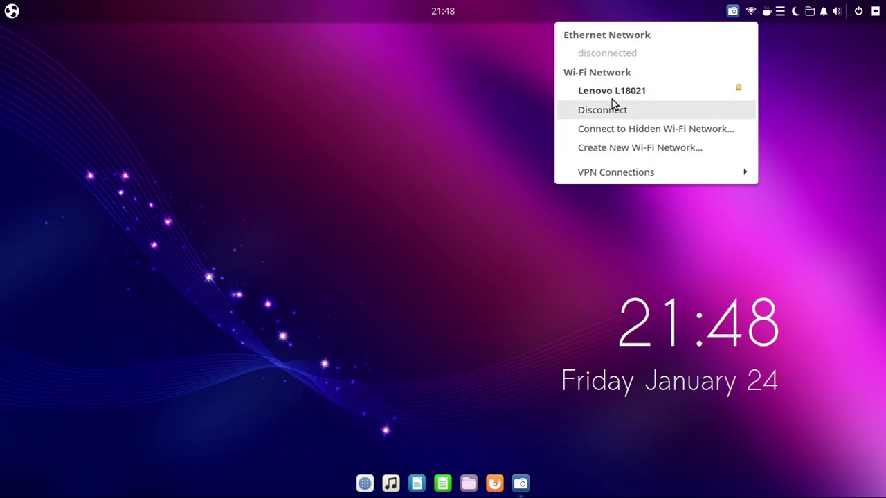
click(878, 82)
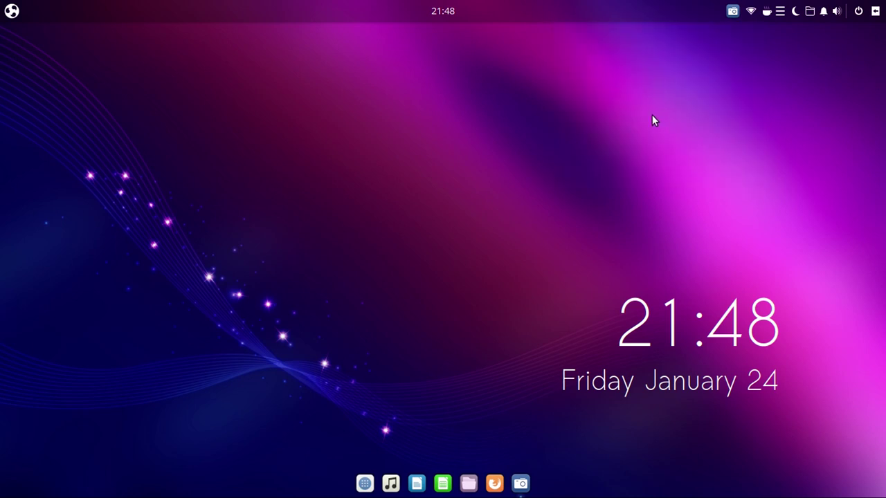
Step: Set the panel clock to show seconds and the date
click(442, 12)
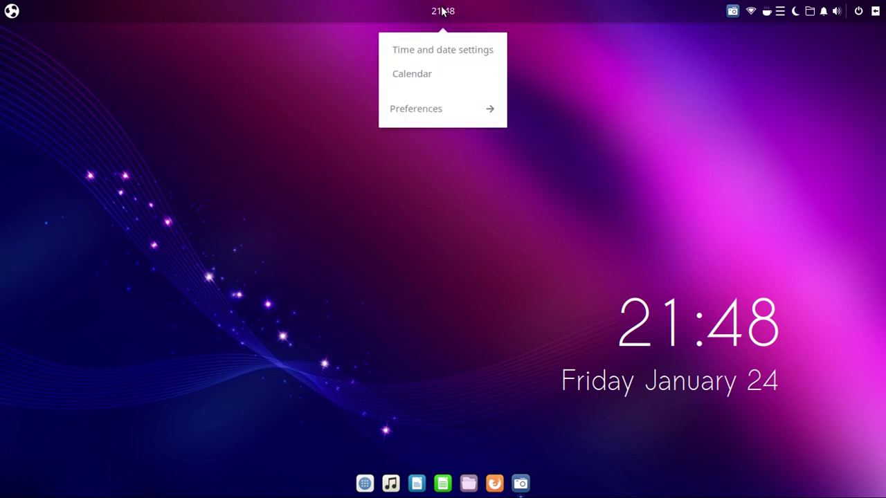
click(439, 111)
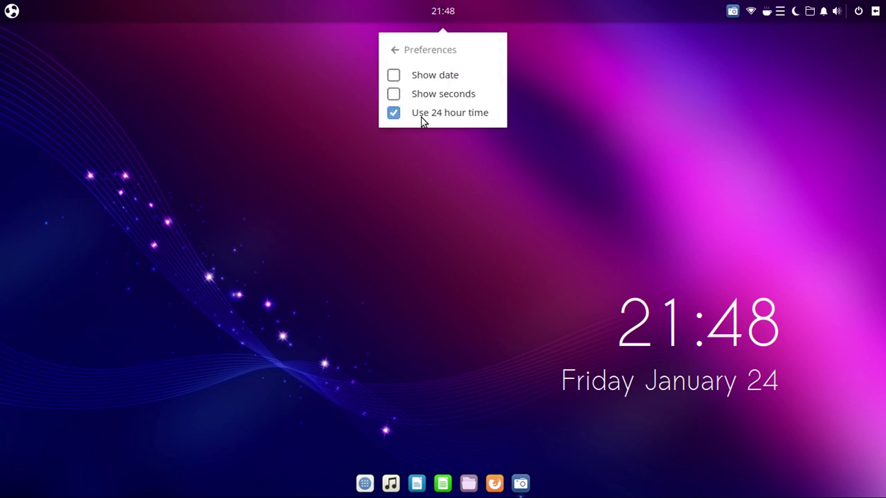
click(393, 94)
click(394, 75)
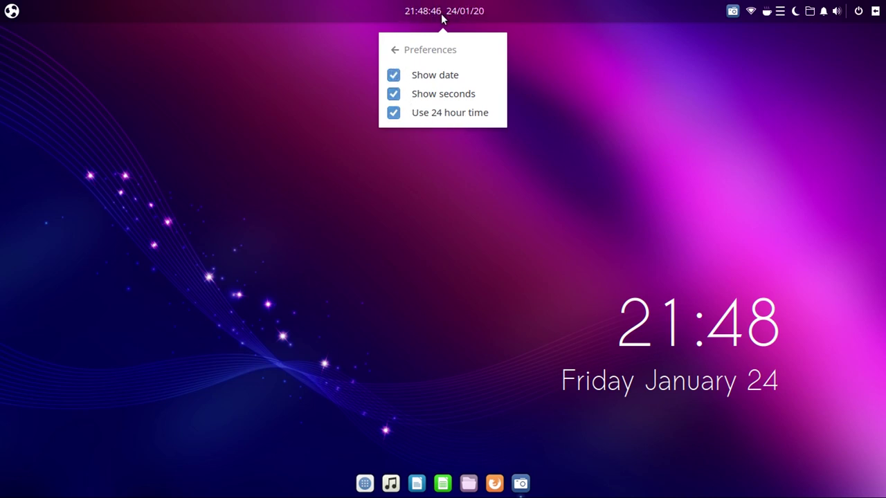
click(443, 14)
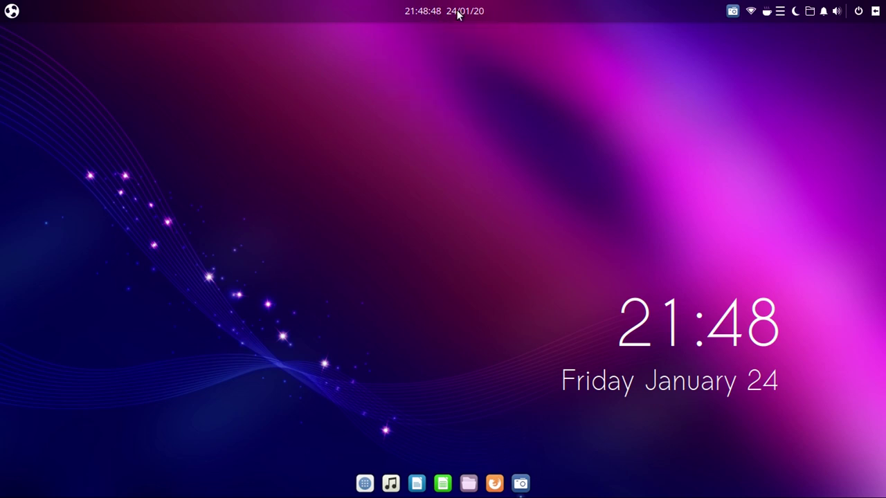
Step: Browse the application categories and add Maps from Accessories to the dock
click(13, 11)
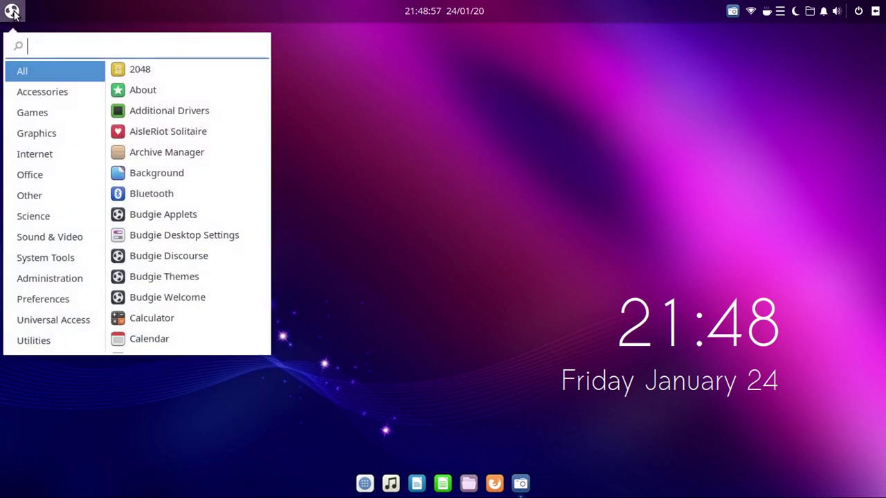
click(58, 98)
click(59, 113)
click(59, 141)
click(54, 156)
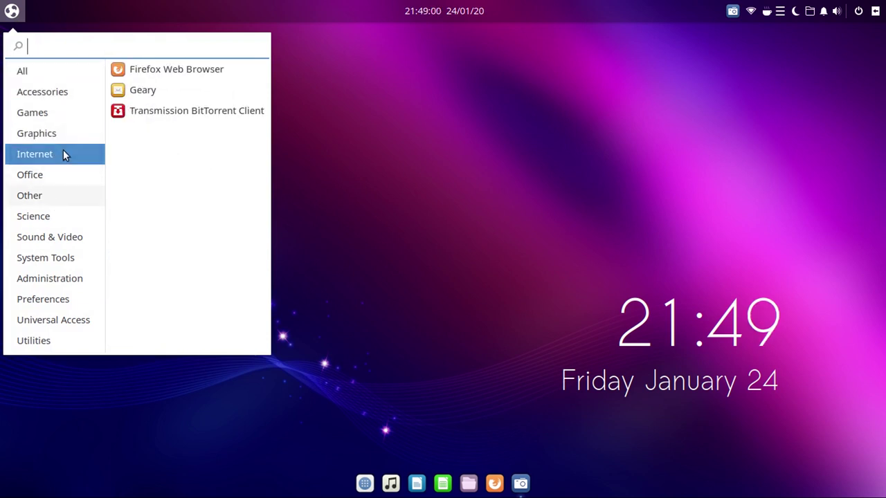
click(58, 93)
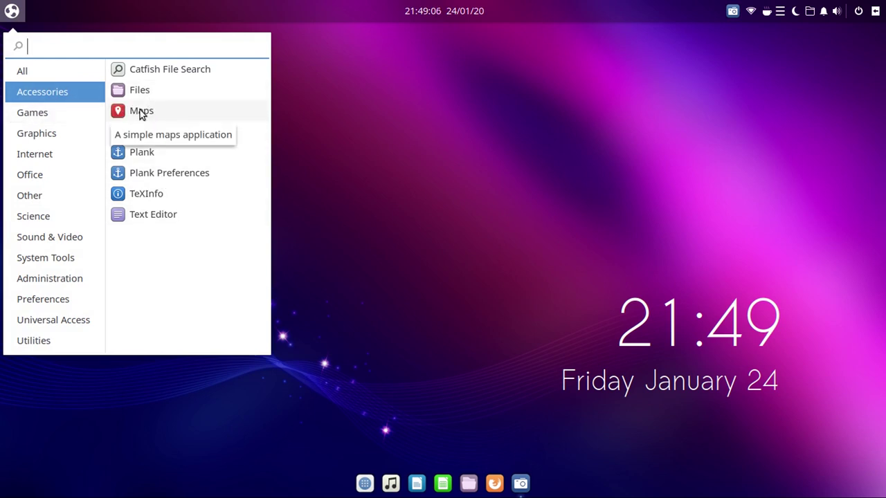
drag(142, 112, 431, 482)
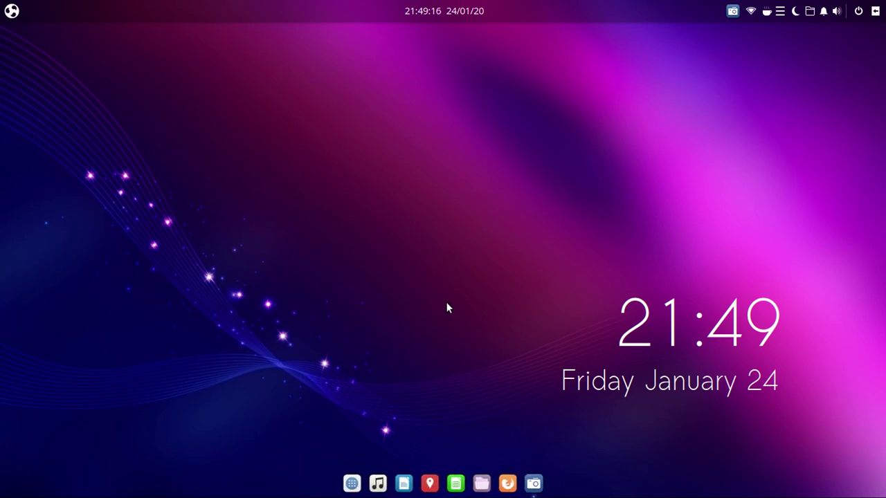
Step: Remove Maps, the application-grid launcher and the music player from the dock
right_click(429, 485)
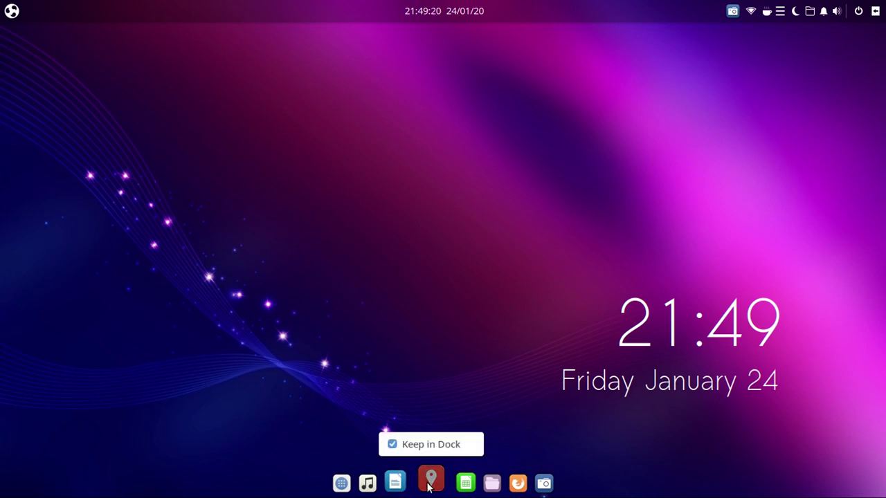
click(394, 444)
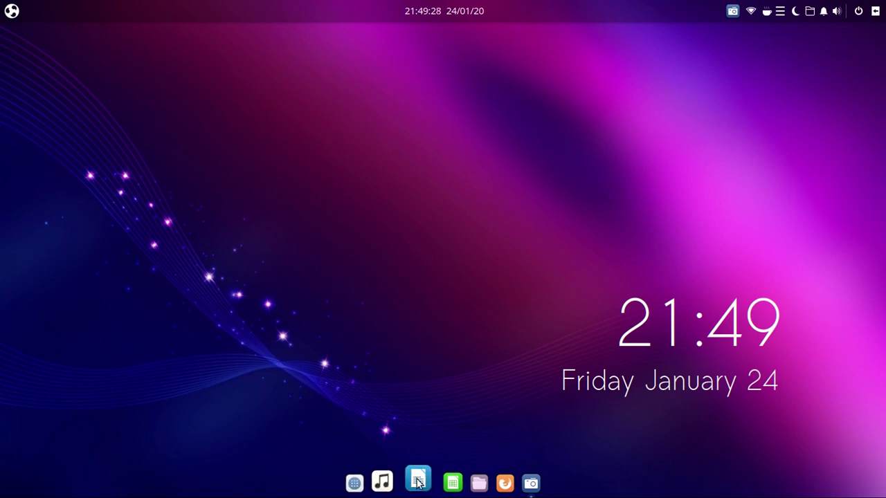
right_click(365, 485)
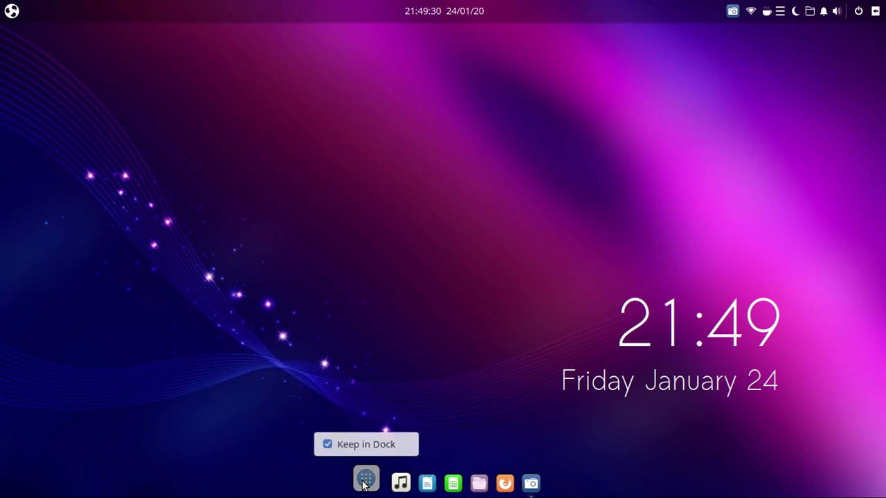
click(360, 449)
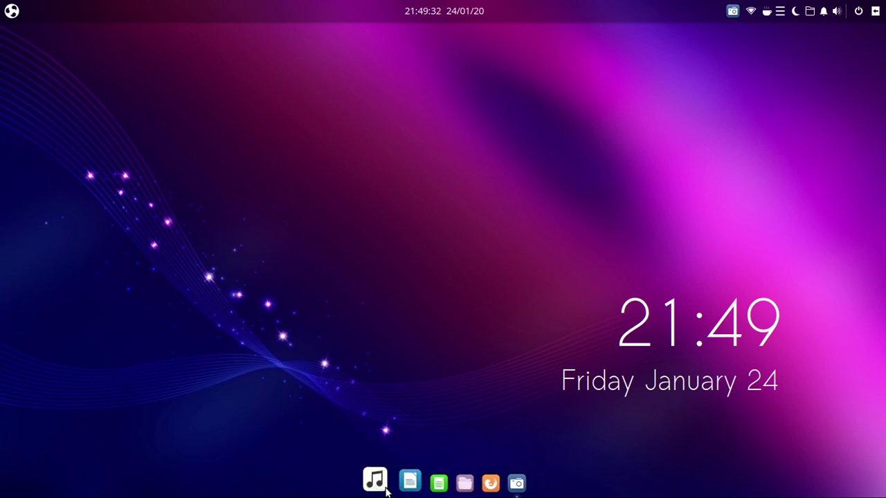
right_click(375, 480)
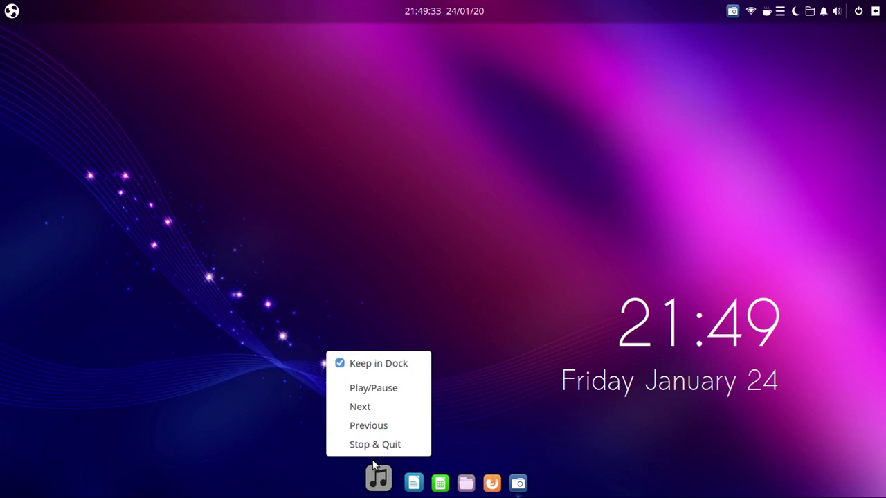
click(341, 364)
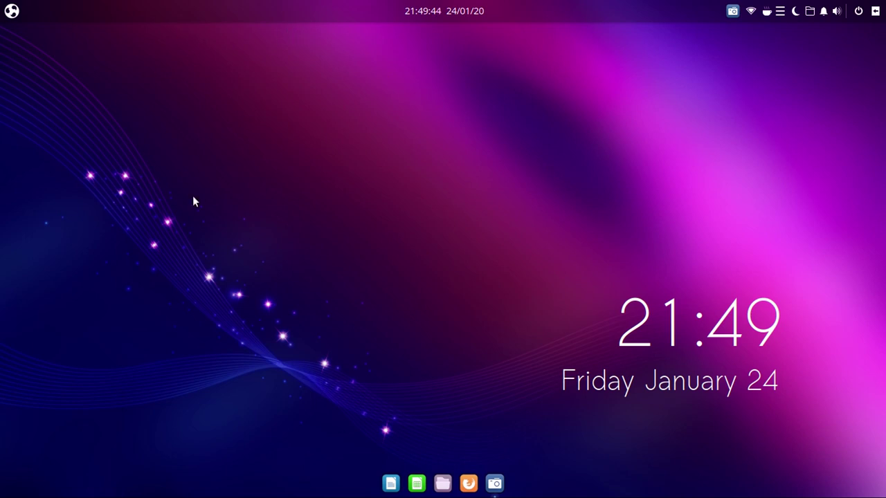
Step: Launch Files from the Accessories category and close its window
click(12, 11)
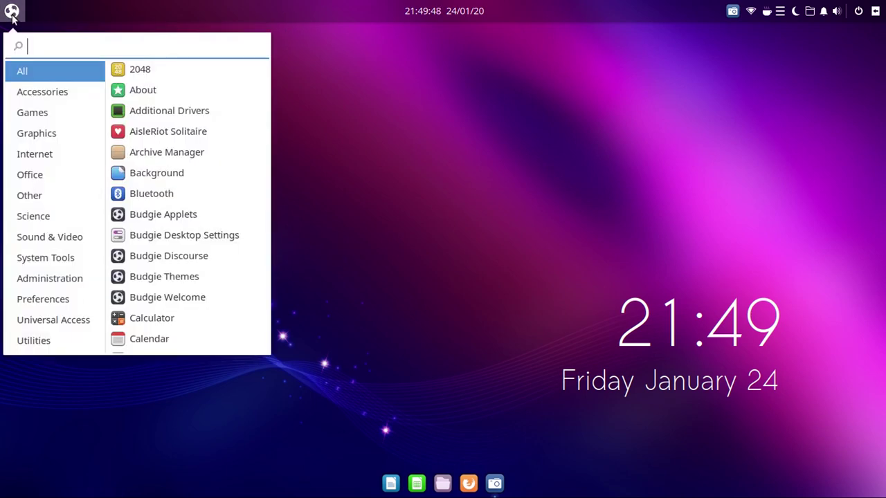
click(43, 97)
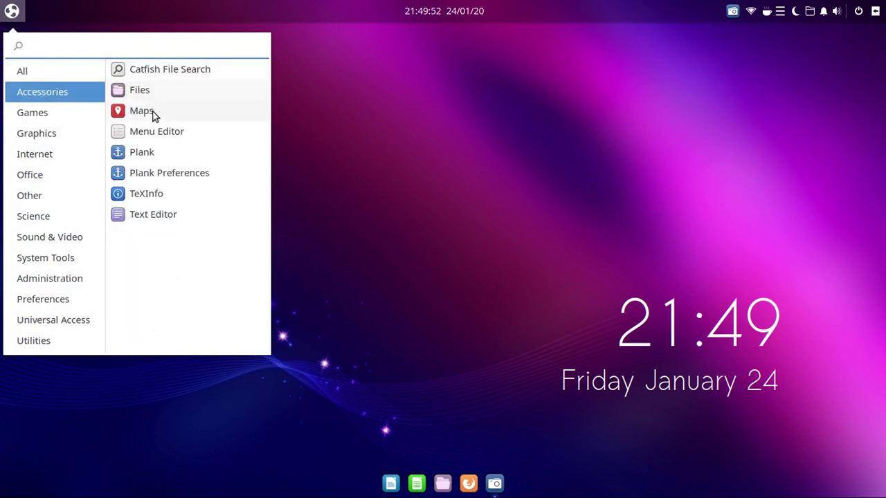
click(149, 86)
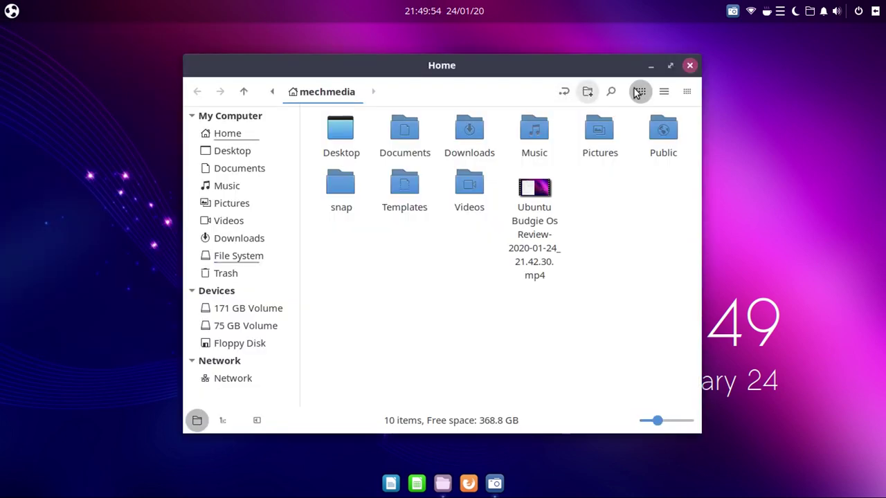
click(690, 66)
Step: Launch Maps from the Accessories category, view the world map and close its window
click(12, 10)
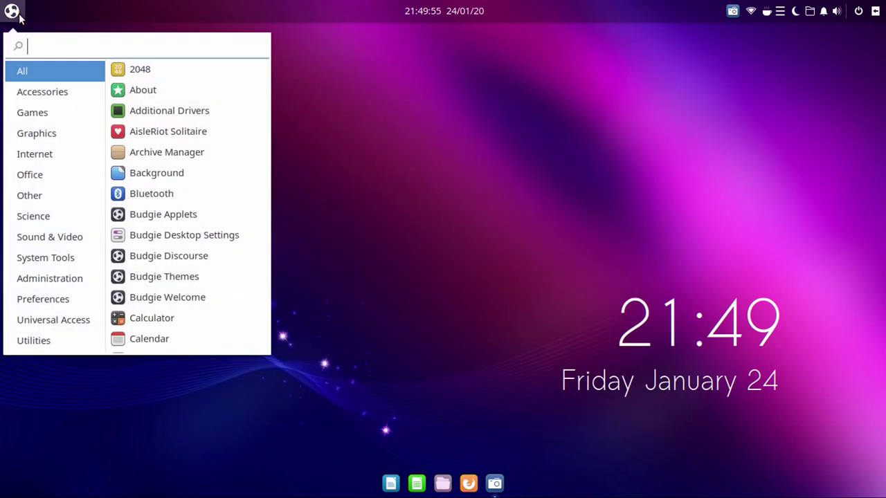
click(41, 97)
click(147, 115)
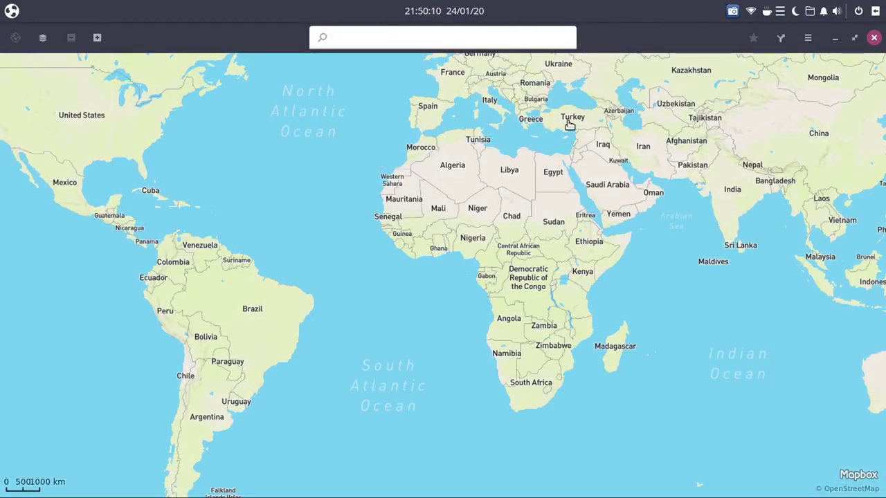
click(874, 38)
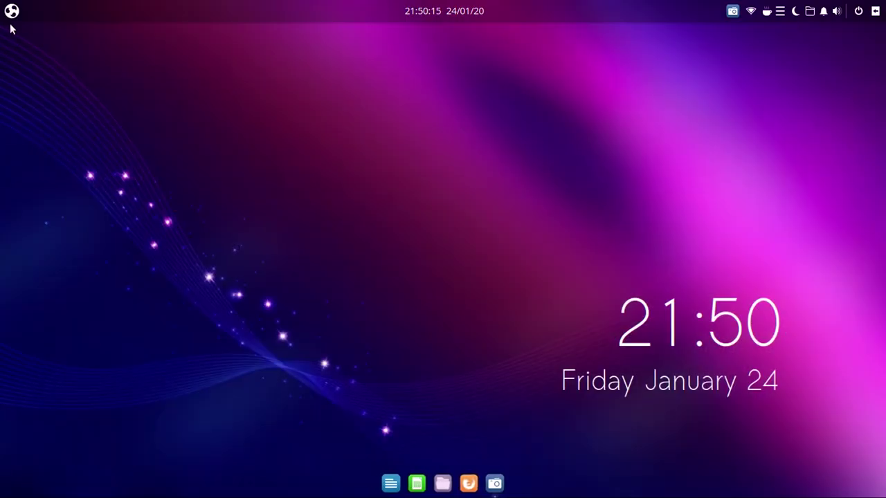
Step: Launch Menu Editor from the Accessories category and move its window slightly higher on the desktop
click(12, 11)
click(35, 94)
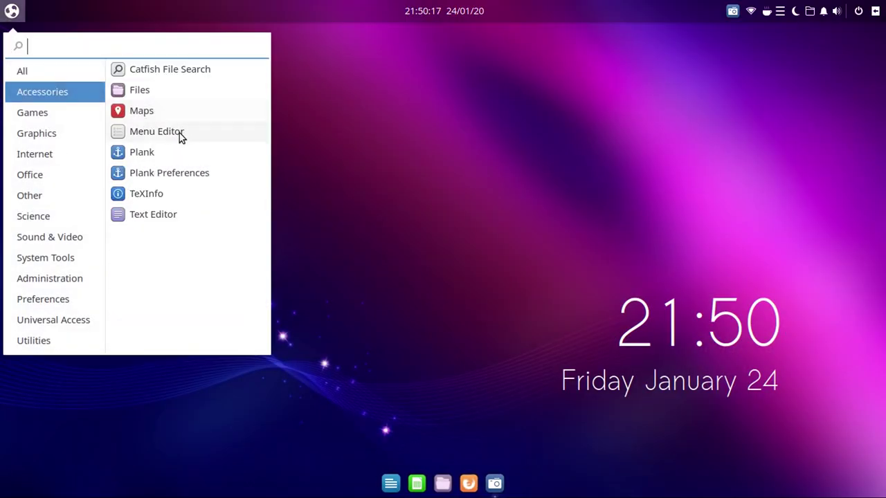
click(179, 133)
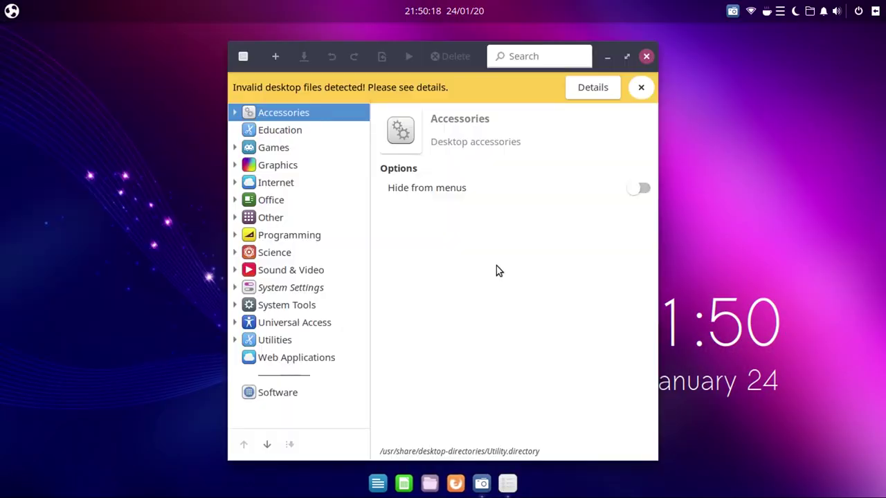
drag(441, 49, 439, 36)
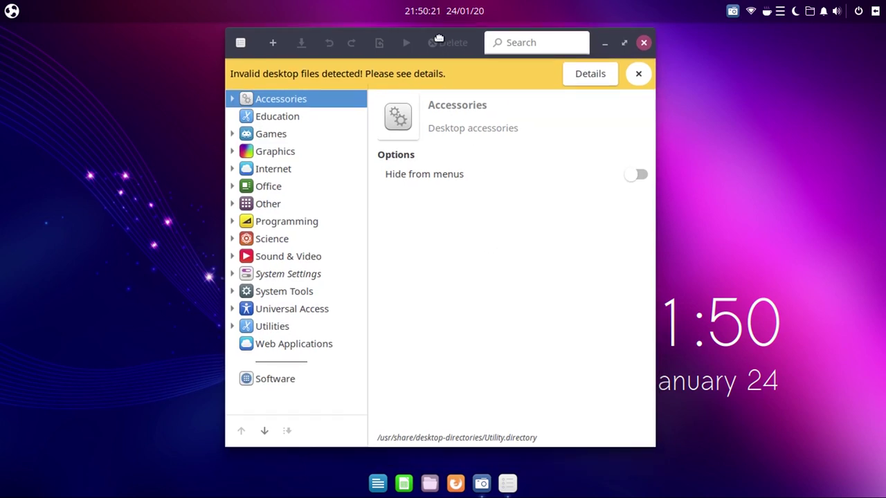
Step: Examine the Education, Graphics and Office entries in Menu Editor, including LibreOffice Draw, and close the window
click(281, 121)
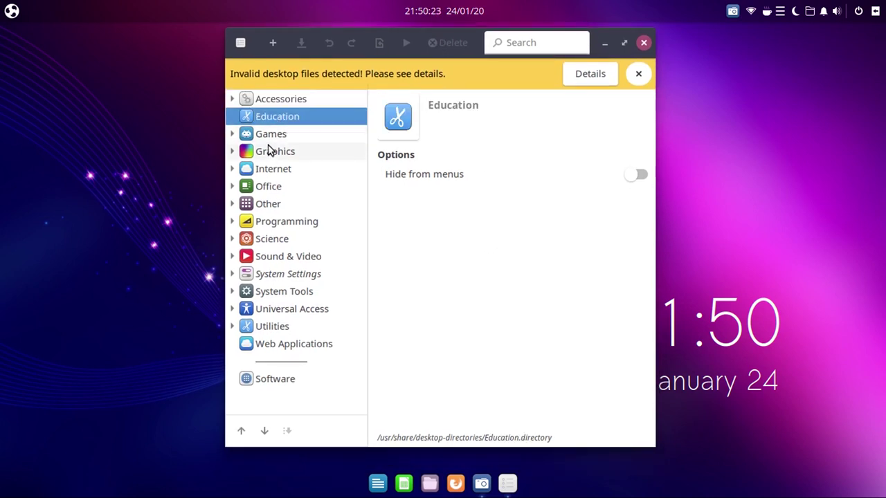
click(261, 158)
click(232, 153)
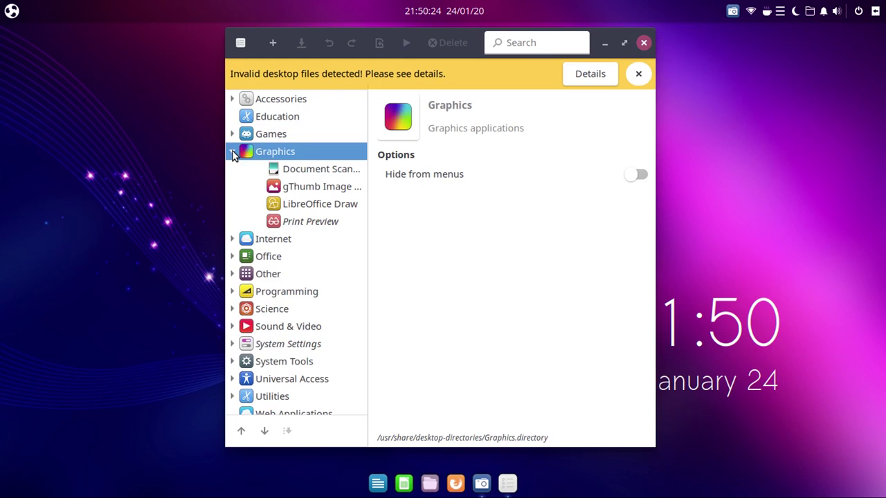
click(301, 173)
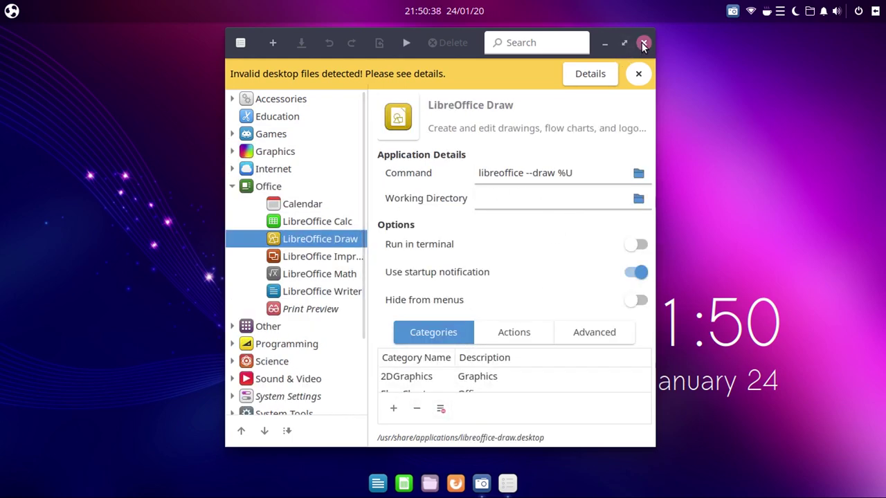
click(643, 42)
Step: Launch Text Editor from the Accessories category, move its window toward the middle of the desktop and close it
click(12, 10)
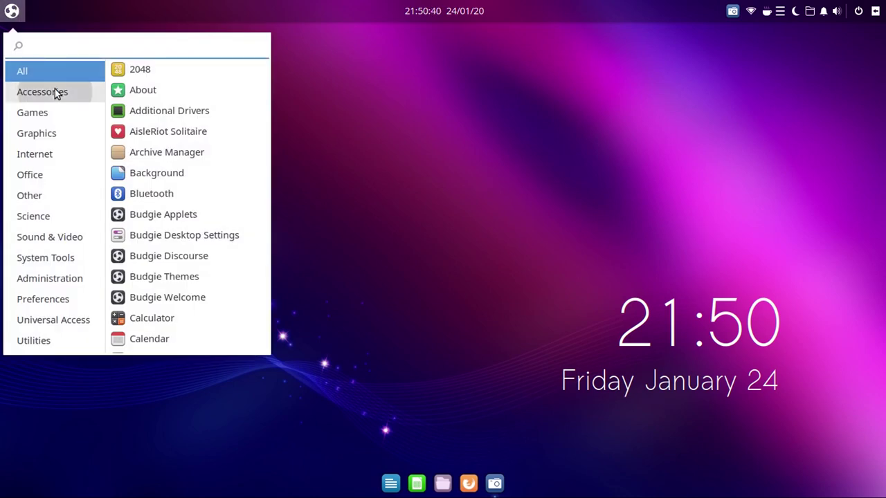
click(55, 90)
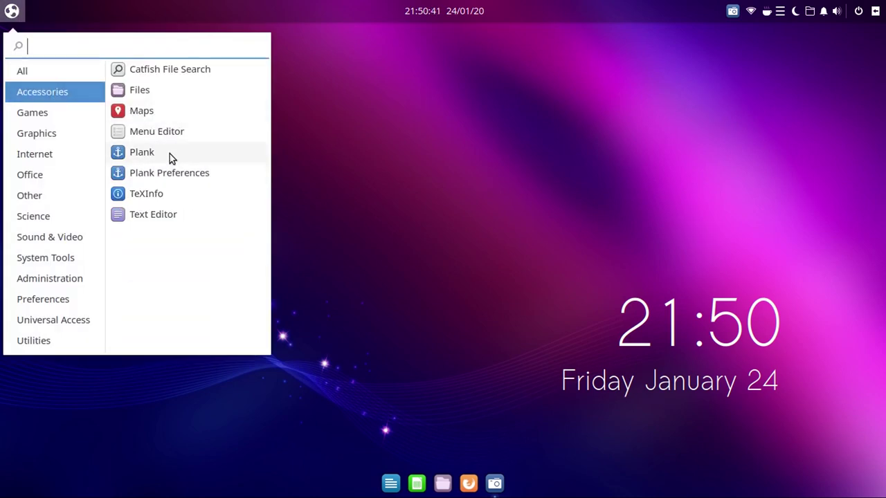
click(164, 216)
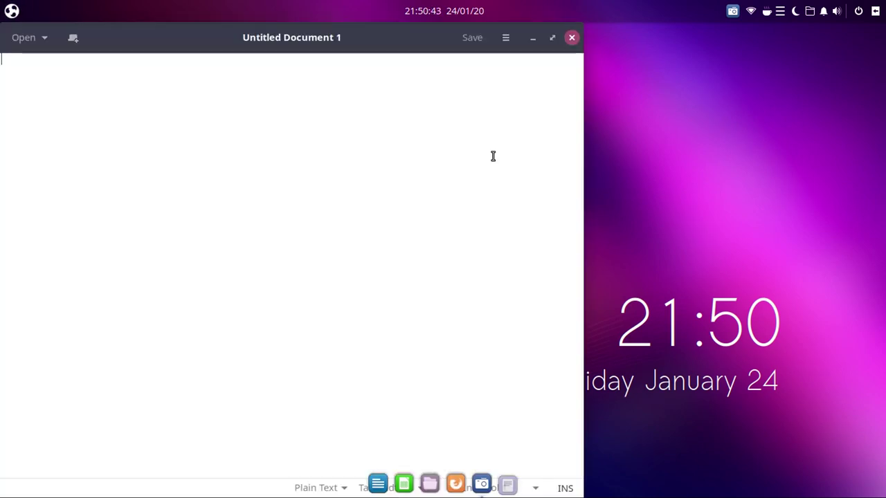
drag(338, 42, 463, 47)
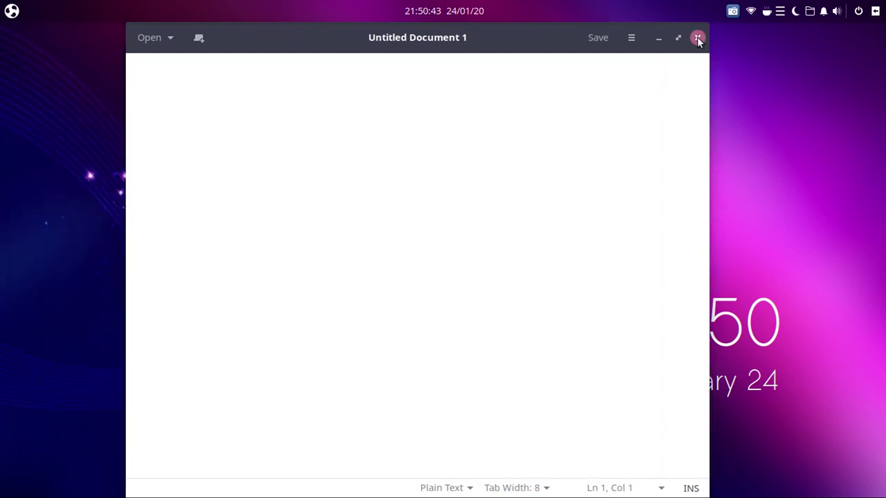
click(697, 36)
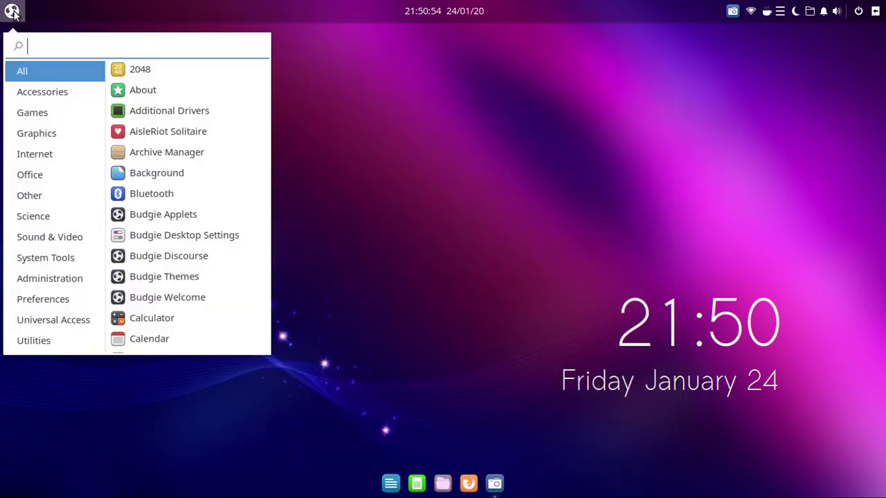
Step: Browse the Games and Graphics categories, launch LibreOffice Draw and close its window
click(43, 115)
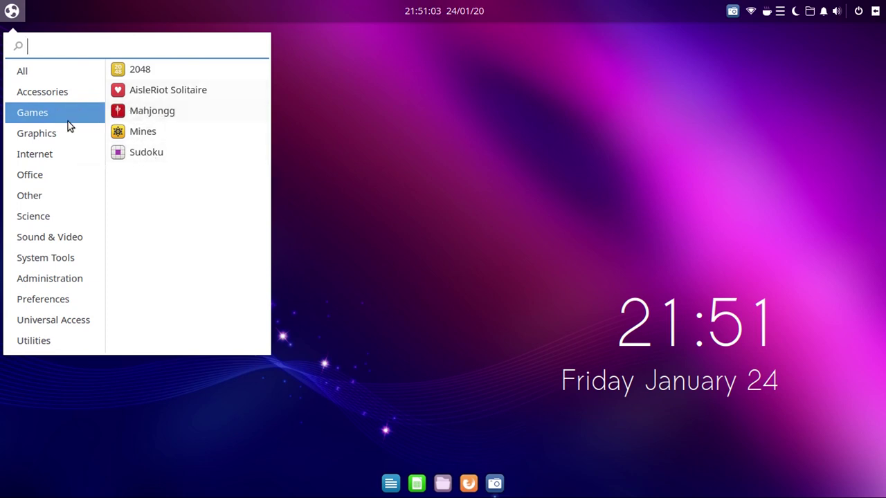
click(39, 136)
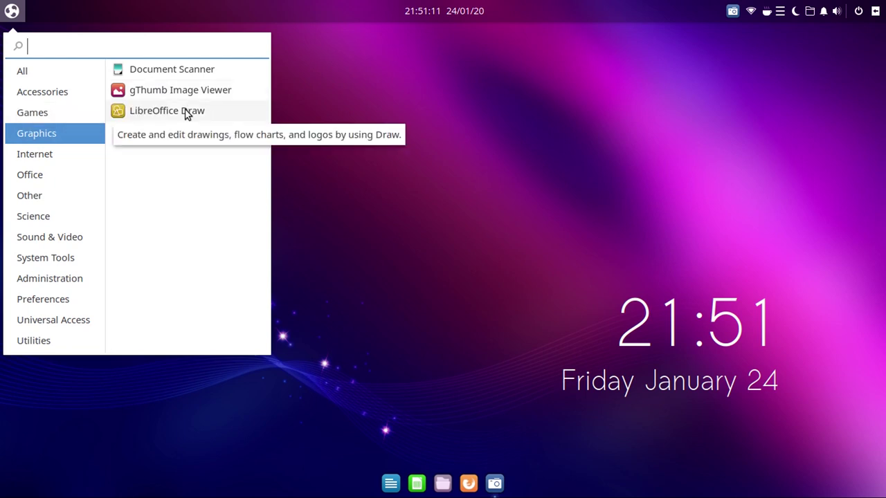
click(158, 112)
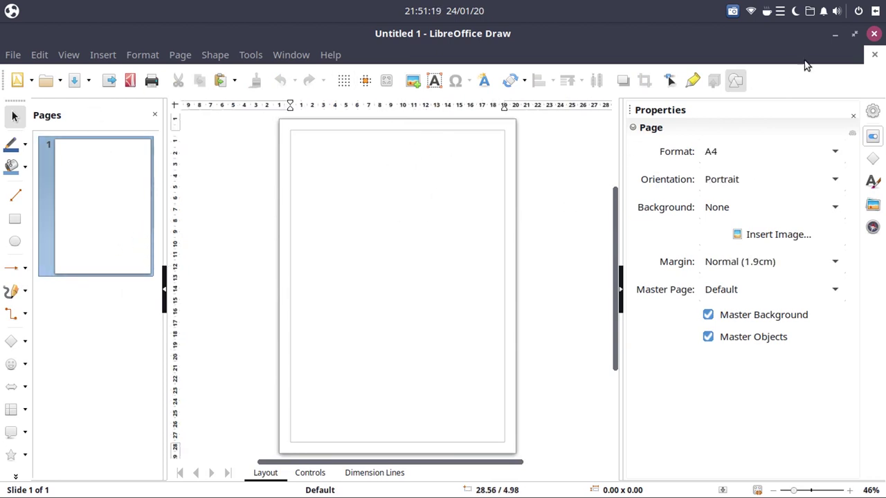
click(874, 37)
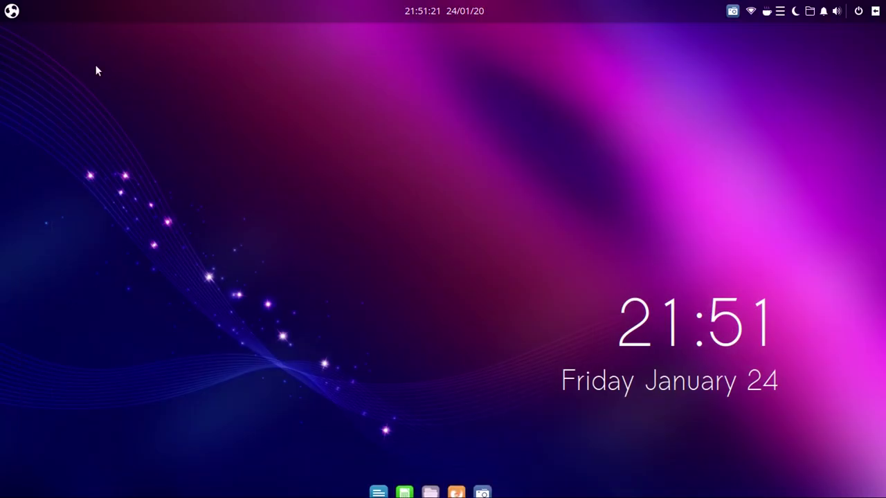
Step: Launch Firefox Web Browser from the Internet category, open a second tab, close the first tab and quit the browser
click(11, 13)
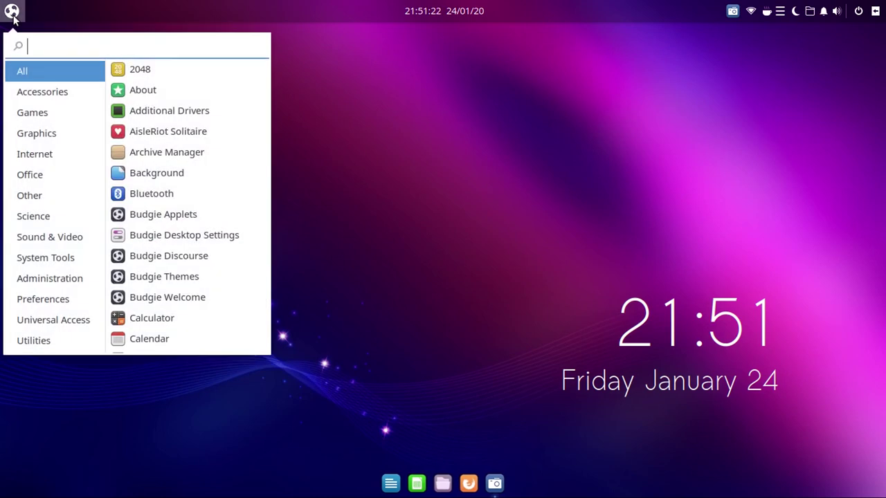
click(54, 155)
click(200, 81)
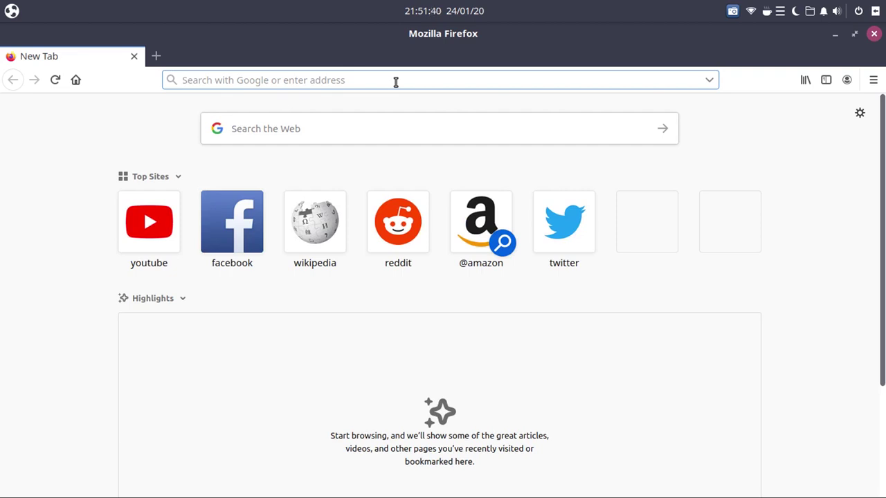
click(157, 56)
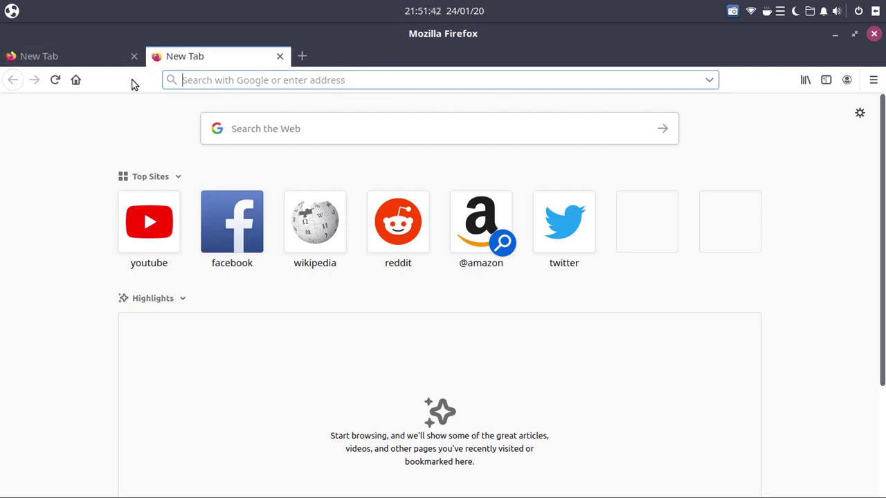
click(133, 56)
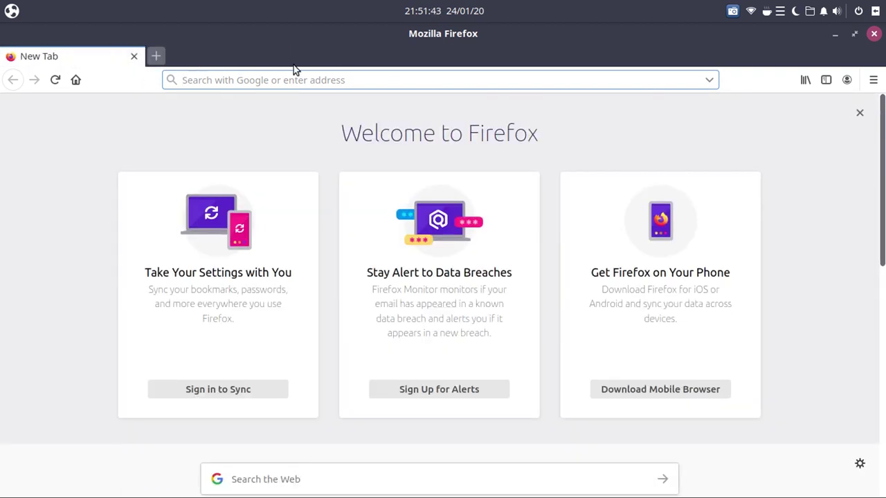
click(874, 33)
Step: Browse the Internet, Office, Other and Science categories of the applications menu
click(12, 11)
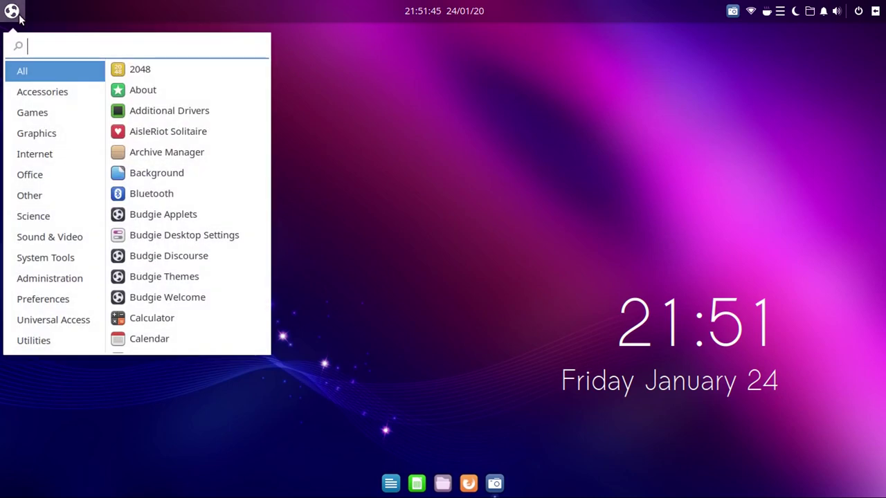
click(38, 155)
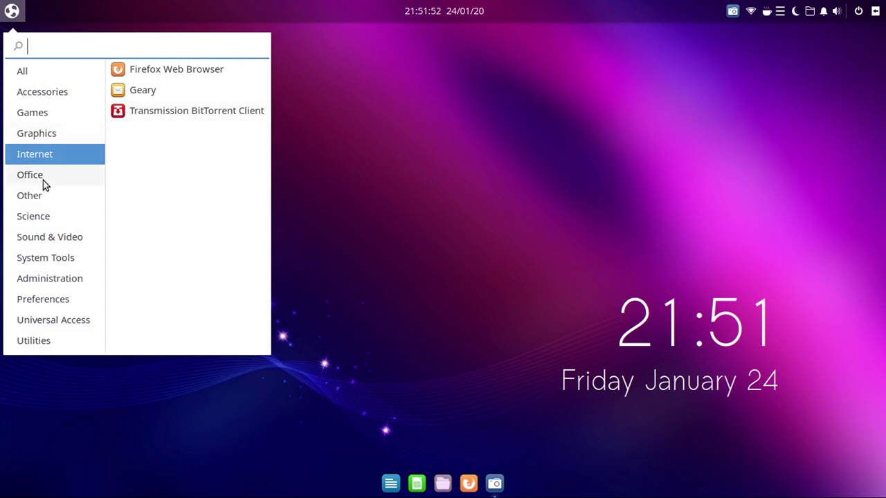
click(20, 181)
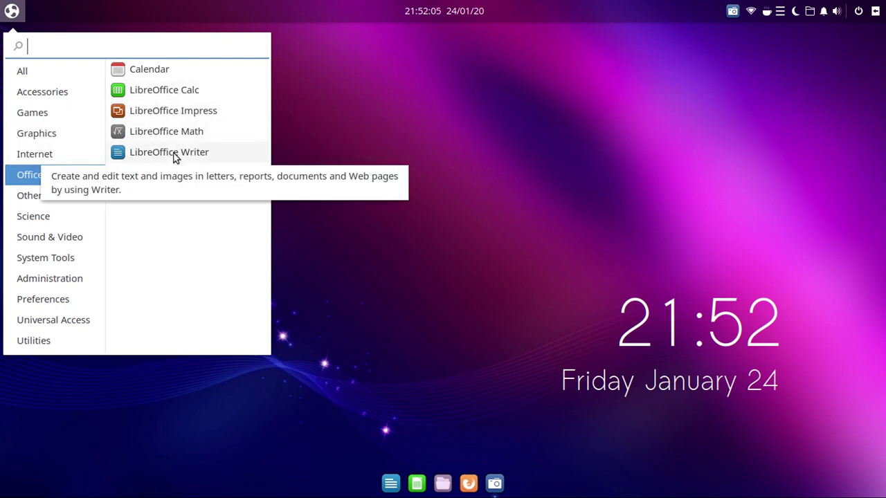
click(50, 198)
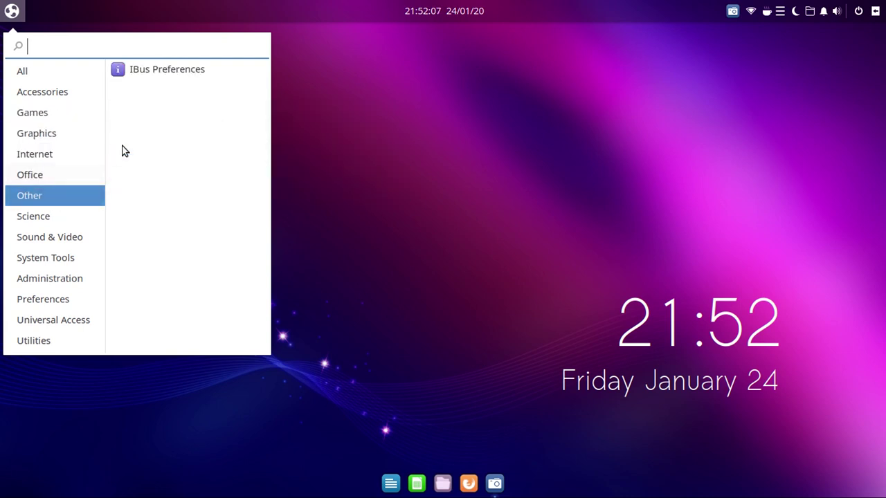
click(38, 225)
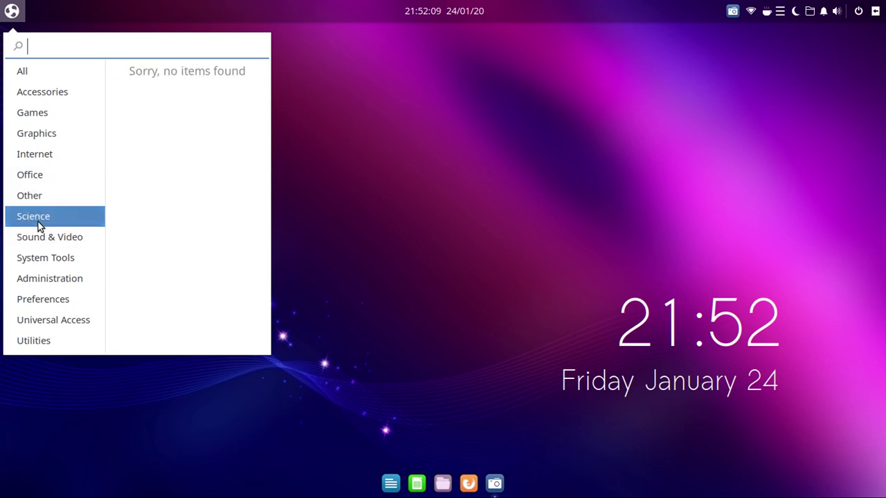
Step: Launch Cheese from the Sound & Video category, move its window toward the middle of the desktop and close it
click(53, 241)
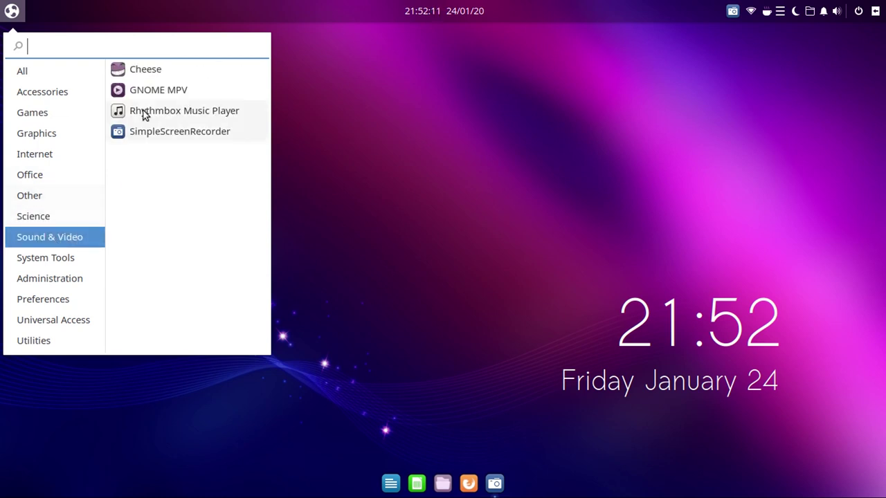
click(142, 72)
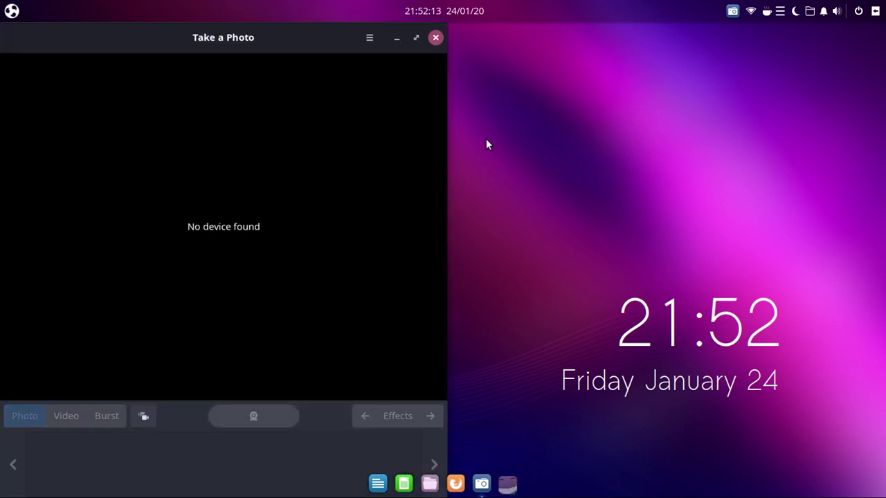
drag(245, 43, 405, 44)
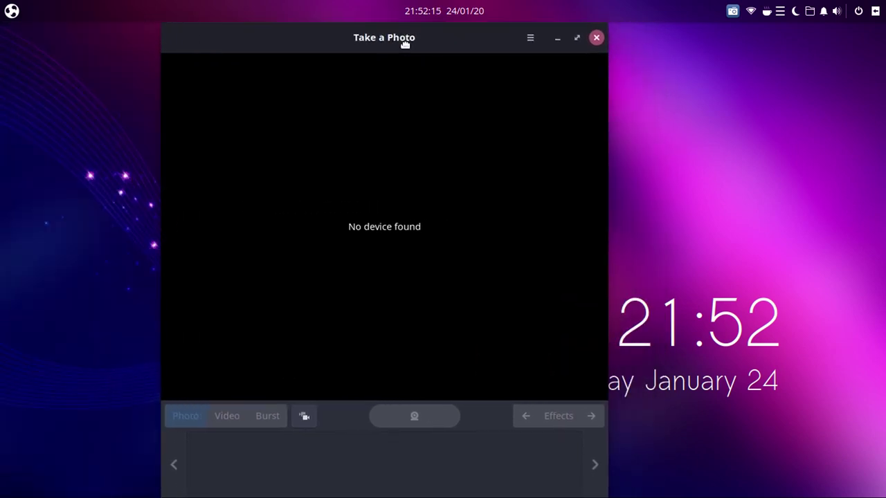
click(597, 38)
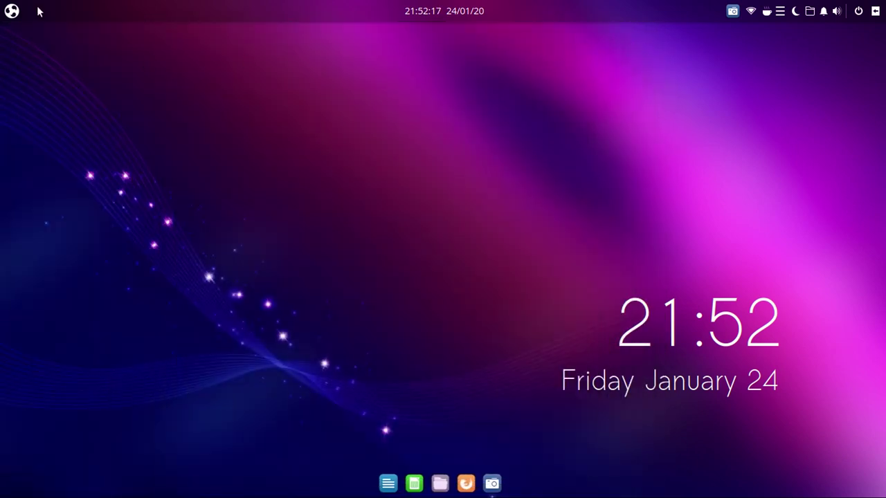
Step: Launch GNOME MPV from the Sound & Video category and close its window
click(11, 10)
click(49, 242)
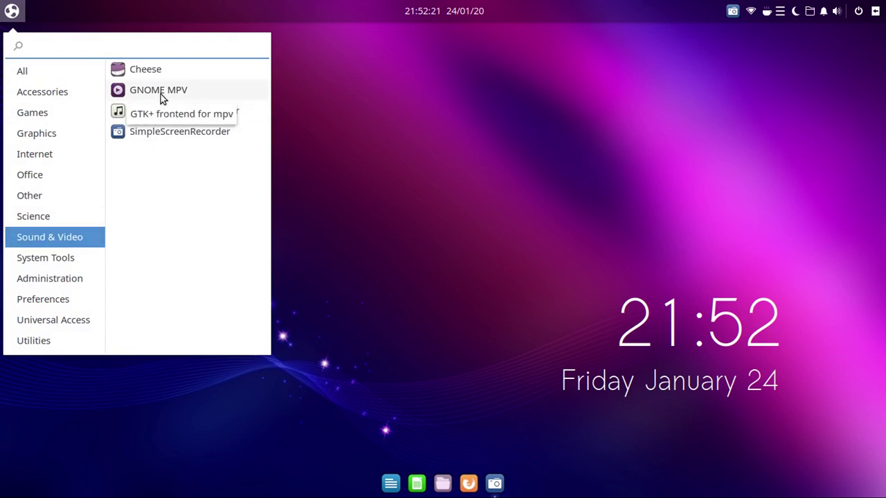
click(185, 96)
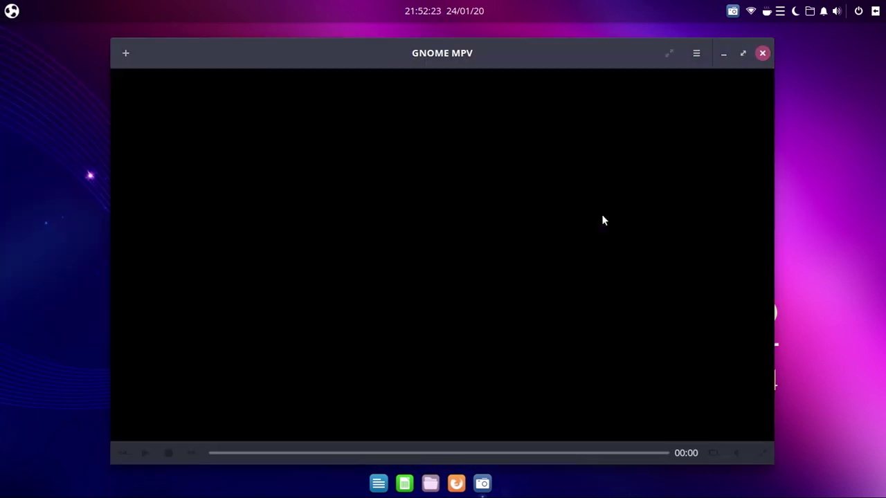
click(763, 53)
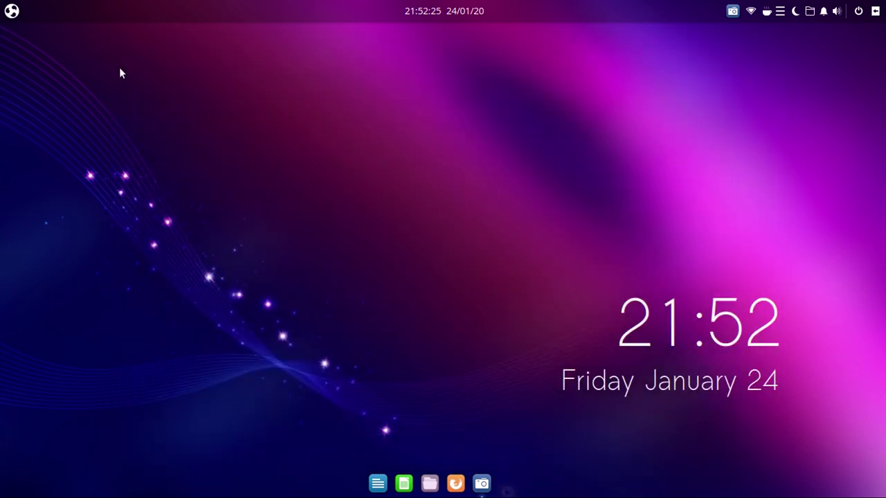
Step: Launch Rhythmbox Music Player from the Sound & Video category, move its window toward the middle of the desktop and close it
click(12, 11)
click(75, 228)
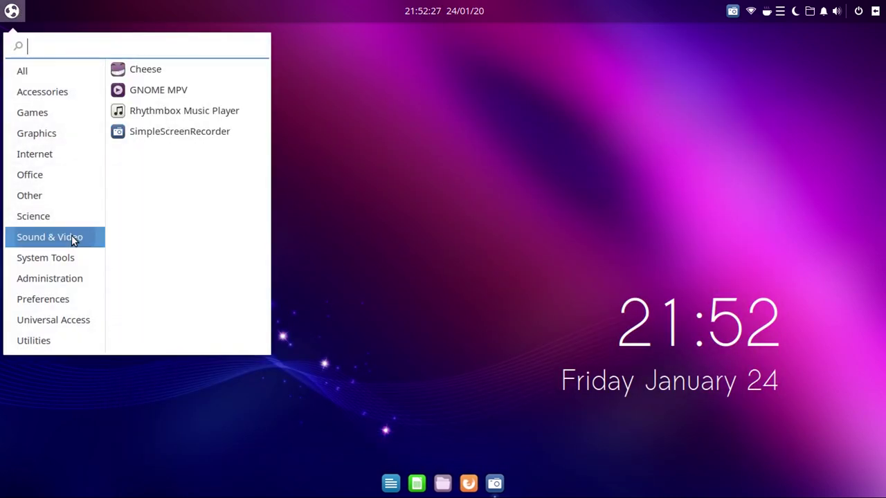
click(178, 113)
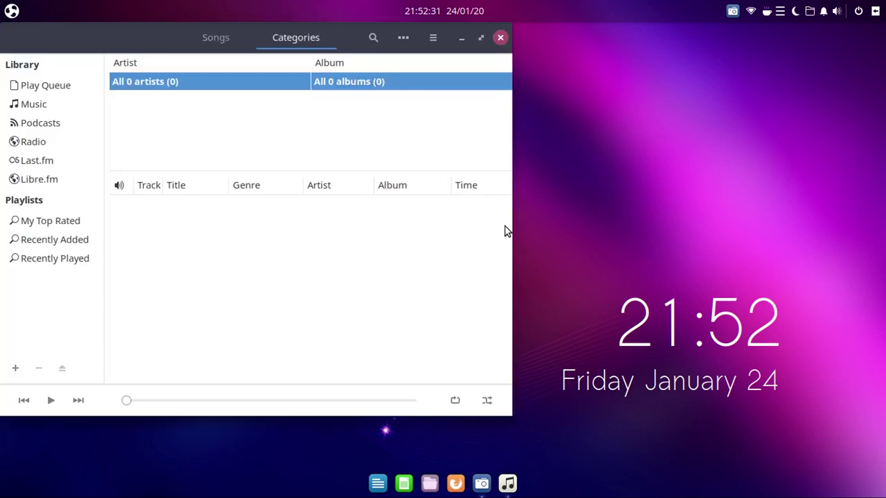
drag(233, 40, 388, 49)
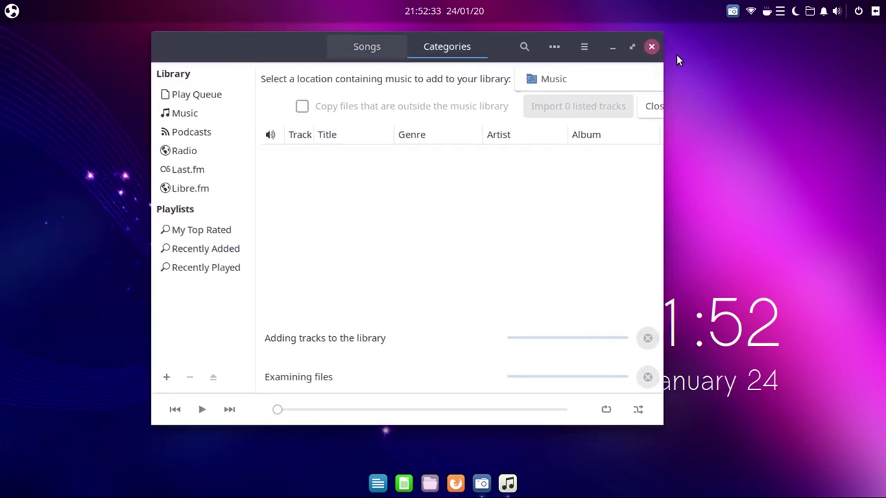
click(654, 46)
Step: Check for updates with Software Updater from the Administration category, move its window higher on the desktop and dismiss it
click(12, 11)
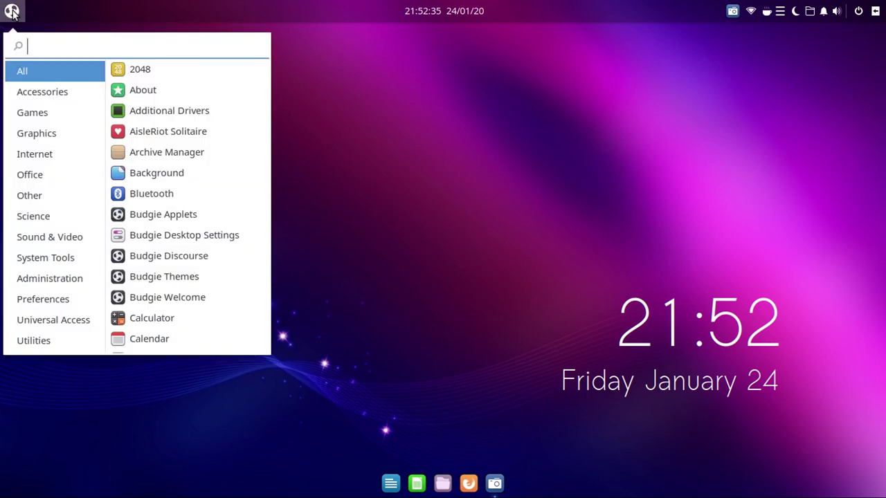
click(50, 238)
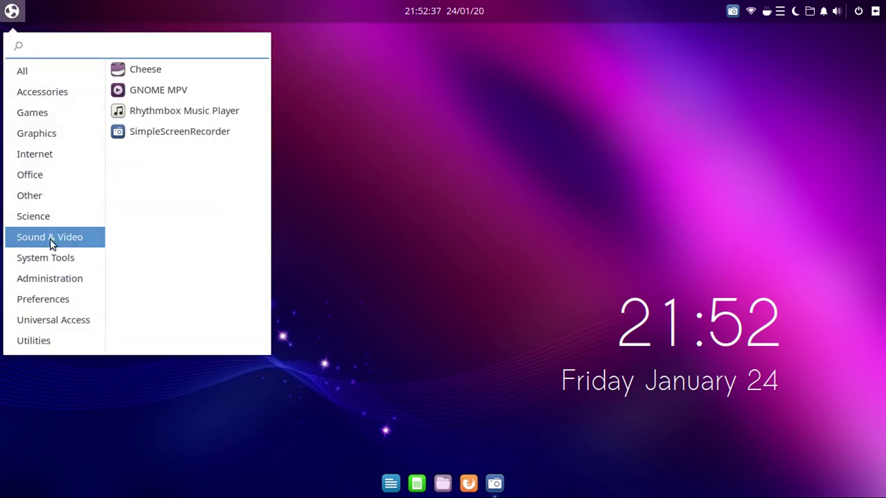
click(57, 280)
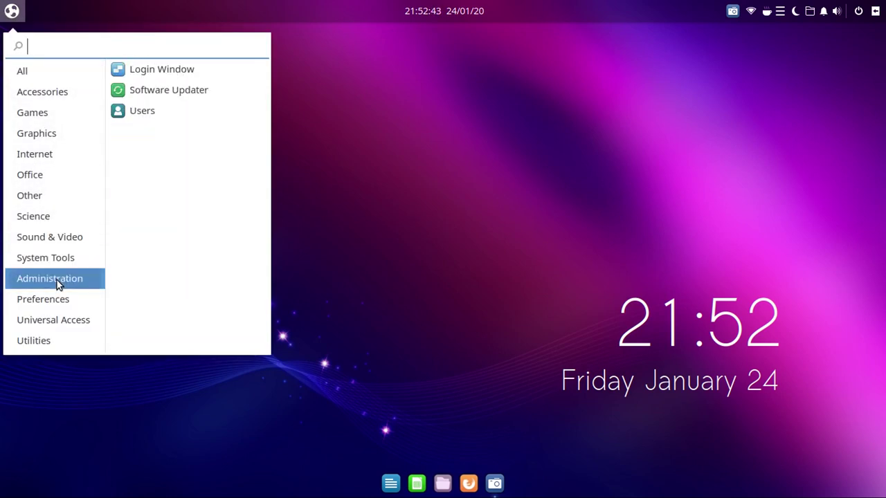
click(188, 93)
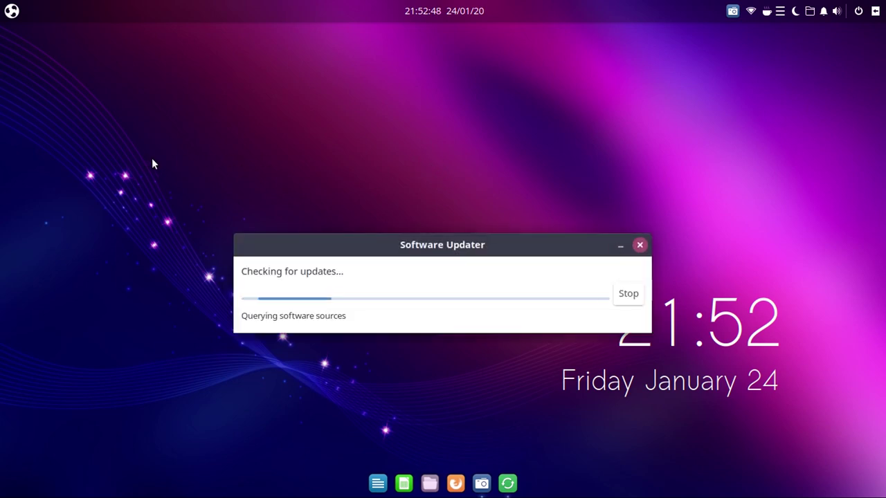
drag(142, 150, 788, 463)
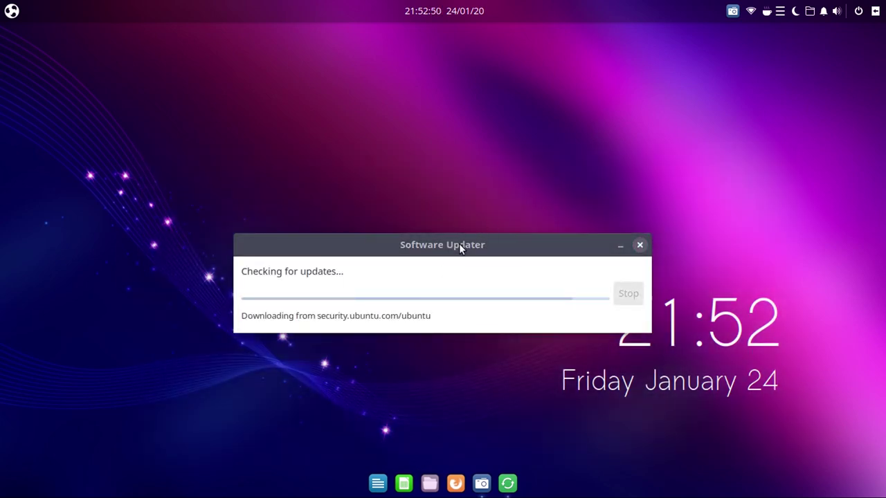
drag(461, 247, 429, 133)
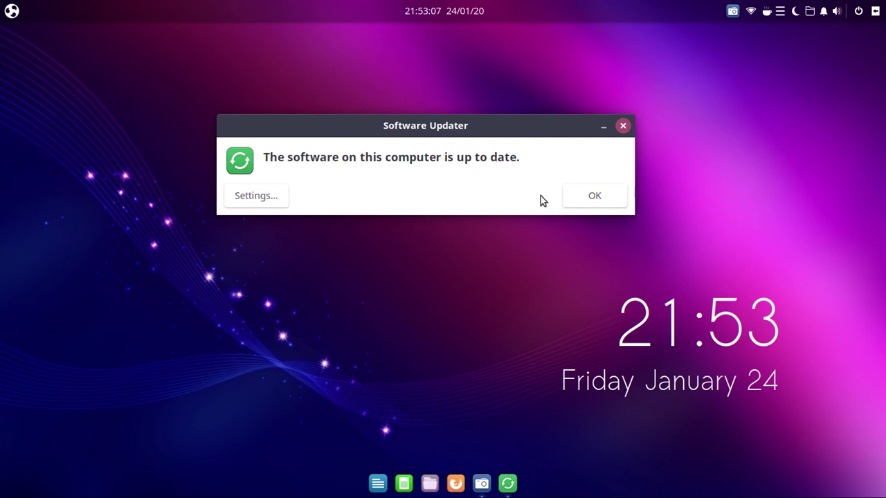
click(595, 197)
Step: Launch Software from the System Tools category of the applications menu
click(13, 11)
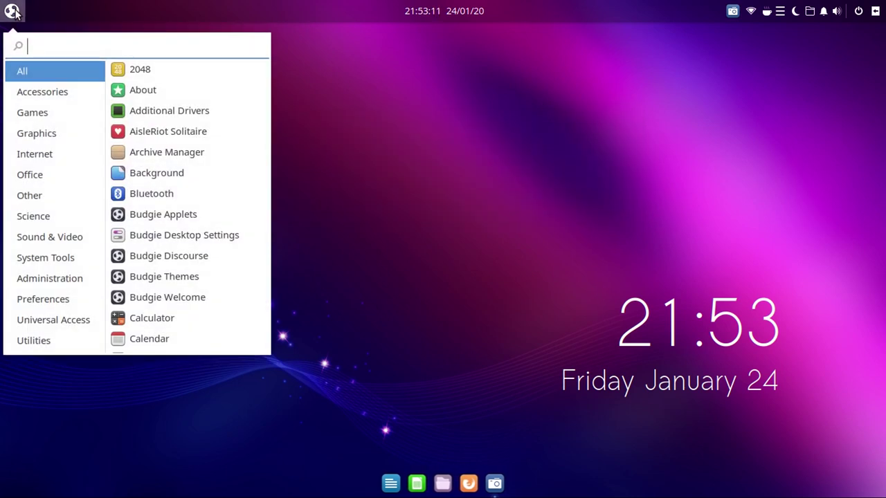
click(42, 258)
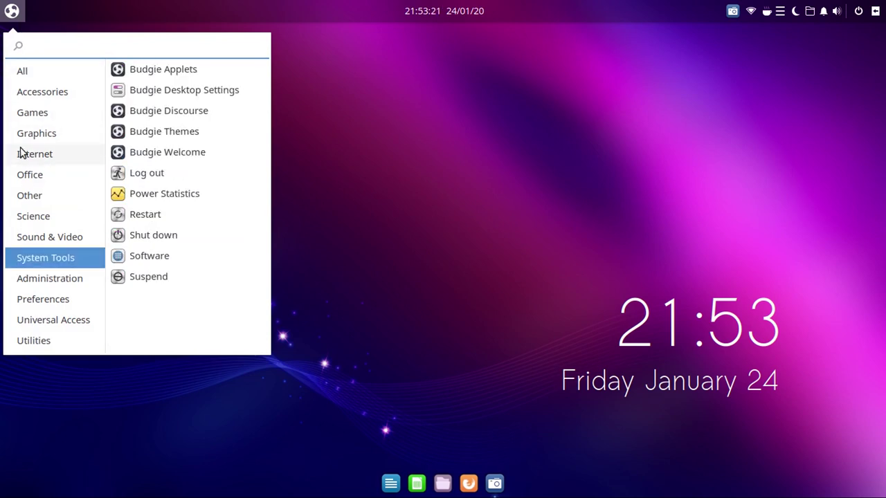
click(140, 256)
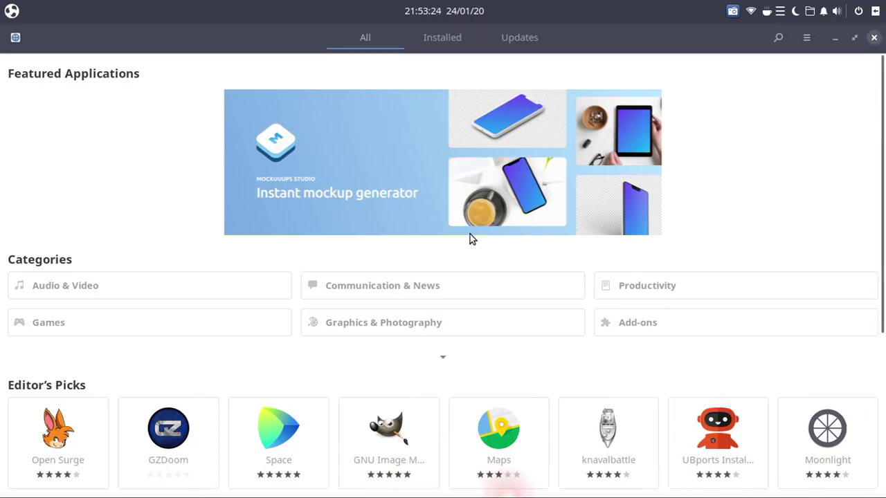
Step: Expand the full category list and look through the editor's picks and recommended applications on the store's front page
scroll(470, 234, down, 1)
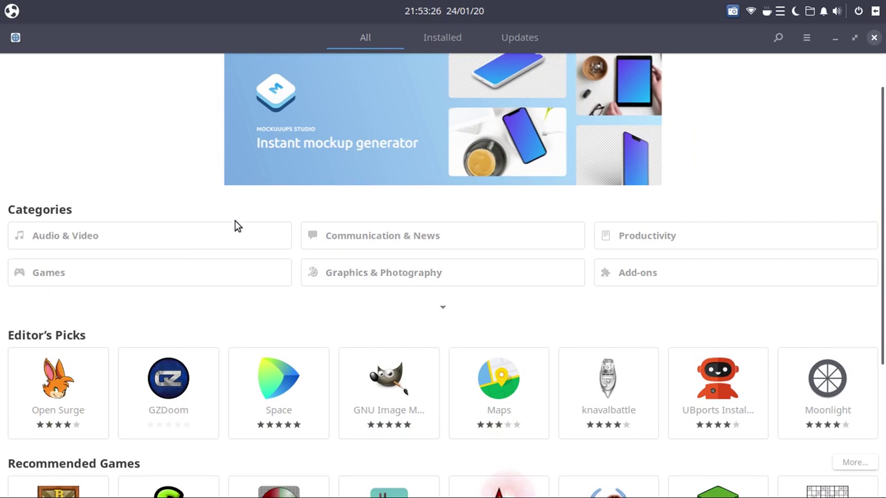
click(442, 308)
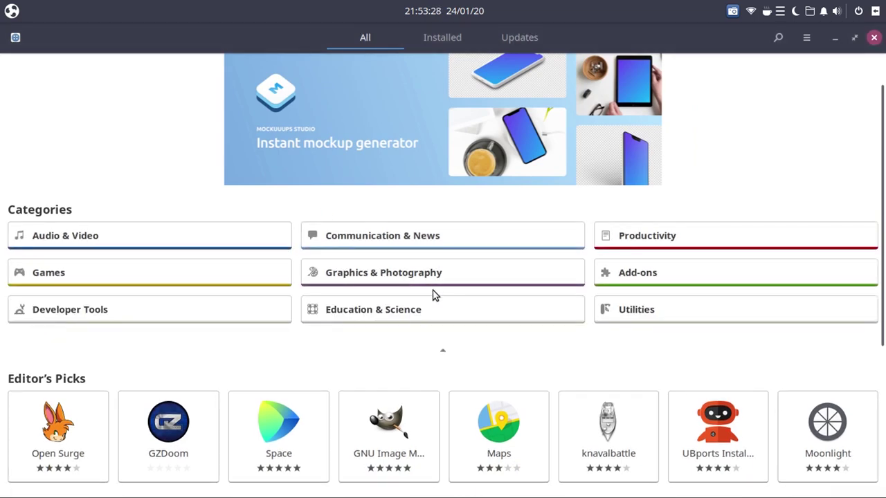
scroll(434, 294, down, 5)
scroll(434, 296, up, 1)
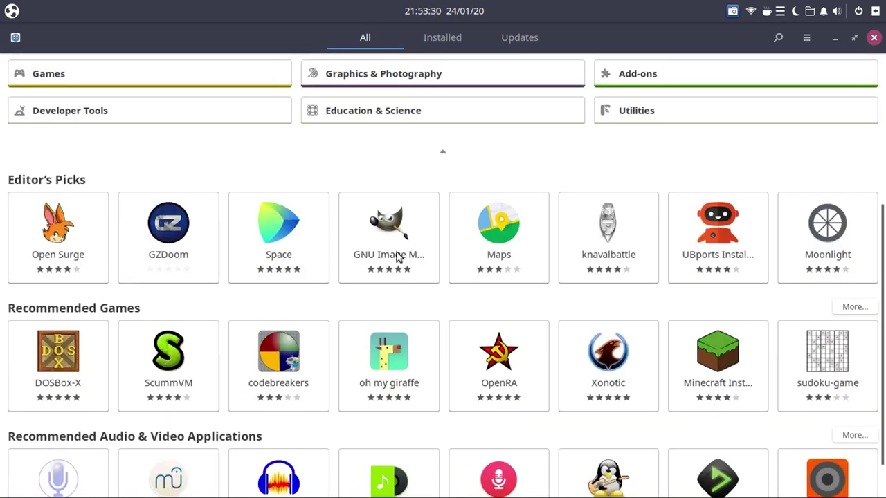
scroll(397, 257, down, 1)
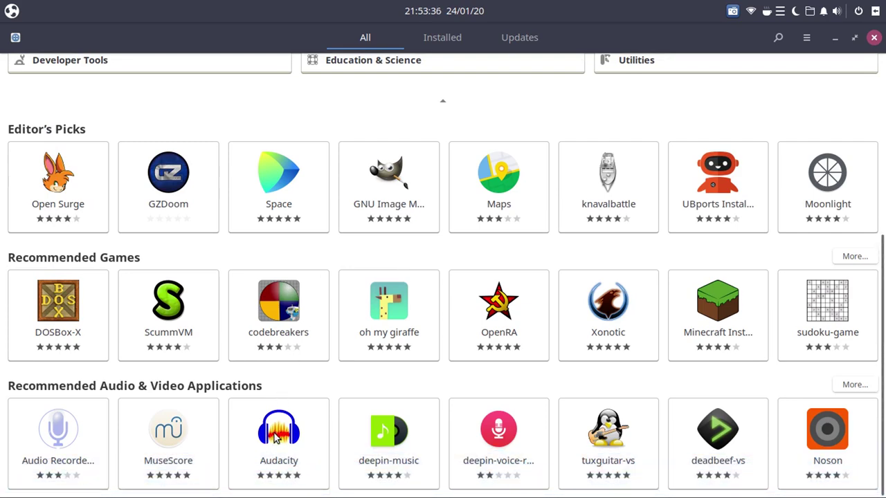
scroll(355, 225, up, 5)
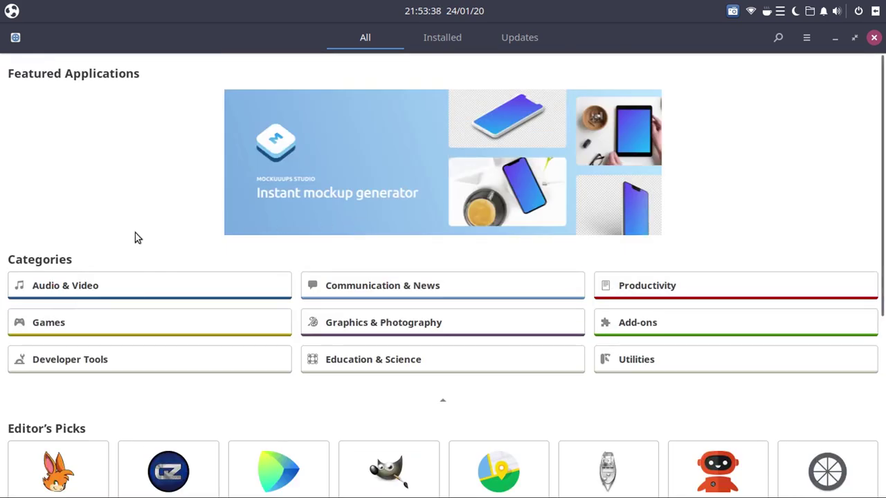
Step: Browse the applications in the Audio & Video category and return to the store's front page
click(104, 285)
scroll(443, 235, up, 8)
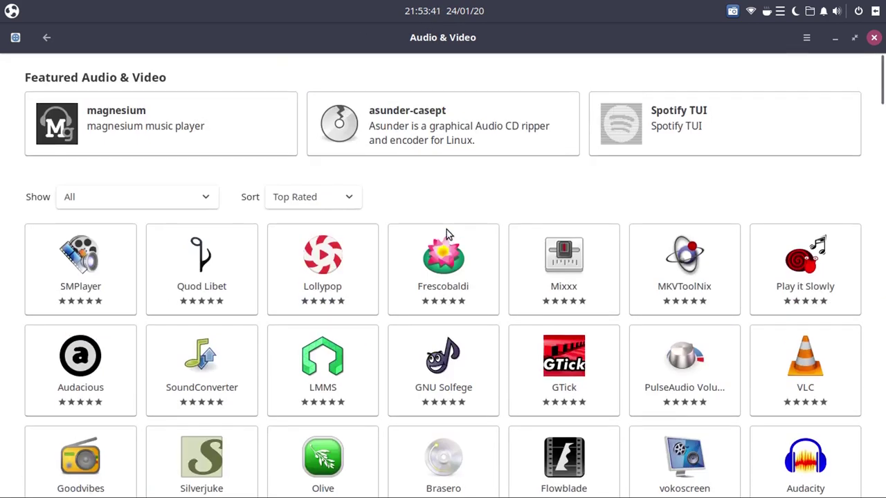
scroll(446, 230, down, 4)
scroll(401, 298, down, 5)
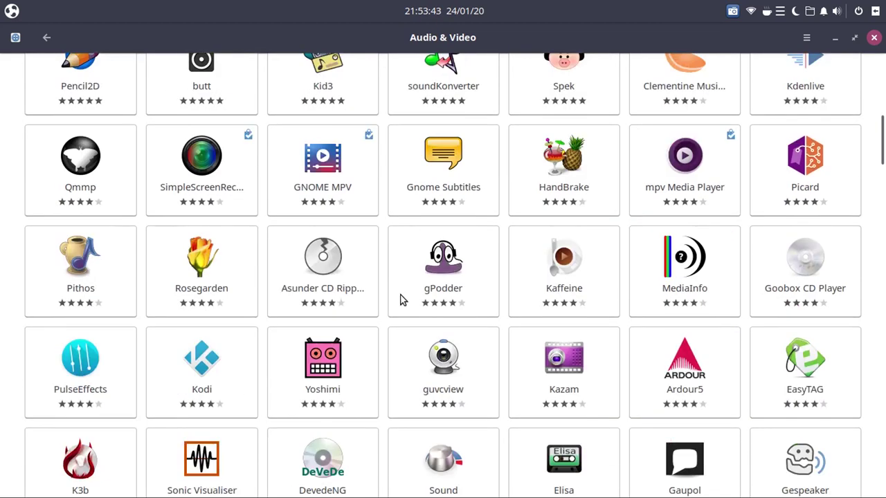
scroll(401, 299, down, 3)
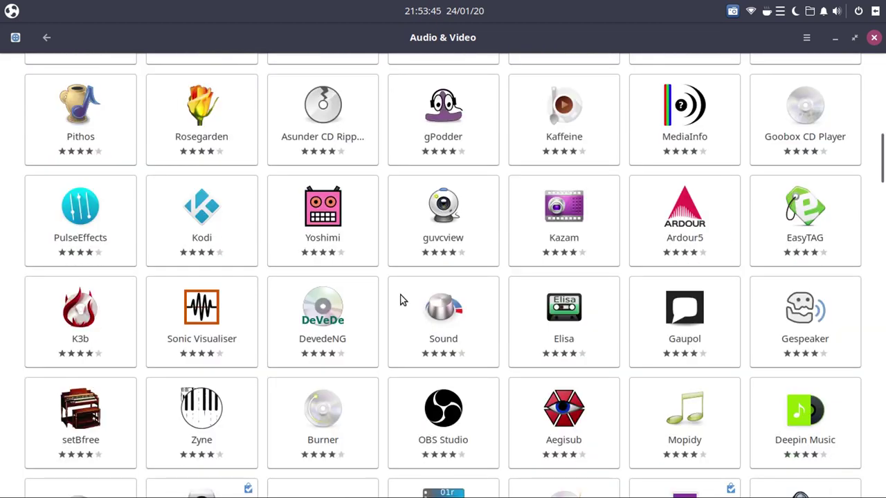
scroll(401, 300, down, 10)
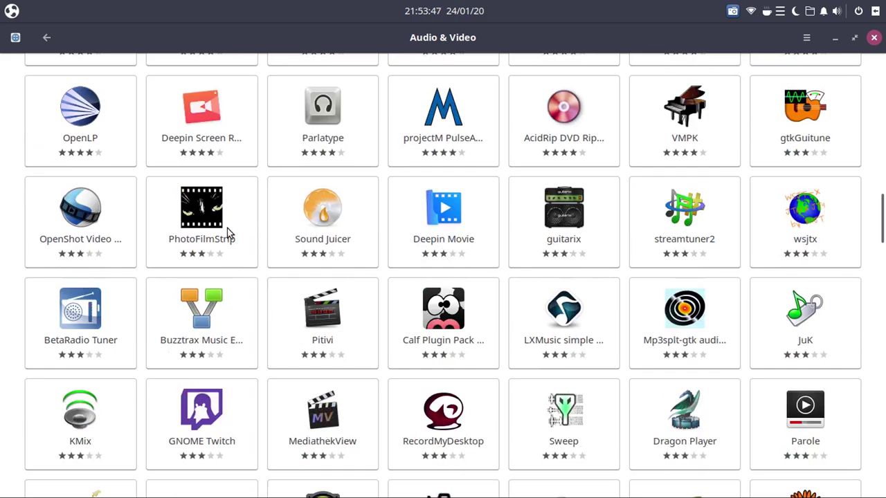
scroll(228, 234, up, 8)
scroll(228, 233, up, 15)
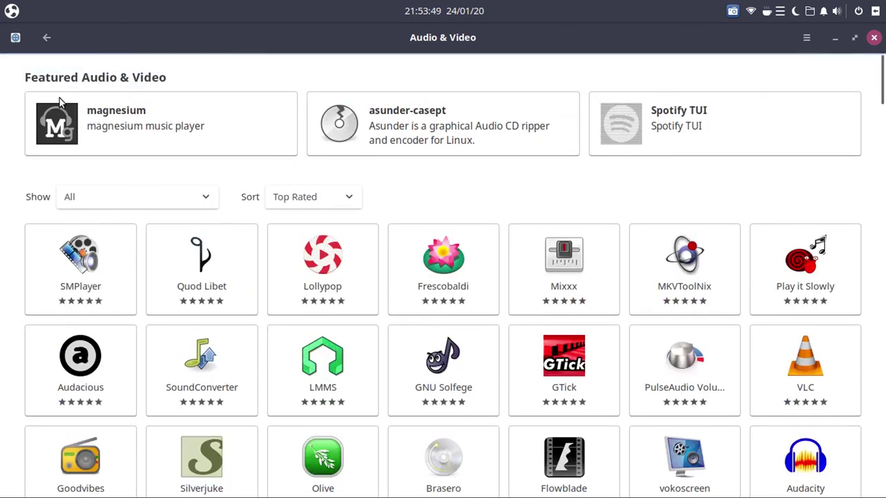
click(47, 39)
Step: Browse the applications in the Communication & News category and return to the store's front page
click(462, 288)
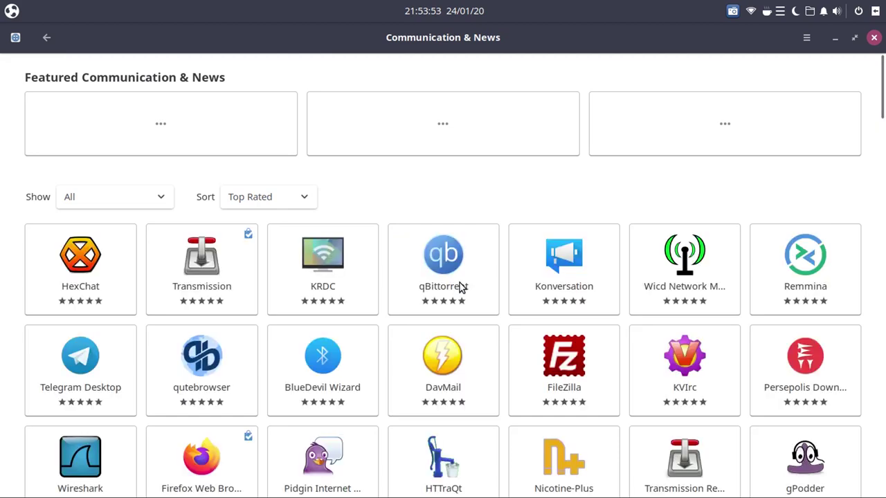
scroll(462, 287, down, 8)
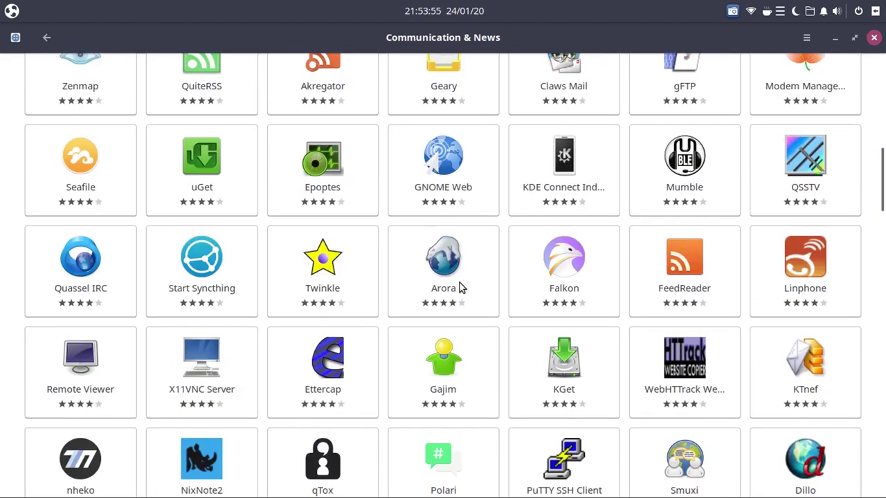
scroll(462, 288, up, 10)
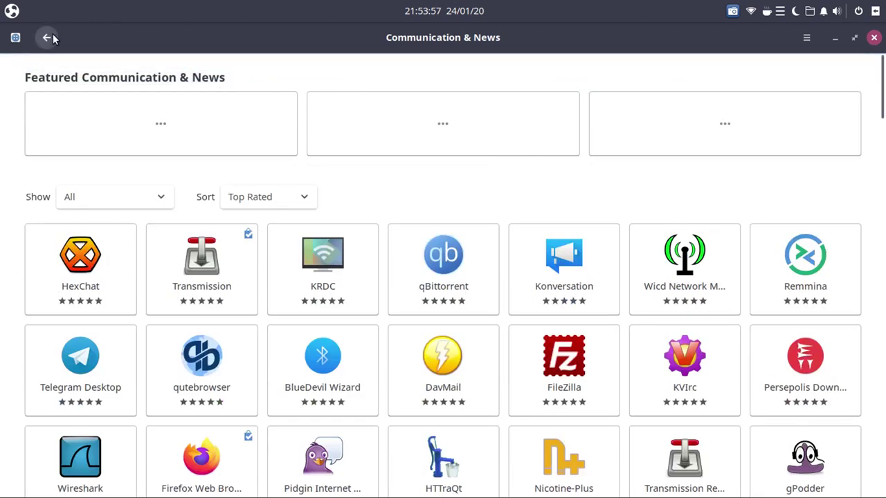
click(48, 35)
Step: Browse the applications in the Productivity category and return to the store's front page
click(688, 294)
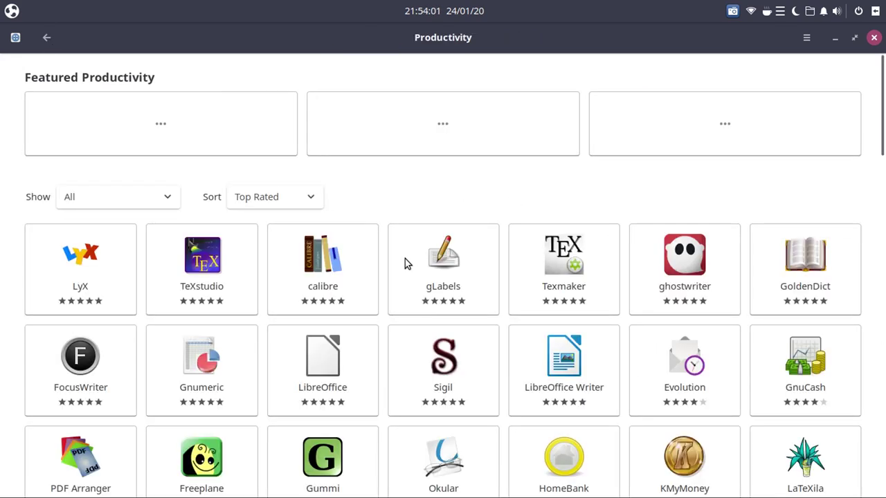
scroll(406, 263, down, 8)
scroll(405, 259, up, 10)
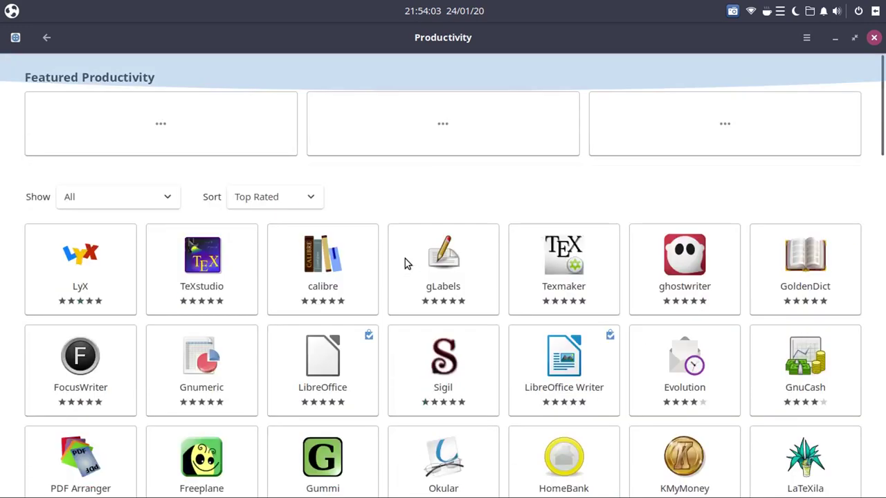
click(47, 37)
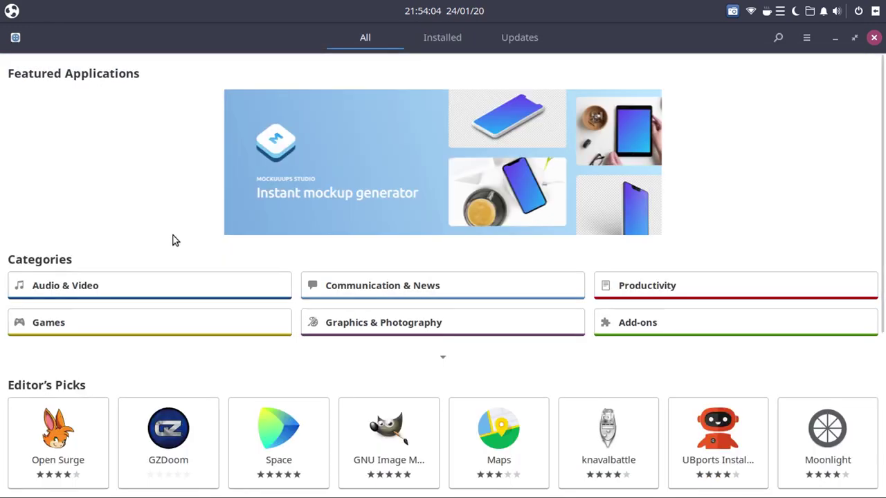
Step: Browse the titles in the Games category and return to the store's front page
click(146, 325)
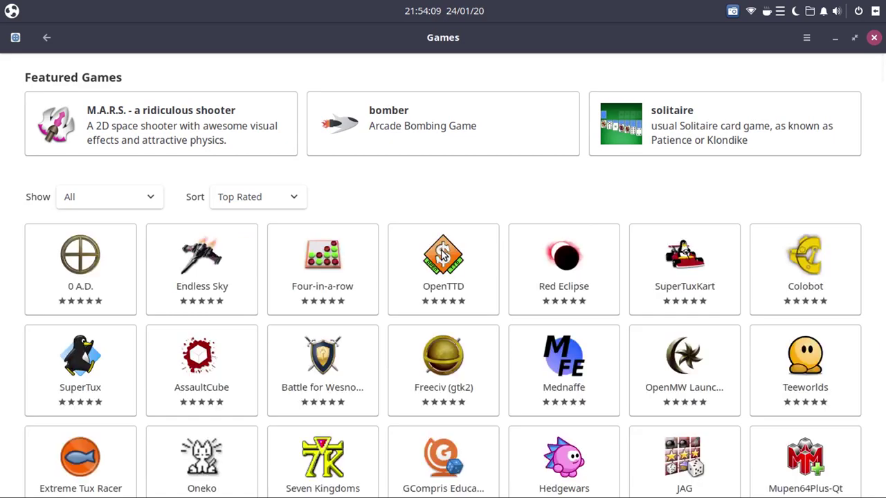
scroll(443, 255, down, 10)
scroll(438, 256, up, 5)
scroll(438, 256, up, 5)
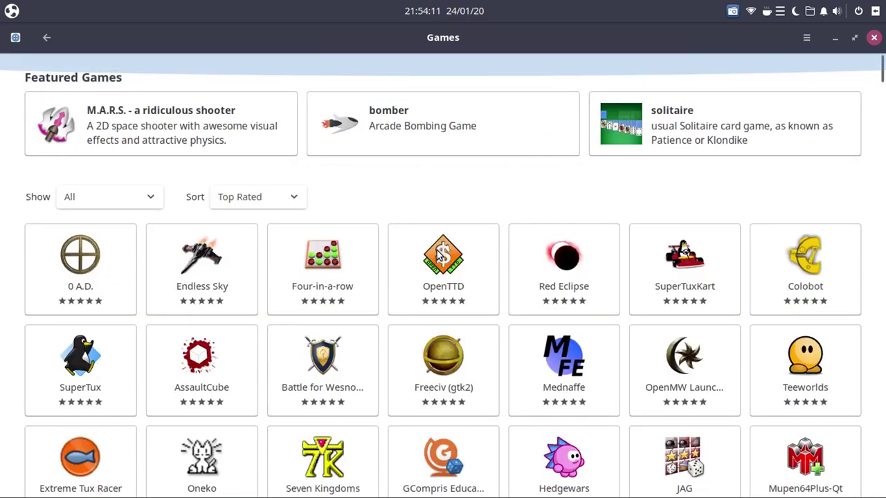
click(46, 38)
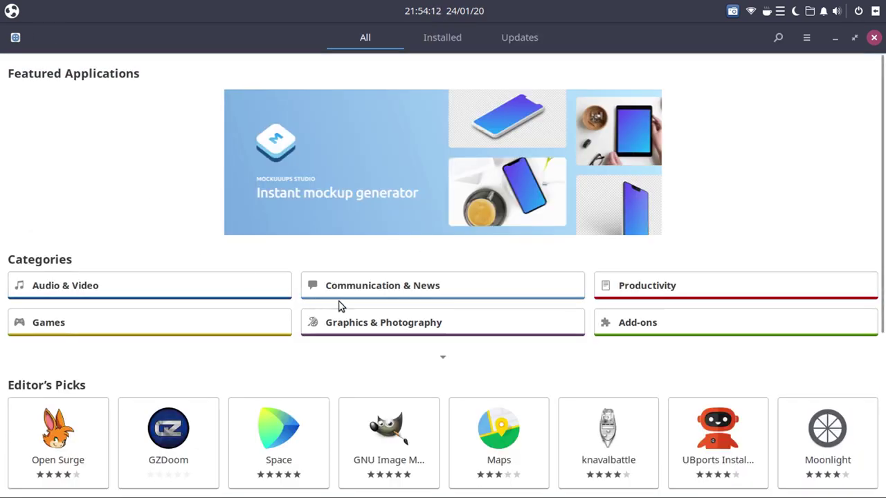
Step: Install GNU Image Manipulation Program from the Graphics & Photography category, authenticating with the account password
click(416, 325)
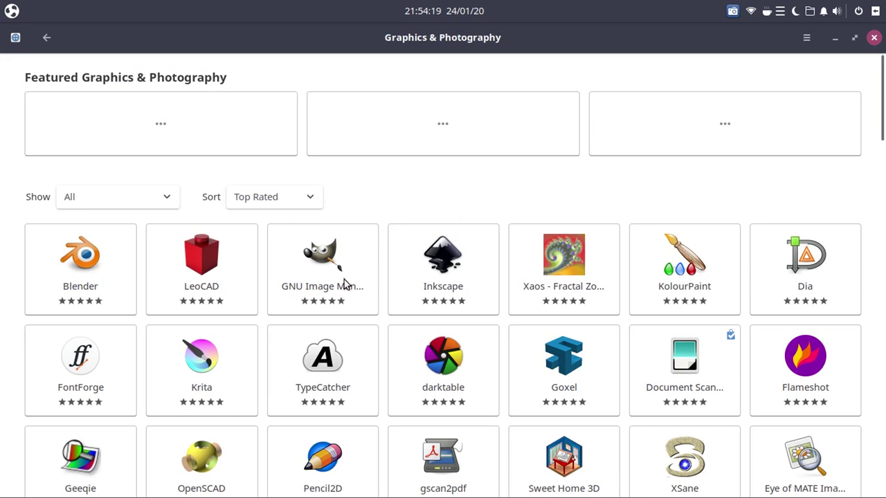
click(324, 269)
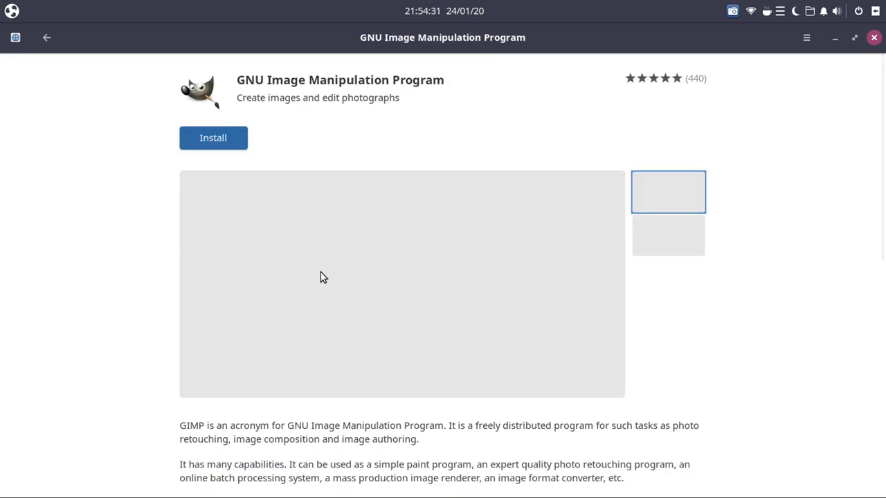
click(219, 139)
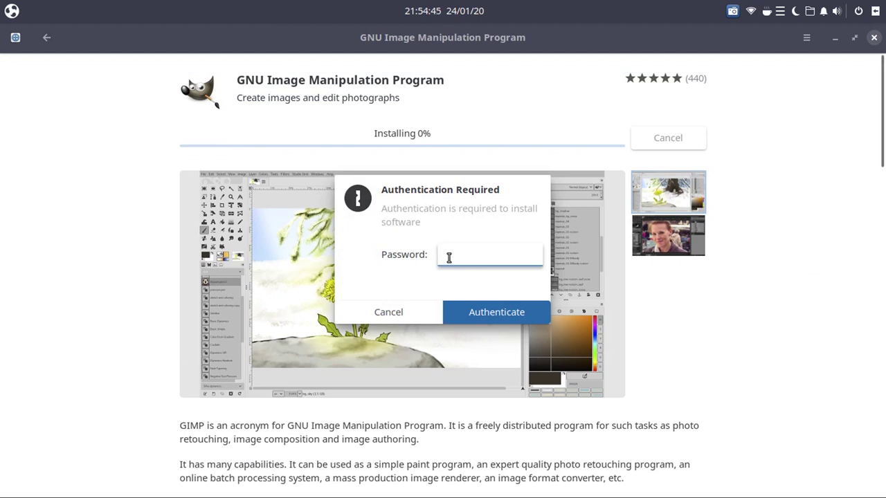
text(****)
key(Return)
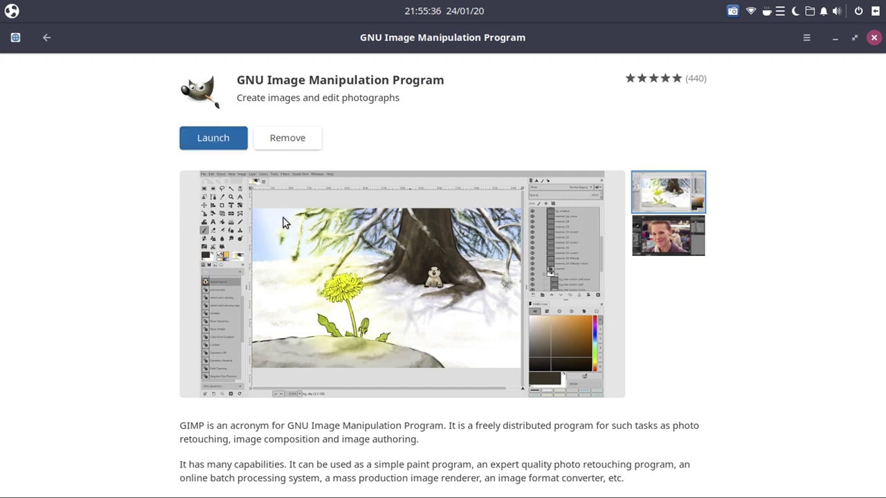
Step: Launch GNU Image Manipulation Program from the Graphics category of the applications menu, maximize its window and close it
click(11, 12)
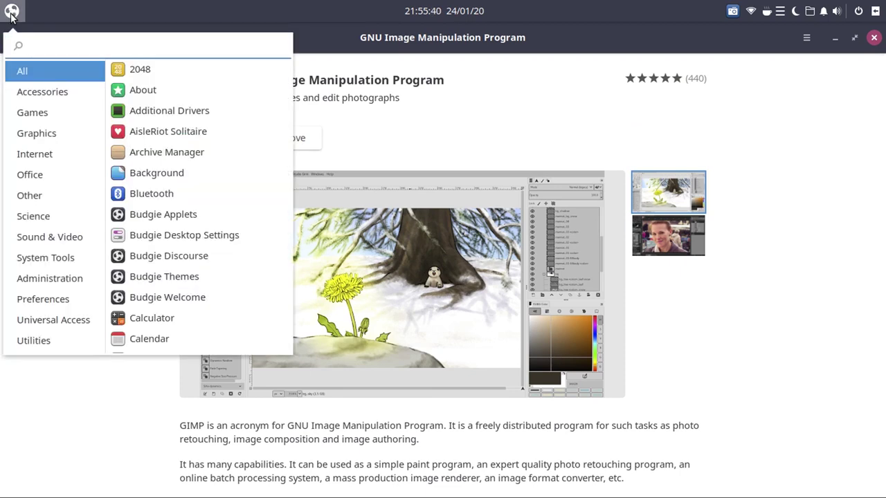
click(46, 138)
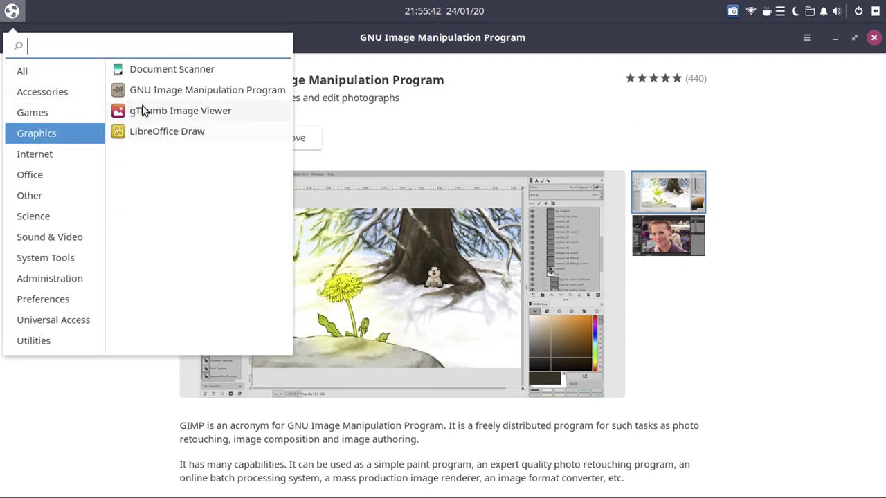
click(207, 93)
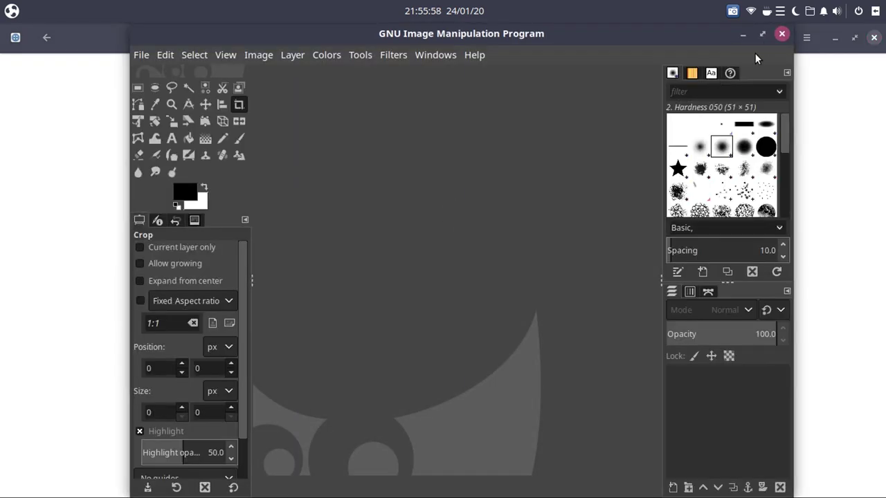
click(762, 35)
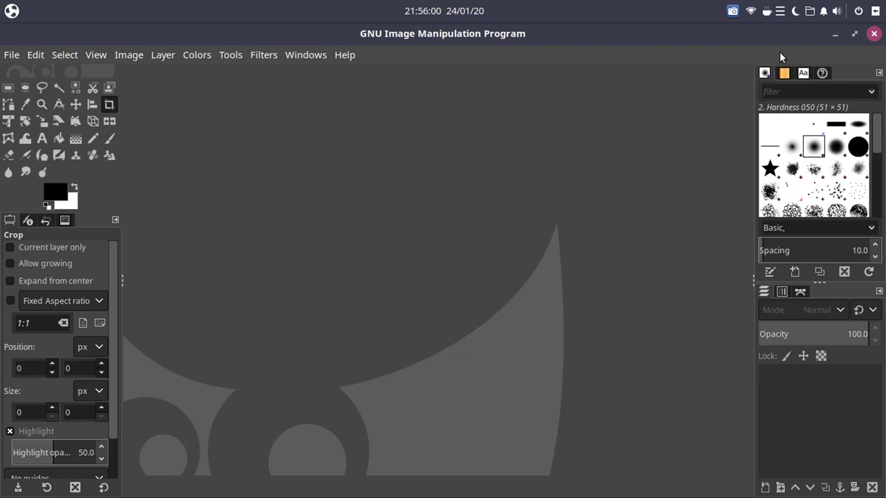
click(874, 33)
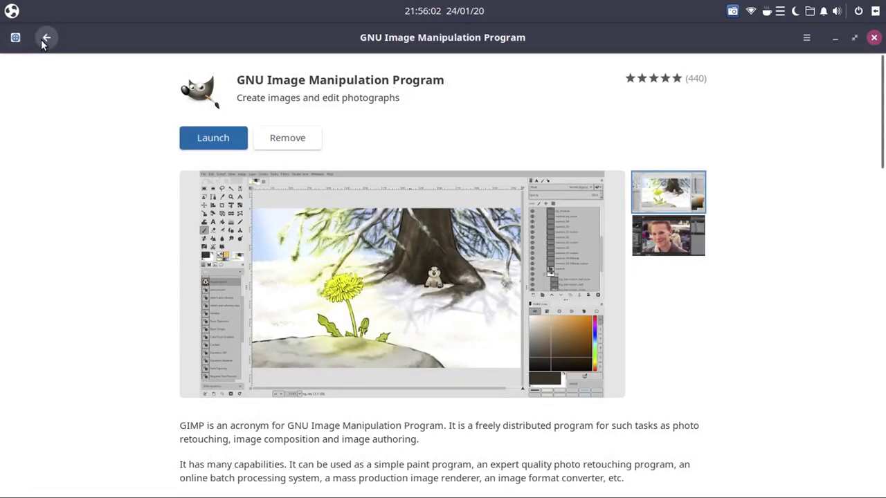
Step: Look at the codecs in the store's Add-ons category and return to the front page
click(46, 39)
click(45, 39)
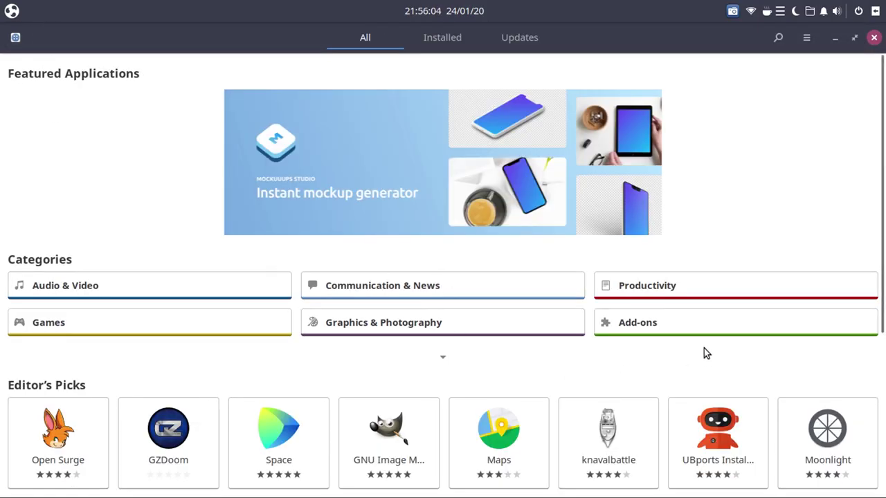
click(685, 321)
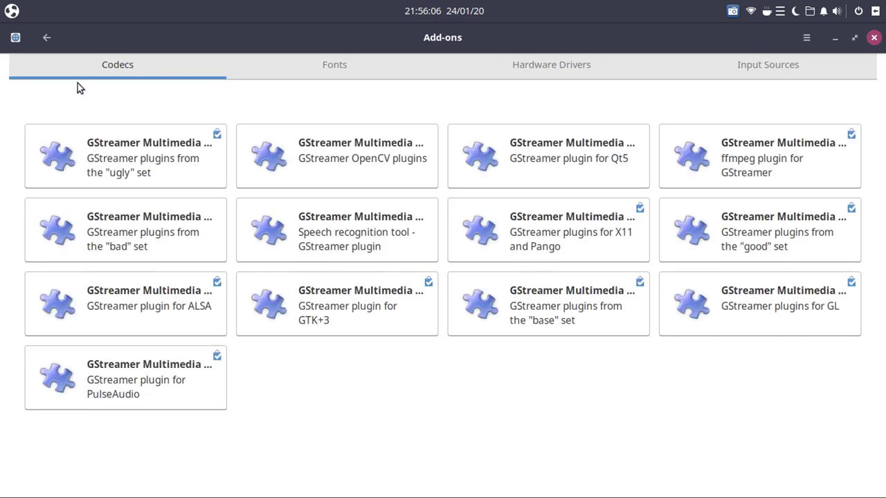
click(46, 38)
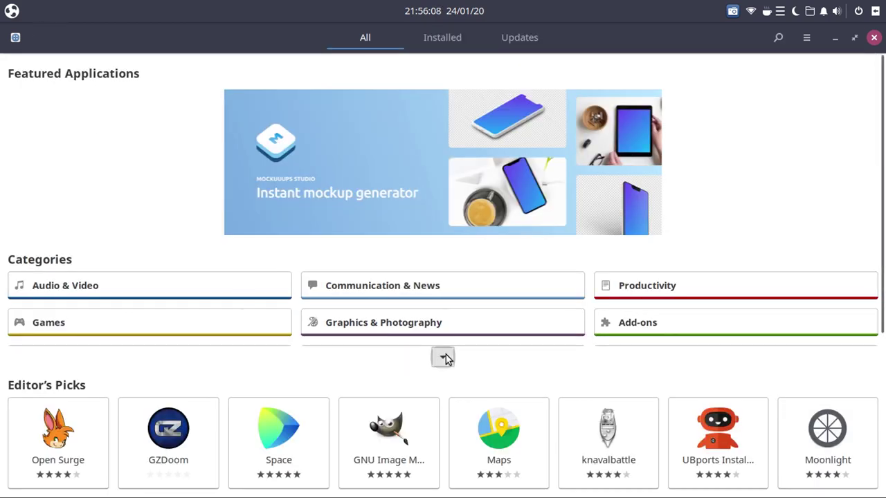
Step: Look through the categories and recommended applications on the store's front page
scroll(432, 367, down, 3)
scroll(184, 239, up, 2)
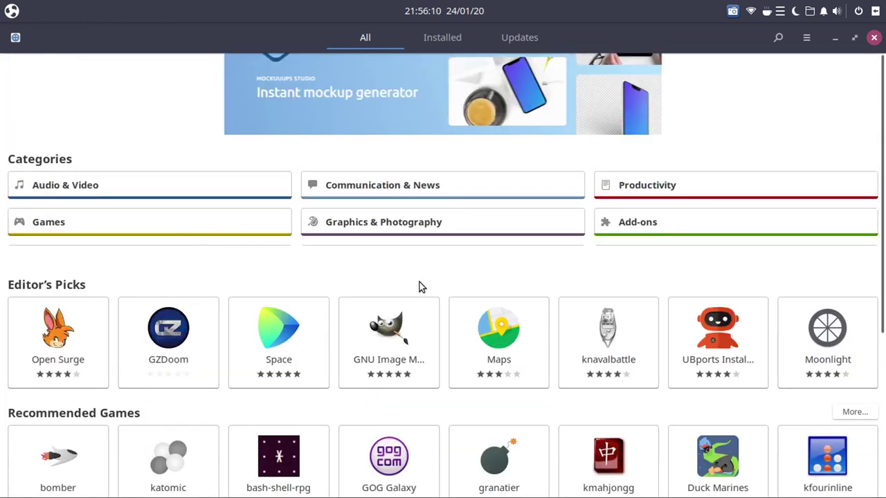
scroll(392, 239, up, 1)
scroll(393, 238, down, 3)
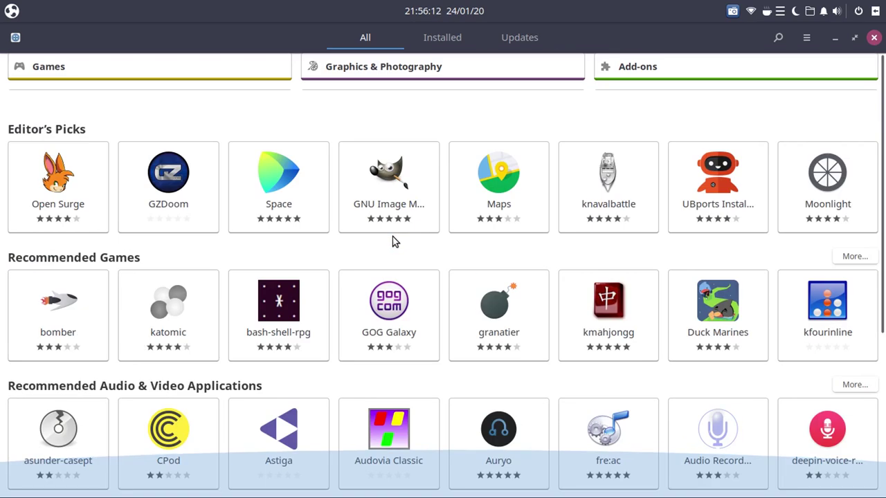
scroll(392, 251, up, 1)
scroll(393, 252, up, 2)
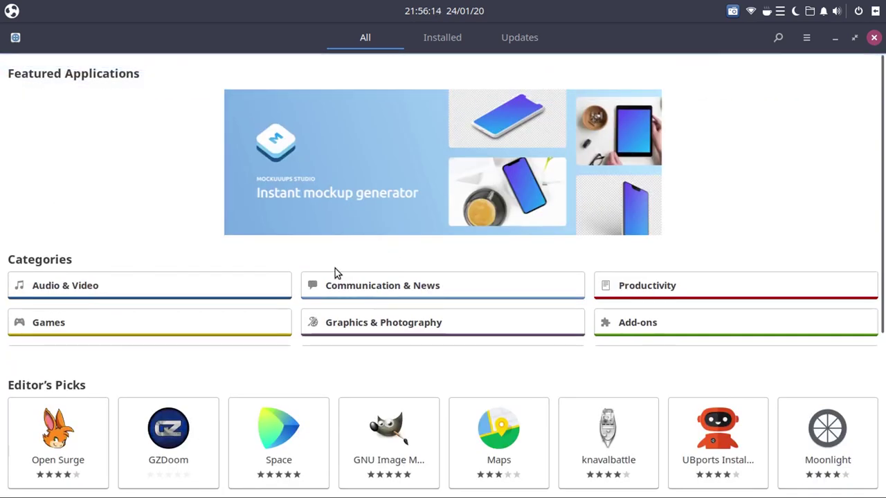
Step: Install Blender from the Graphics & Photography category
click(427, 327)
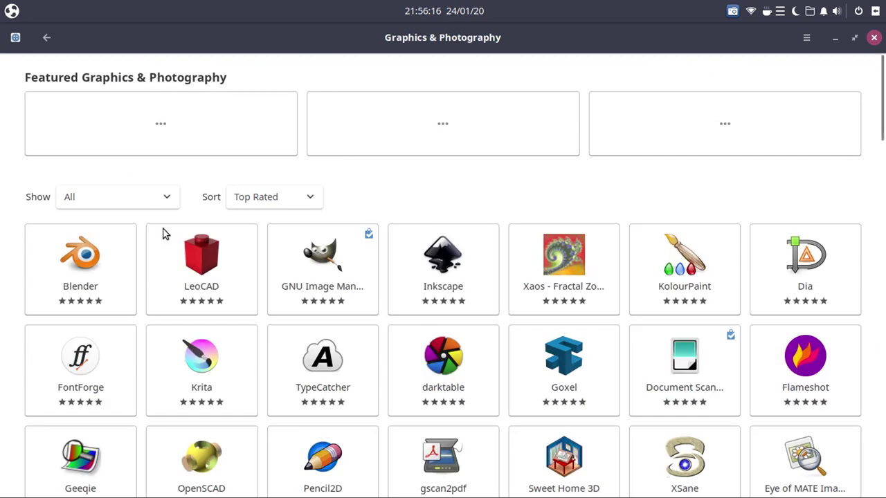
click(85, 257)
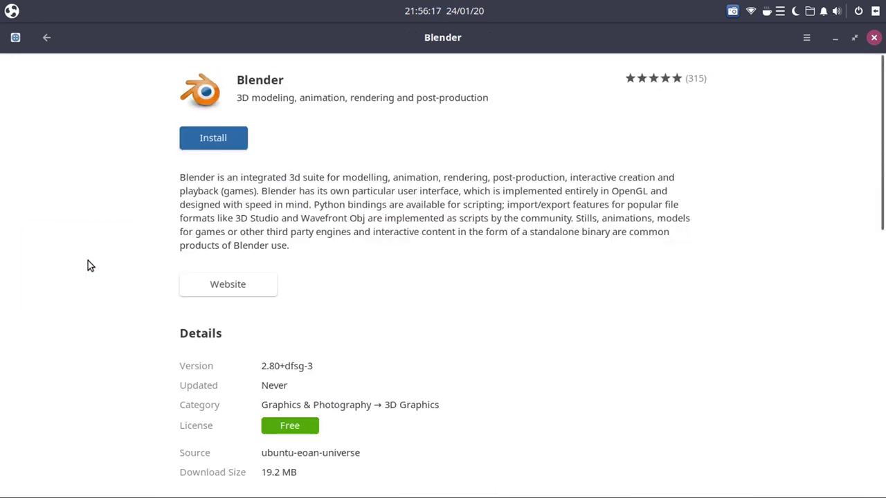
click(218, 138)
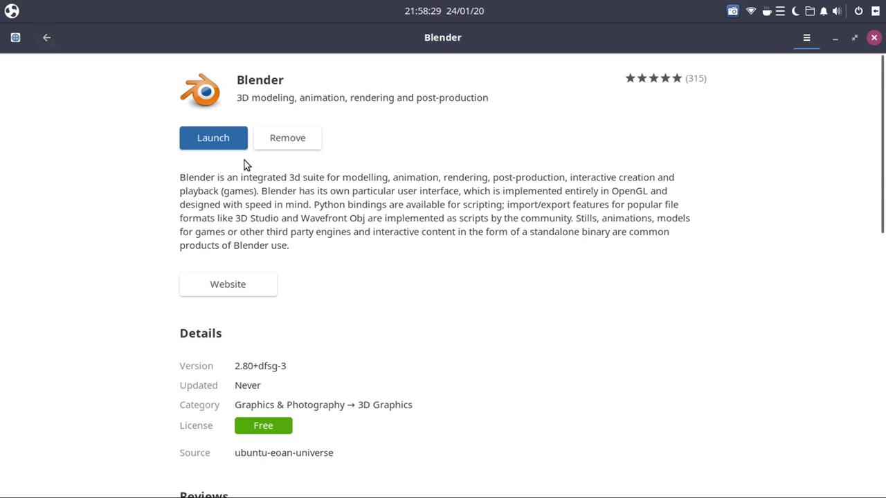
Step: Launch Blender from the Graphics category of the applications menu
click(12, 10)
click(35, 132)
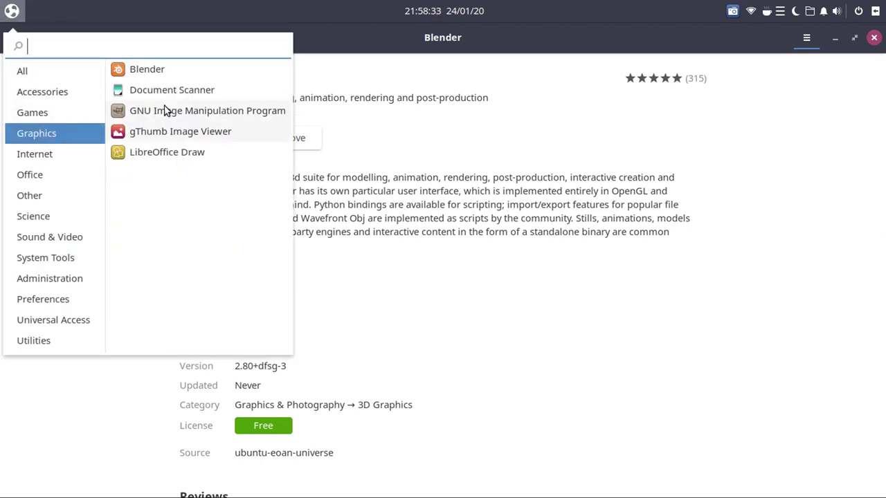
click(133, 70)
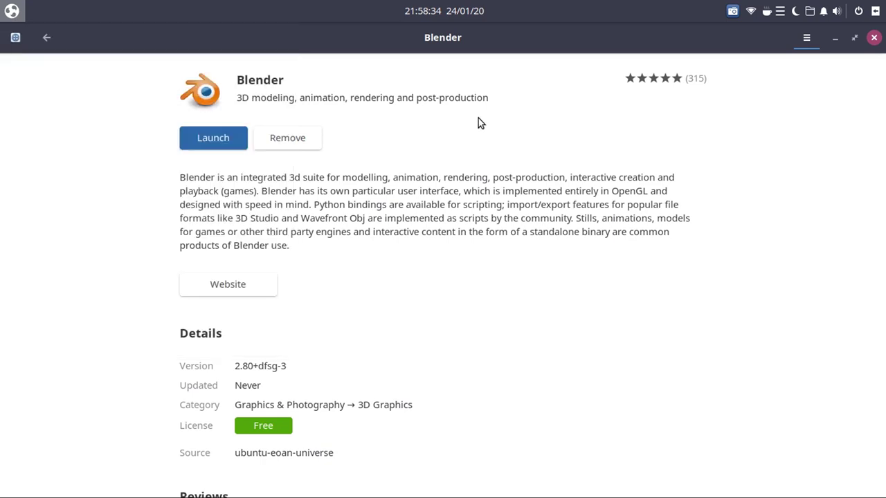
Step: Leave the Blender page and look through the store's list of installed applications
click(46, 33)
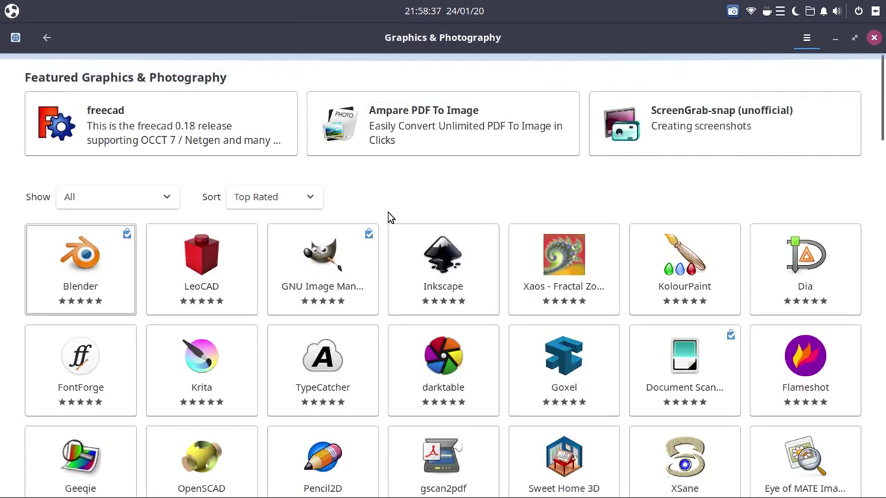
click(45, 40)
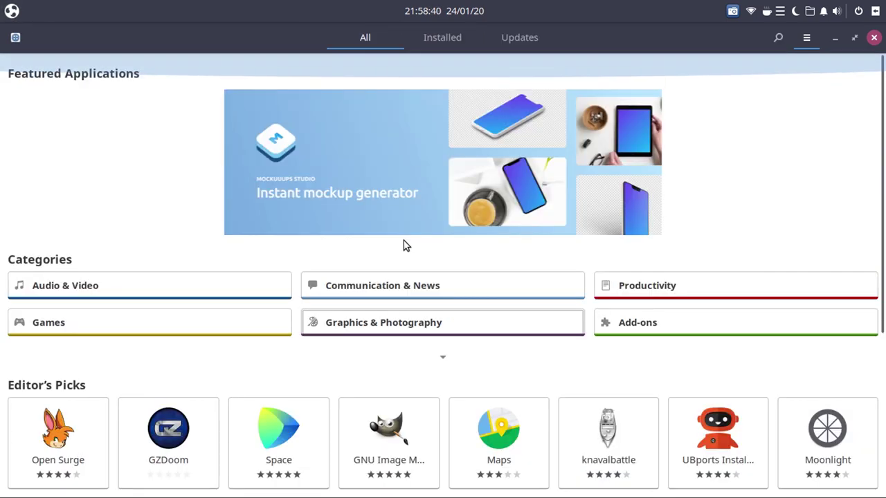
click(437, 37)
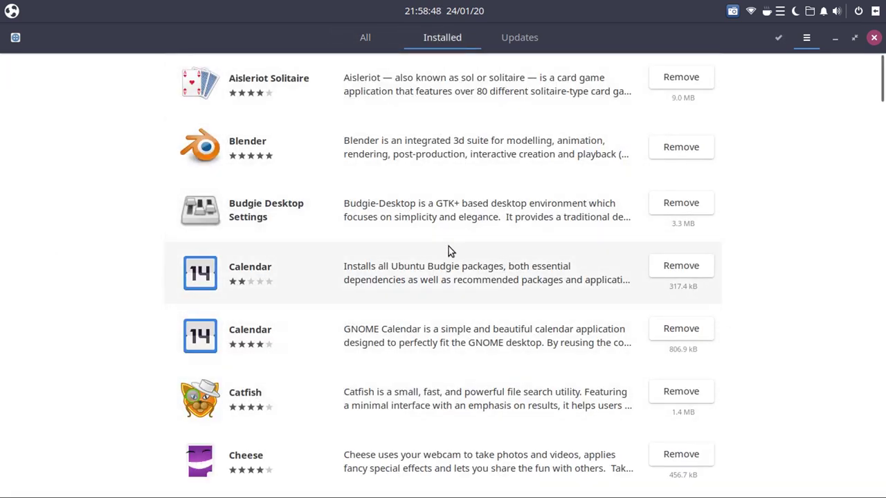
scroll(449, 249, down, 10)
scroll(446, 260, up, 8)
scroll(446, 258, up, 2)
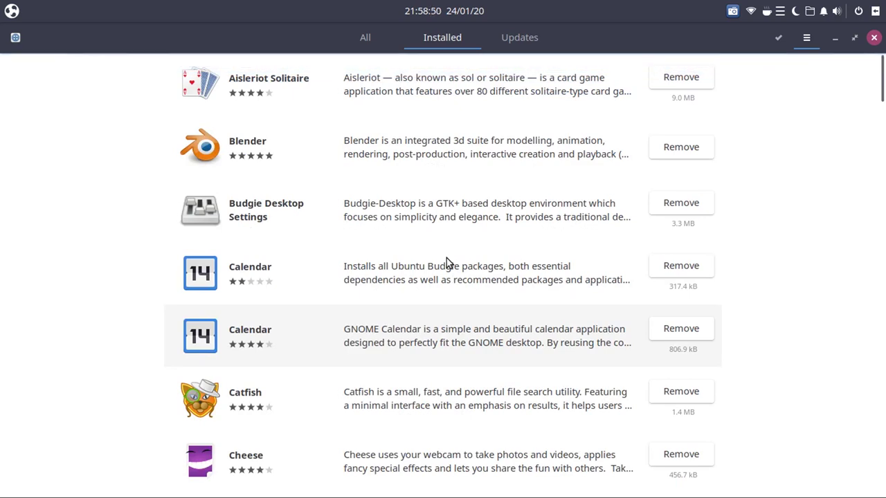
Step: Remove Aisleriot Solitaire from the installed applications, authenticating with the account password
click(685, 78)
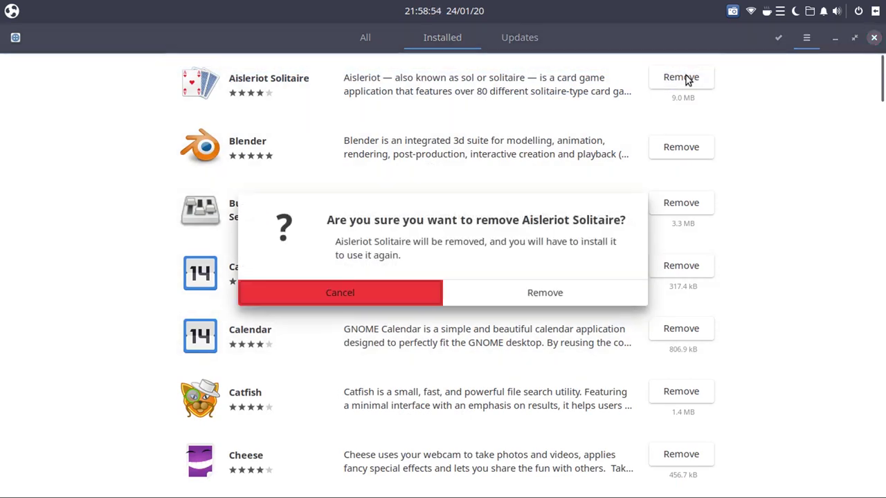
click(551, 291)
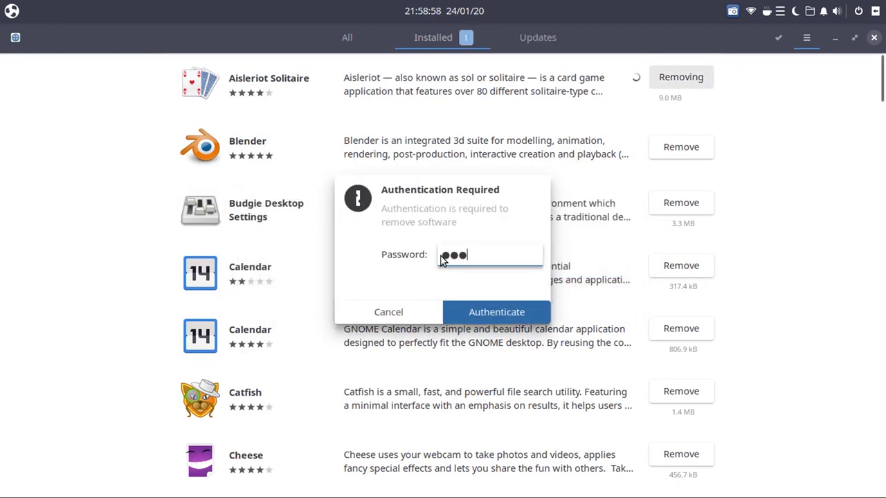
key(Return)
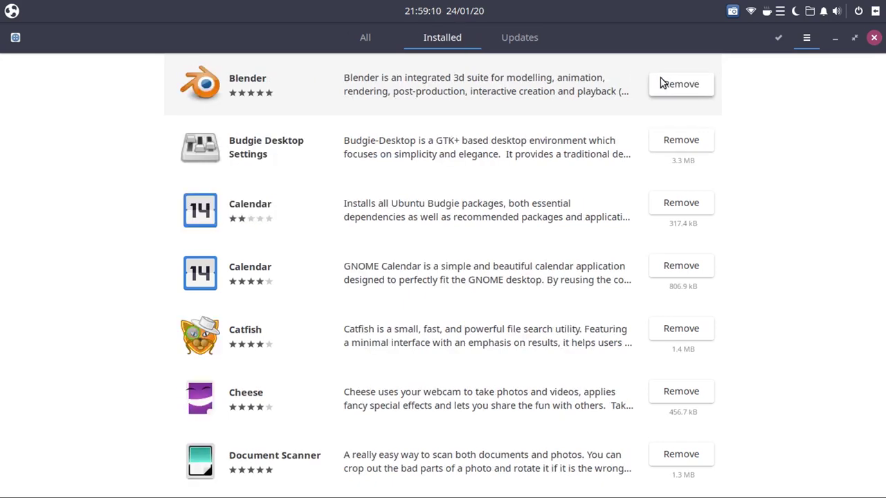
Step: Look over the remaining installed applications and close the Software store
scroll(528, 138, down, 5)
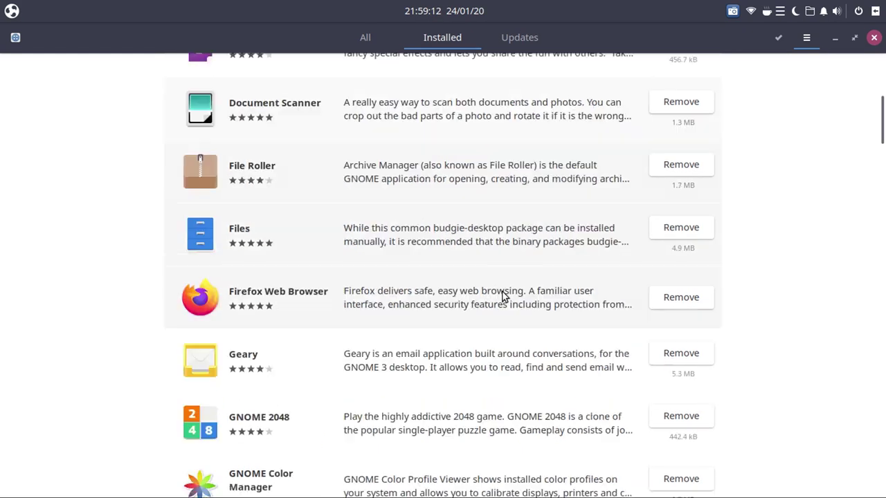
scroll(498, 291, down, 2)
scroll(492, 287, up, 7)
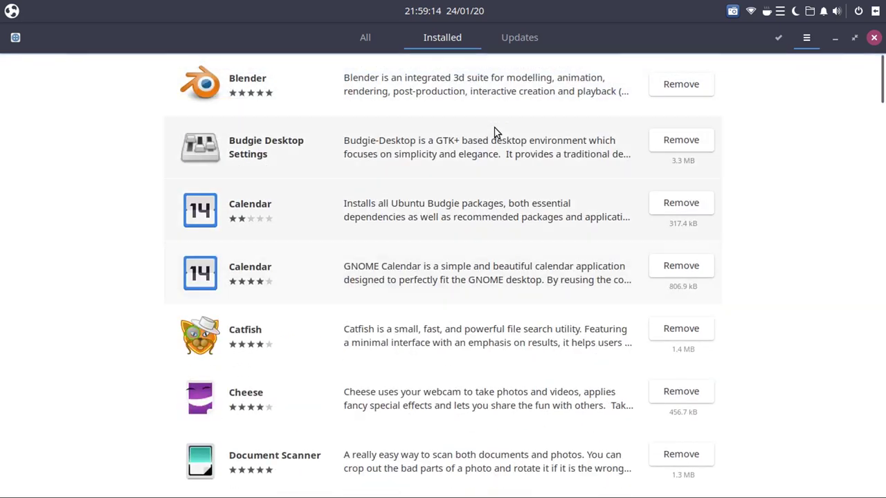
click(874, 37)
Step: Open Budgie Themes from the System Tools category of the applications menu
click(12, 11)
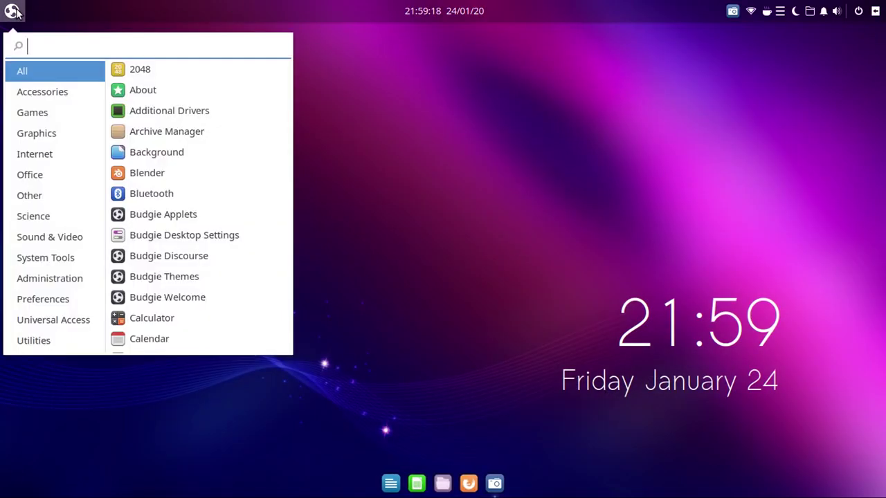
click(43, 280)
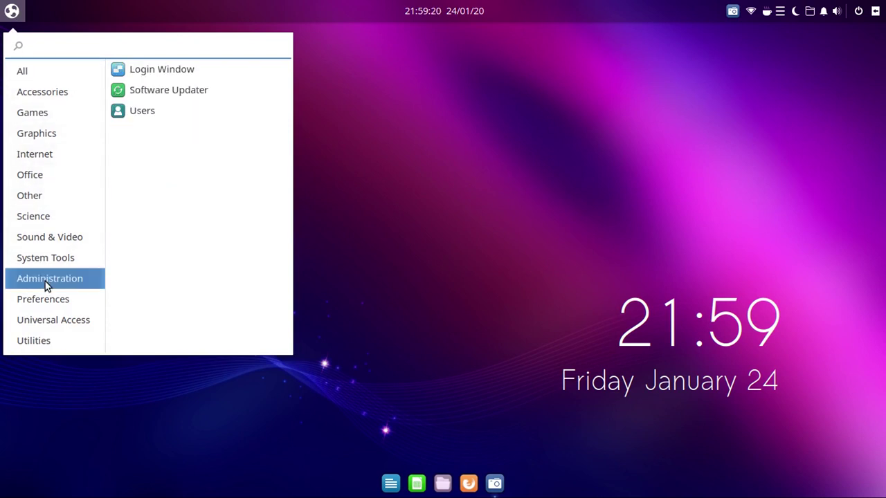
click(46, 257)
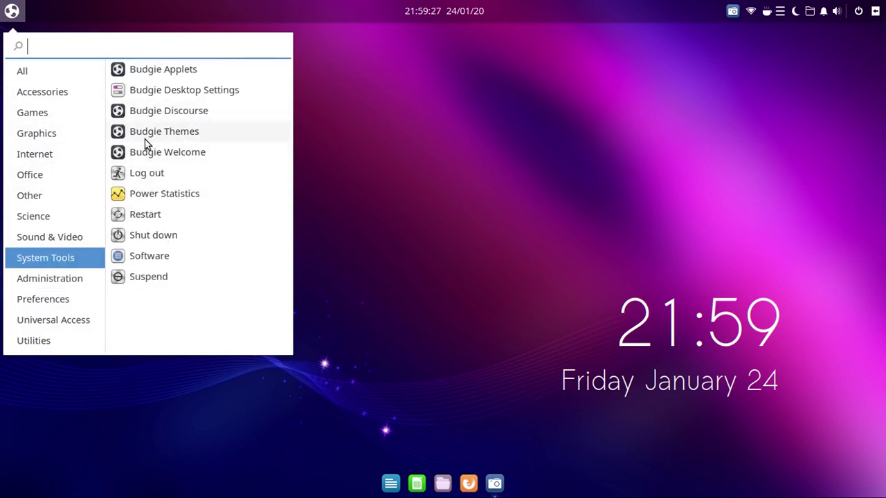
click(171, 132)
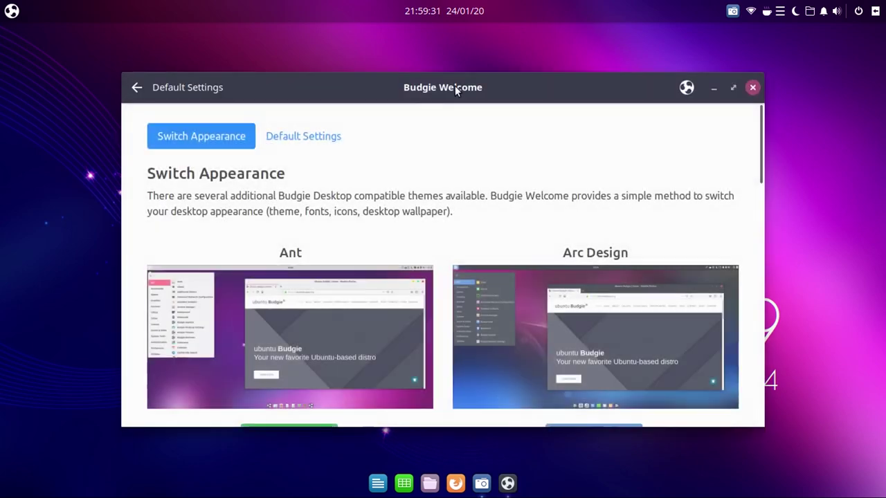
Step: Move the Budgie Welcome window slightly higher and examine the desktop themes offered under Switch Appearance
drag(455, 86, 448, 65)
scroll(431, 229, down, 3)
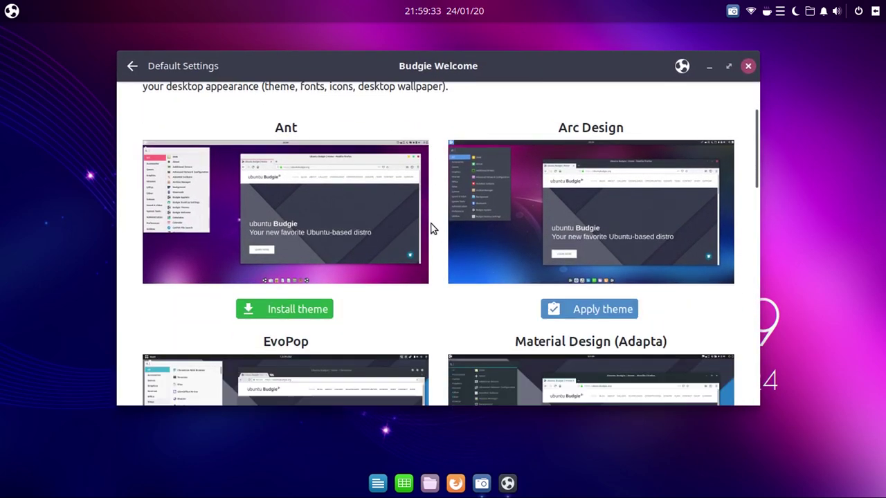
scroll(431, 229, up, 2)
scroll(431, 225, down, 15)
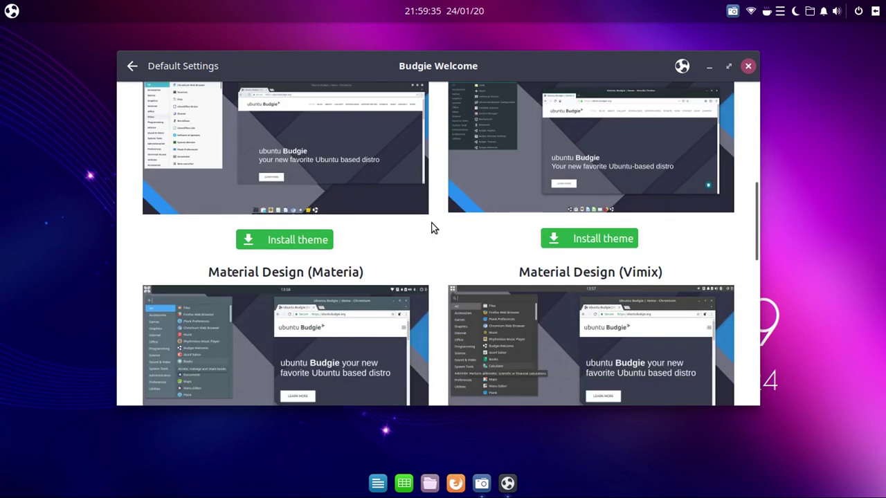
scroll(431, 230, down, 5)
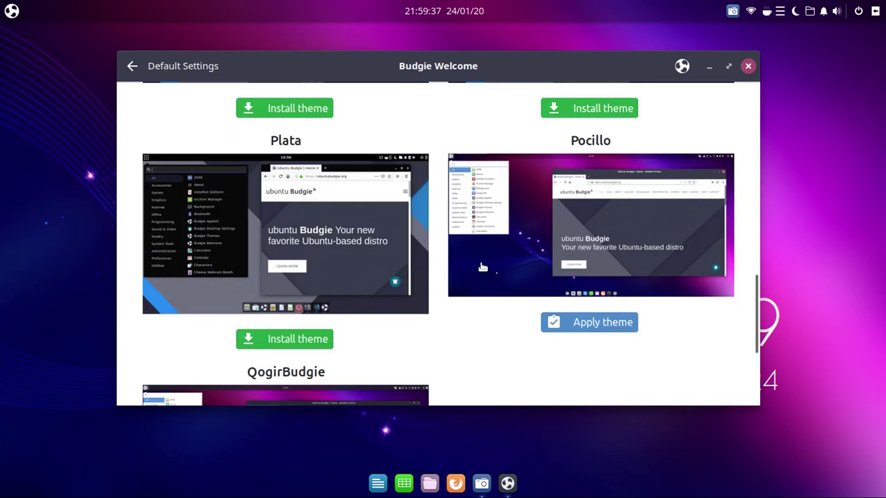
scroll(482, 267, down, 5)
scroll(290, 257, up, 17)
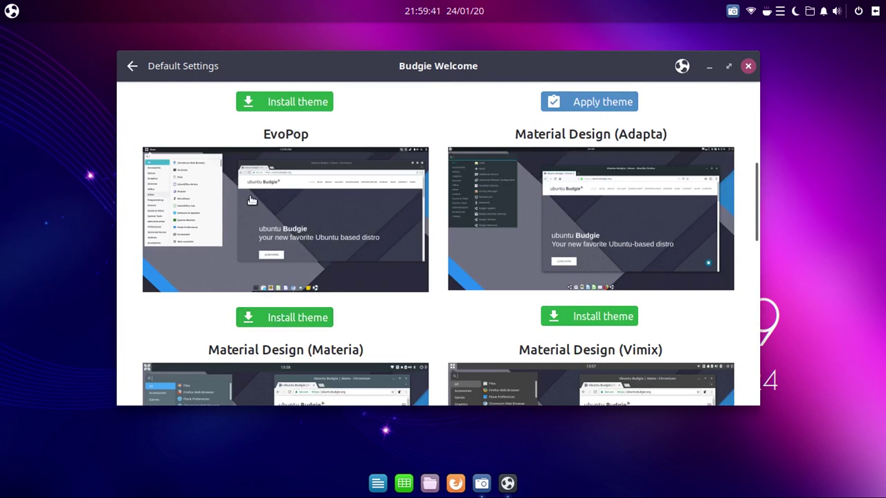
scroll(291, 266, up, 5)
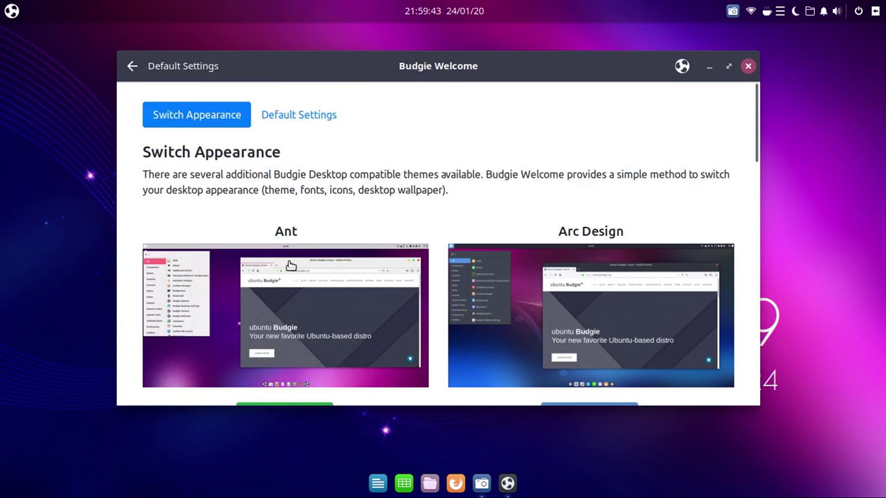
scroll(291, 266, down, 5)
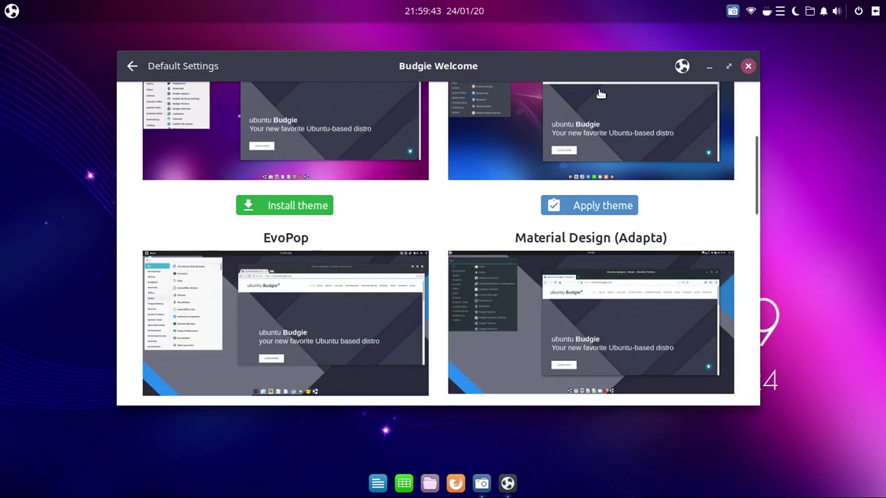
Step: Close Budgie Welcome and open Calculator from the Utilities category of the applications menu
click(748, 66)
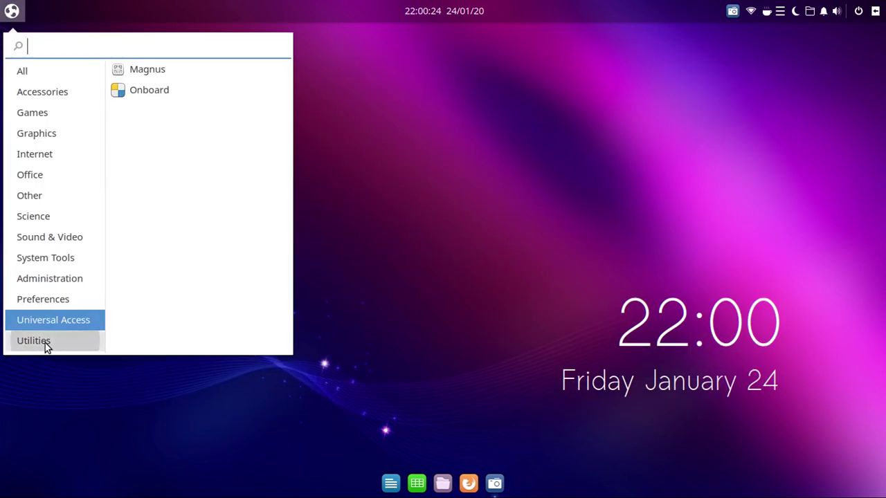
click(45, 342)
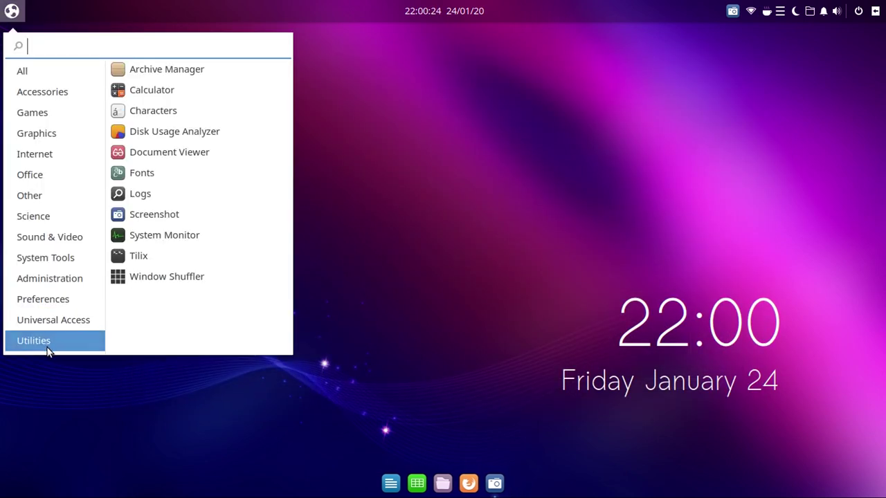
click(166, 94)
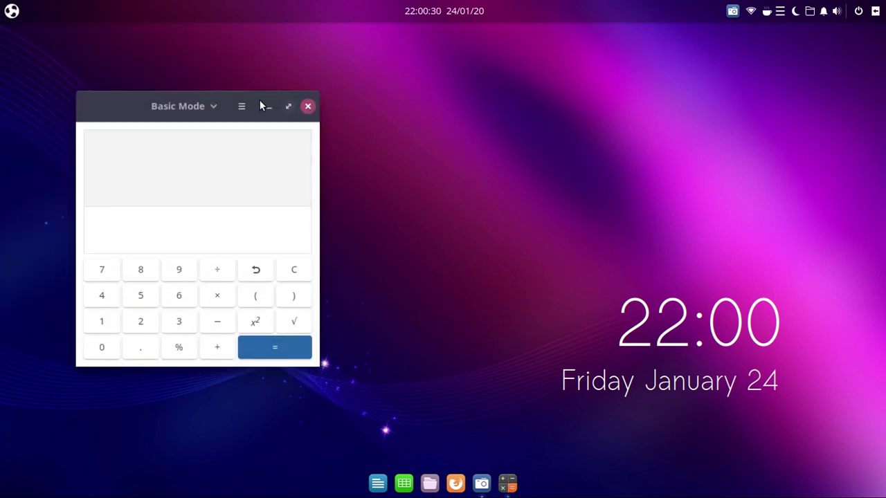
Step: Move the Calculator window nearer the middle of the desktop, view its available calculation modes, and close it
drag(261, 101, 423, 76)
click(377, 80)
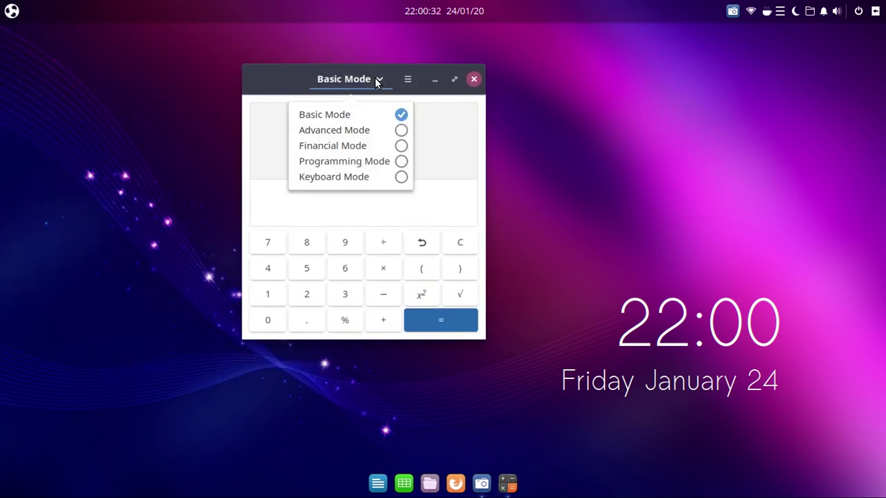
click(300, 81)
click(473, 80)
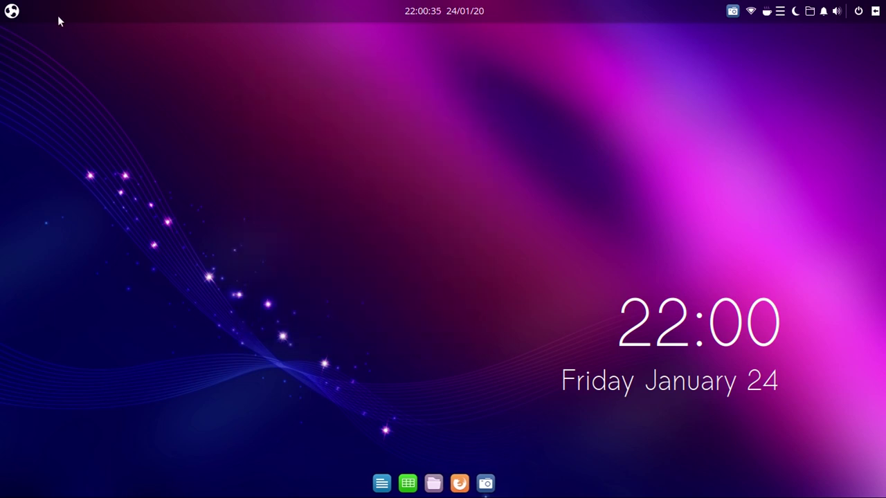
Step: Open Fonts from the Utilities category, move its window slightly higher, and close it
click(12, 10)
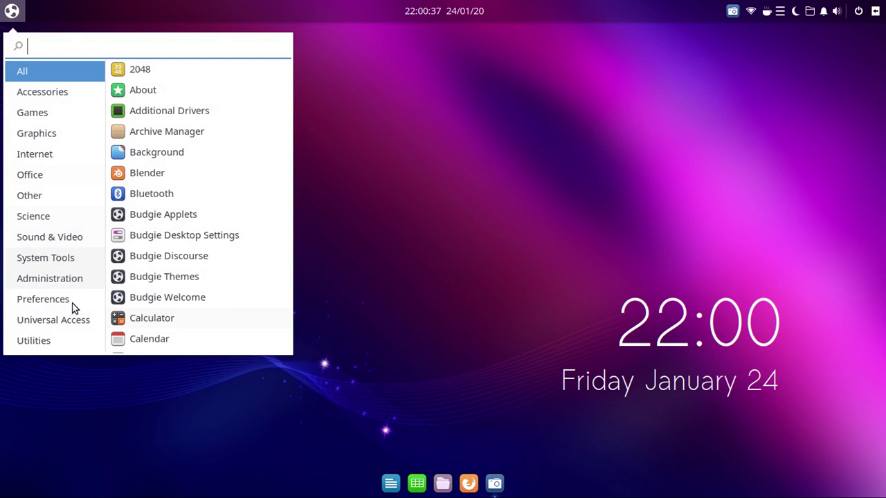
click(64, 343)
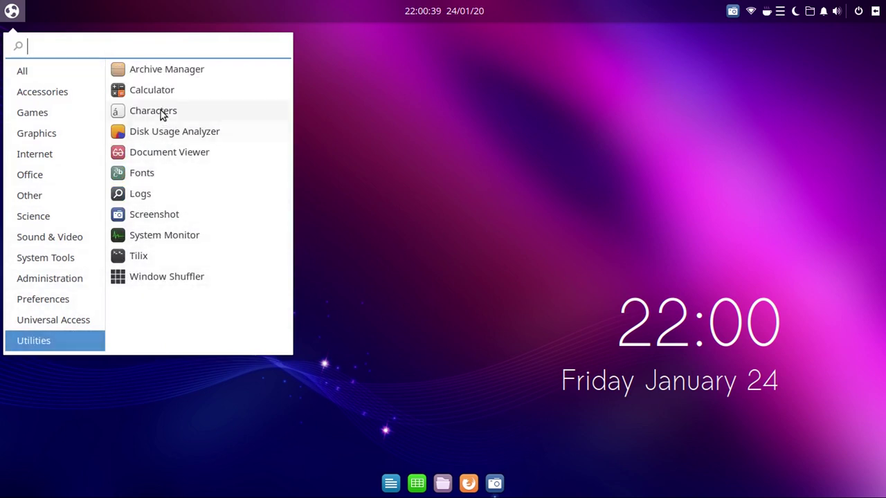
click(161, 177)
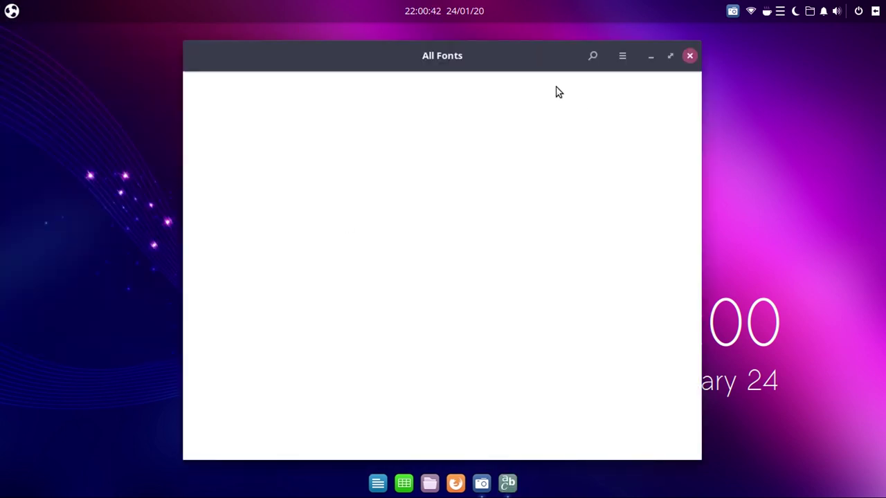
drag(500, 65, 510, 38)
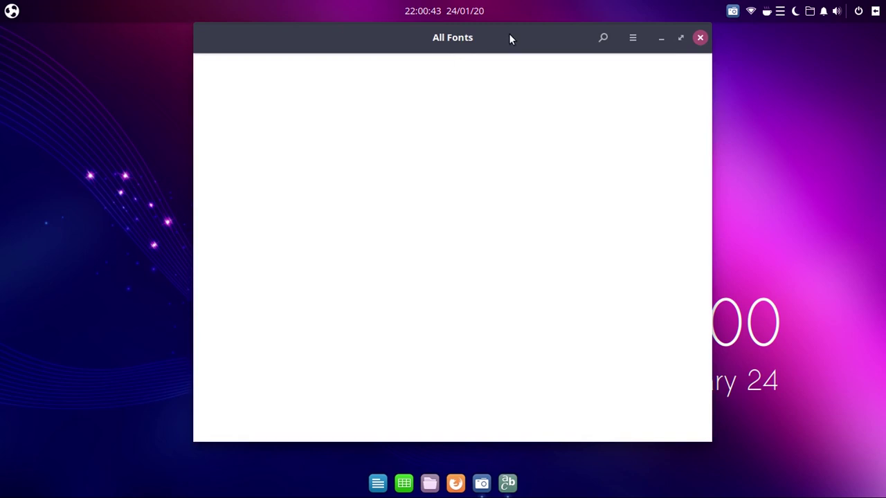
click(701, 38)
Step: Open the Screenshot utility from the Utilities category to view its capture options, and cancel without taking a screenshot
click(12, 10)
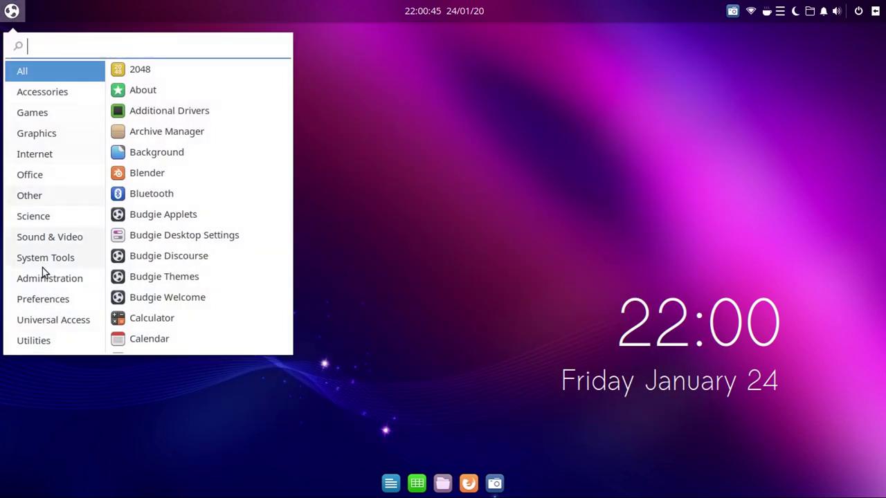
click(41, 346)
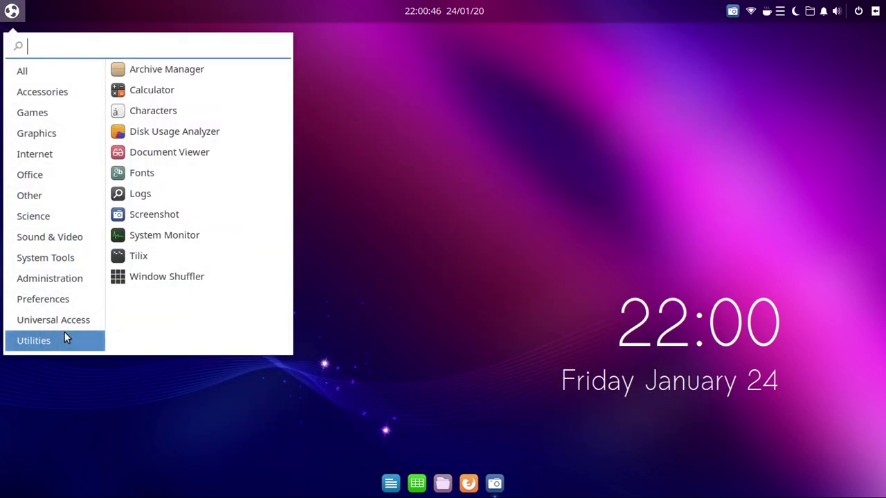
click(155, 215)
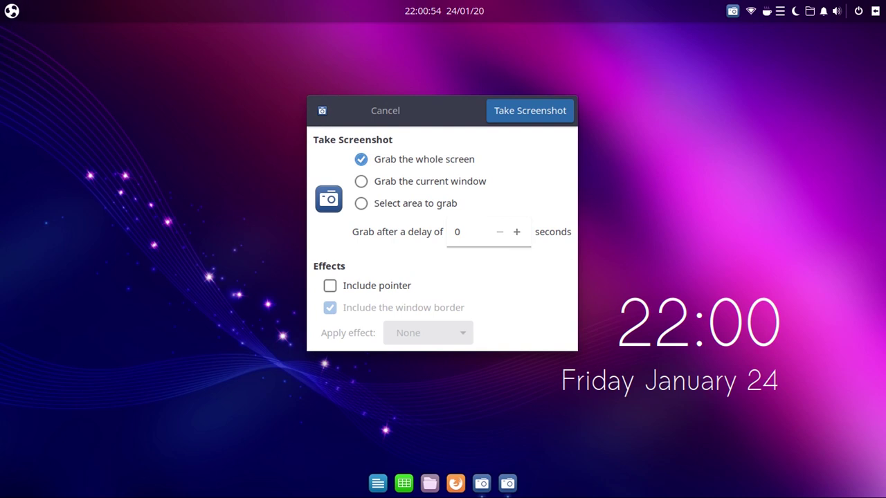
click(384, 111)
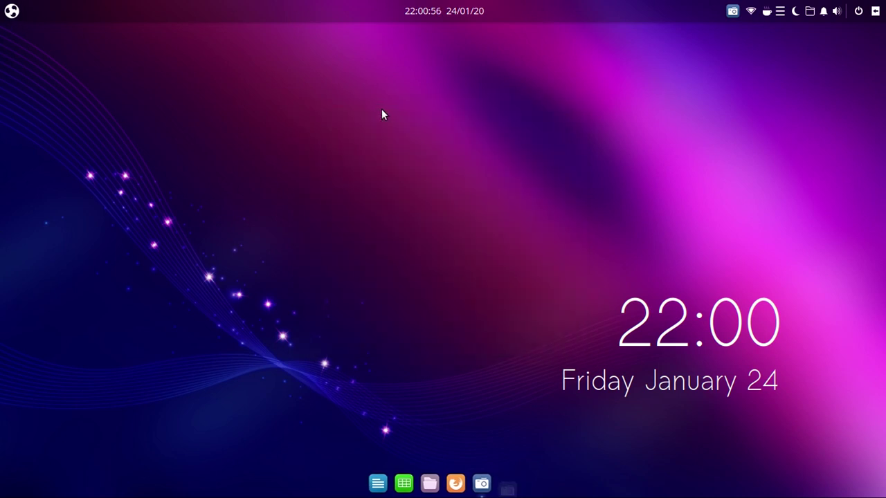
Step: Open System Monitor from the Utilities category and move its window to the middle of the desktop
click(11, 10)
click(71, 342)
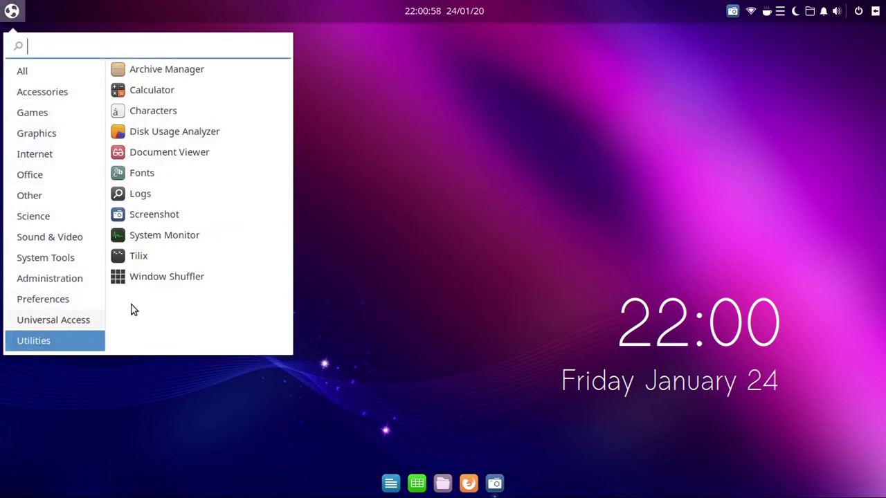
click(190, 240)
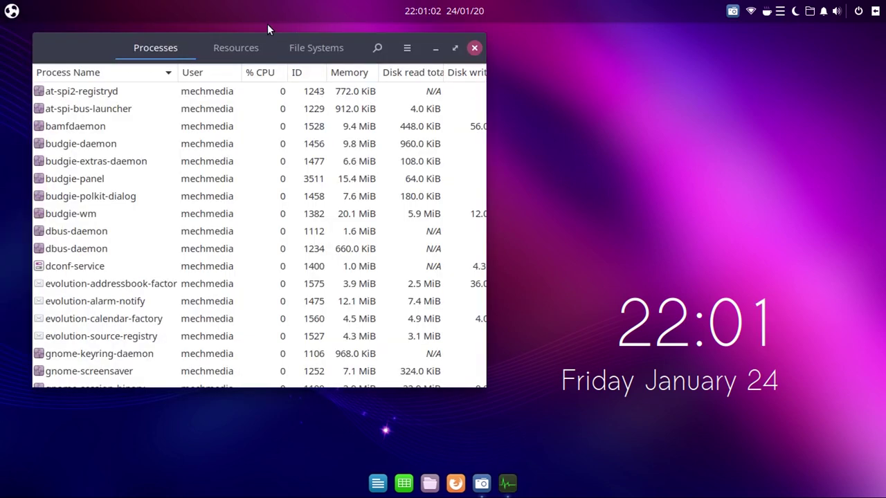
drag(268, 30, 450, 33)
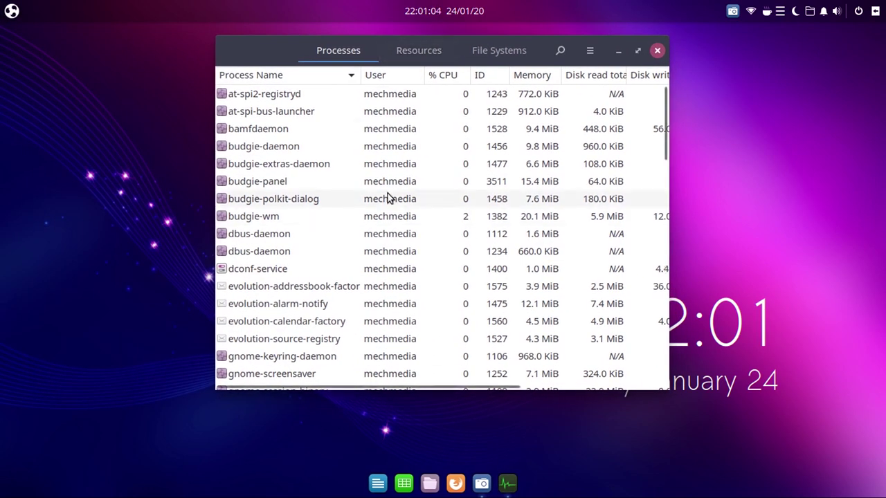
Step: Examine the running processes and the CPU, memory and network histories, and close System Monitor
scroll(350, 288, down, 5)
scroll(350, 287, up, 5)
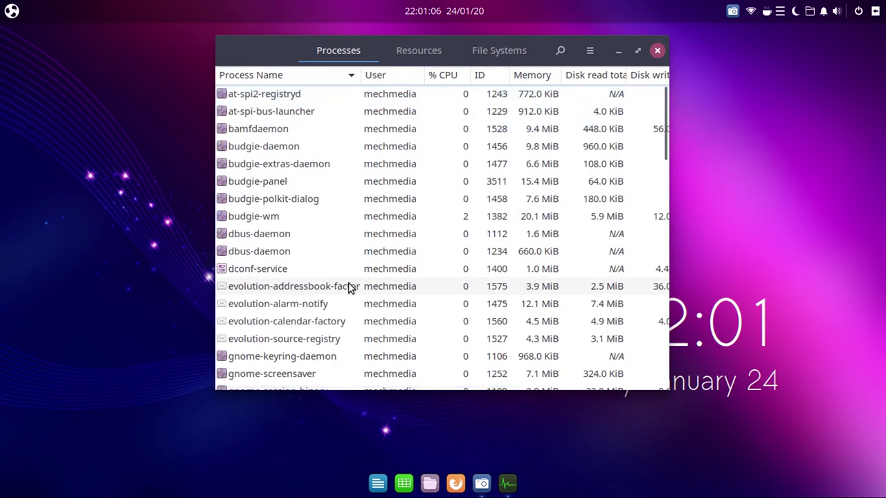
scroll(350, 288, down, 5)
scroll(352, 296, up, 5)
click(419, 51)
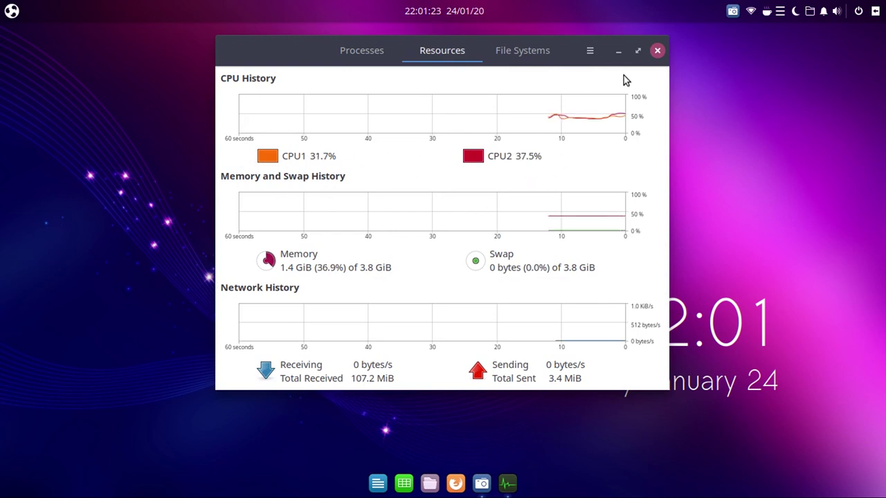
click(656, 53)
Step: Open Settings from the Preferences category of the applications menu and look over its list of sections
click(12, 10)
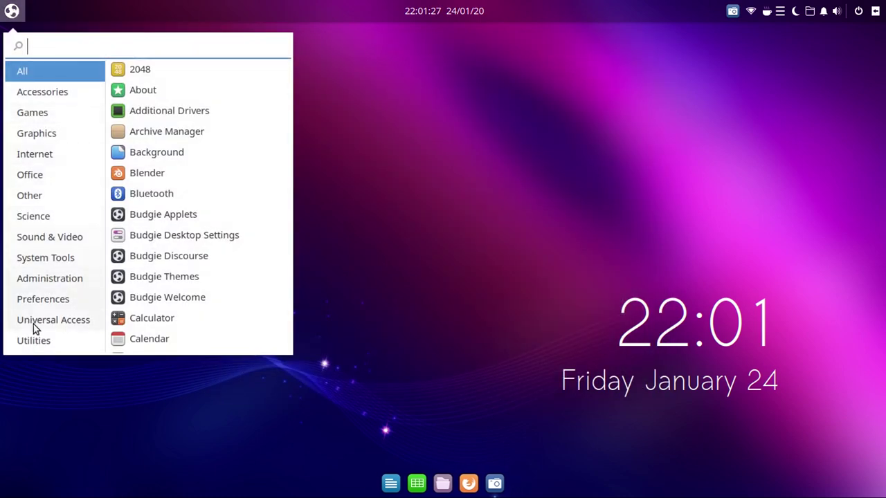
click(65, 304)
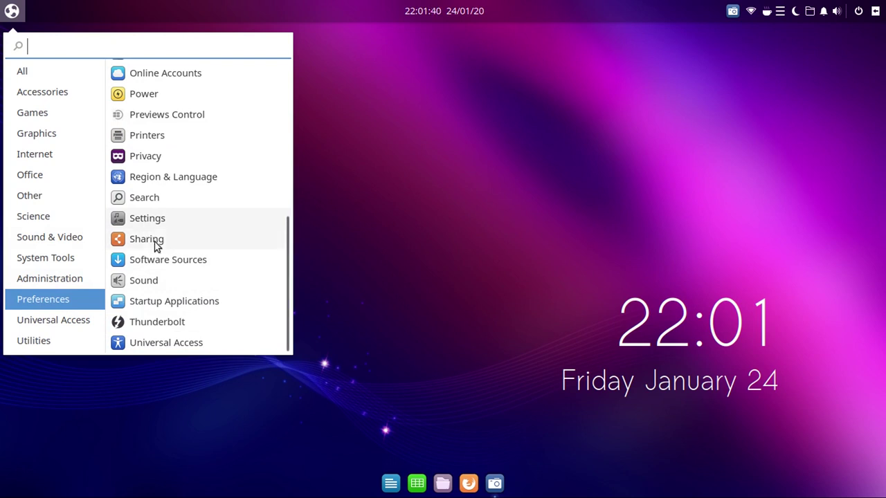
click(157, 225)
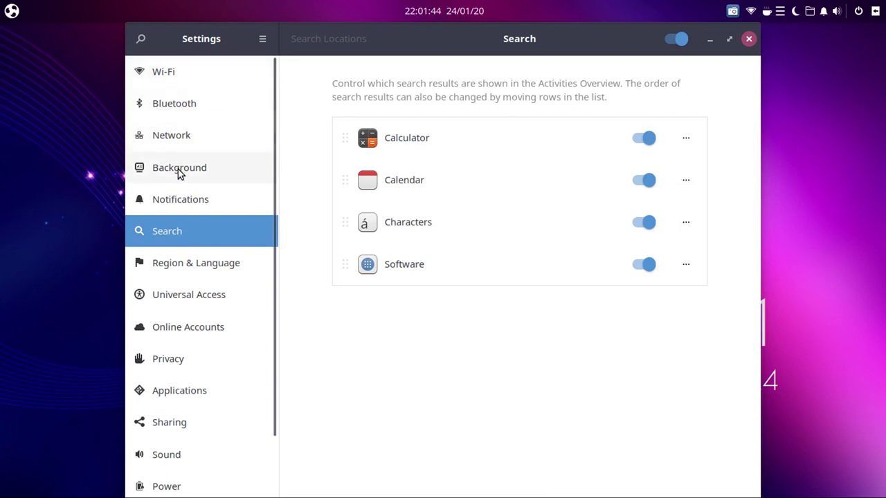
scroll(178, 173, down, 2)
Step: Look through the entries of the Preferences category in the applications menu and return to the Settings window
click(12, 11)
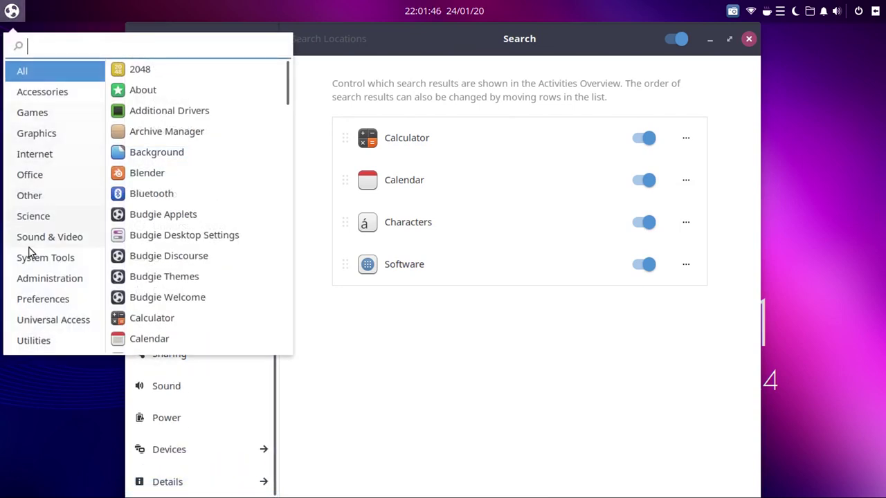
click(47, 300)
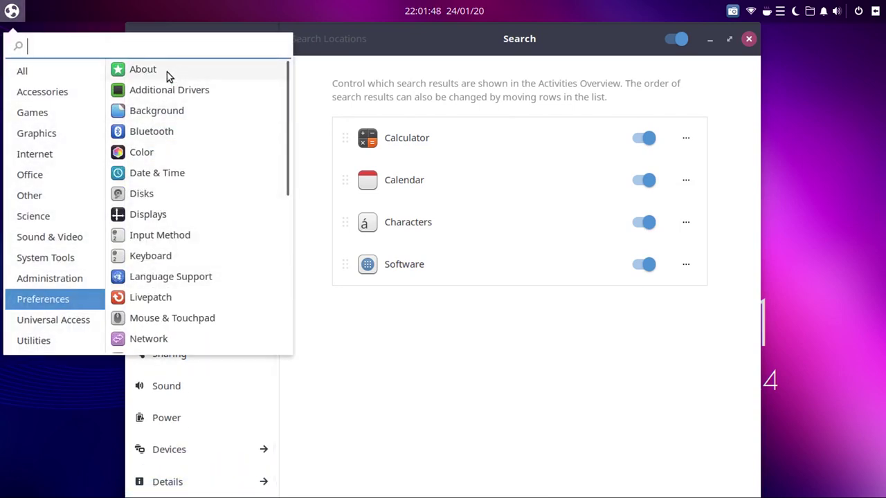
scroll(189, 284, down, 3)
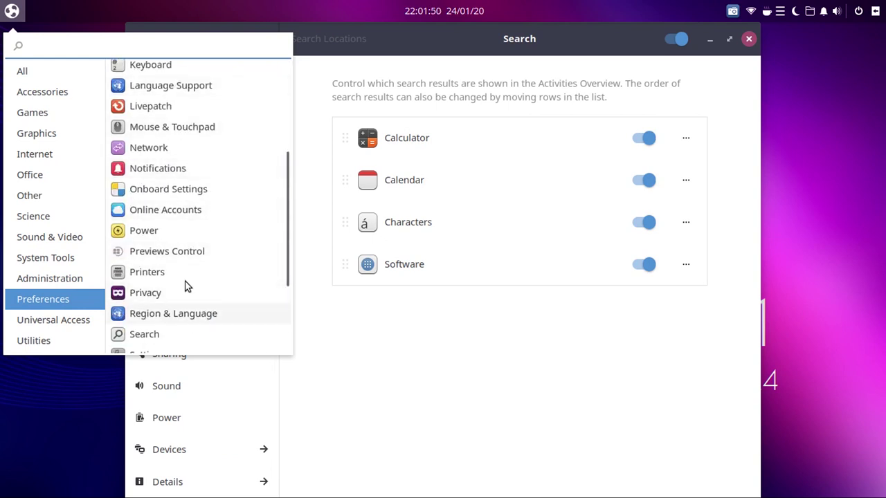
scroll(178, 312, down, 3)
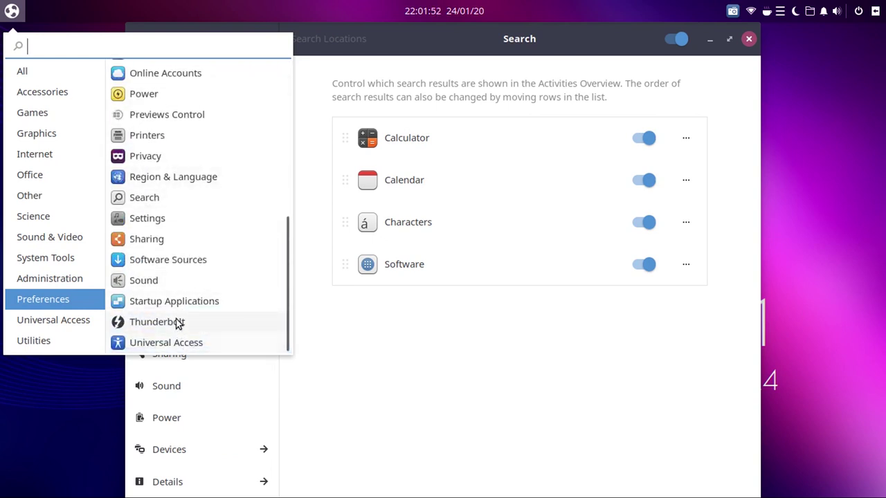
scroll(174, 150, up, 4)
click(357, 225)
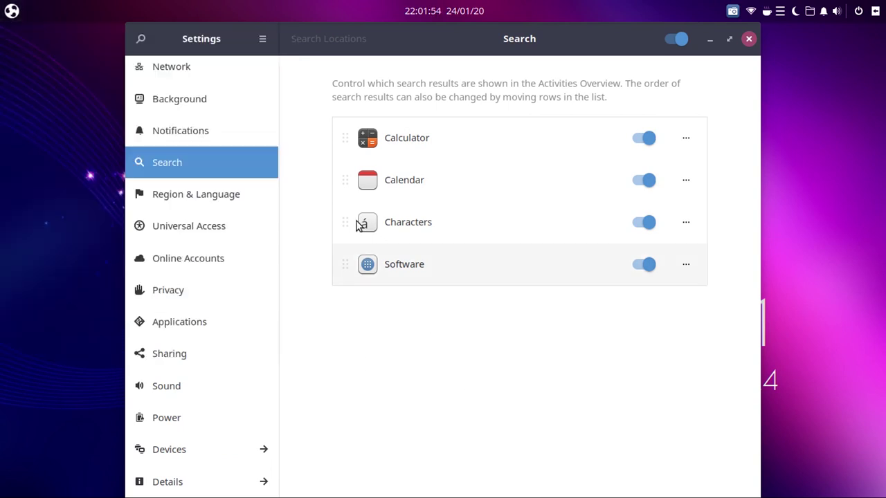
Step: View the Network settings, and set the pink-and-blue wallpaper with curved white light streaks as the desktop background only
click(166, 77)
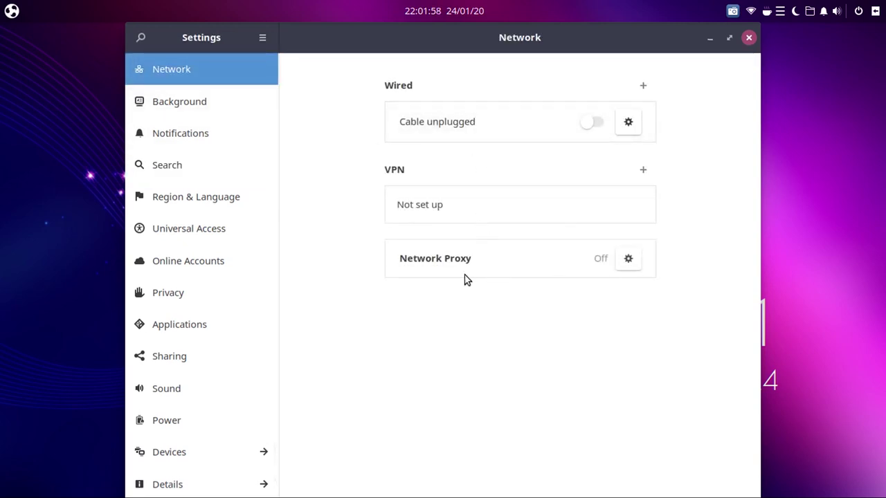
click(208, 104)
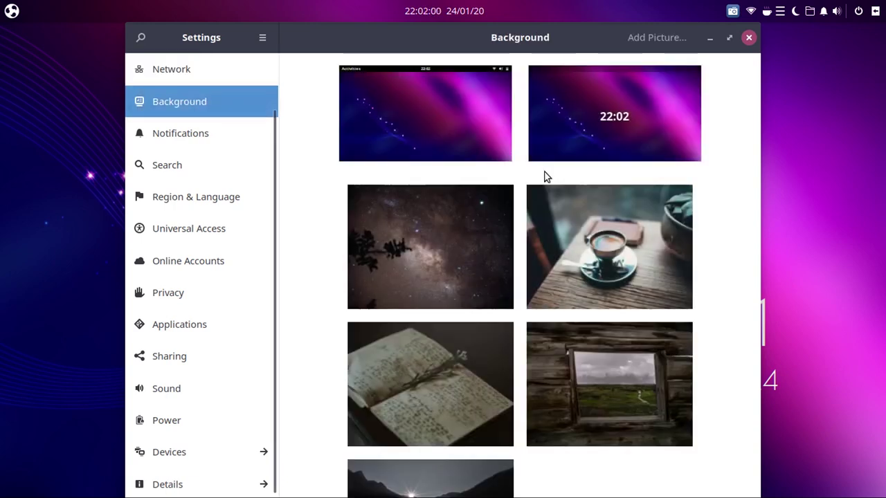
scroll(584, 304, down, 5)
scroll(577, 308, down, 5)
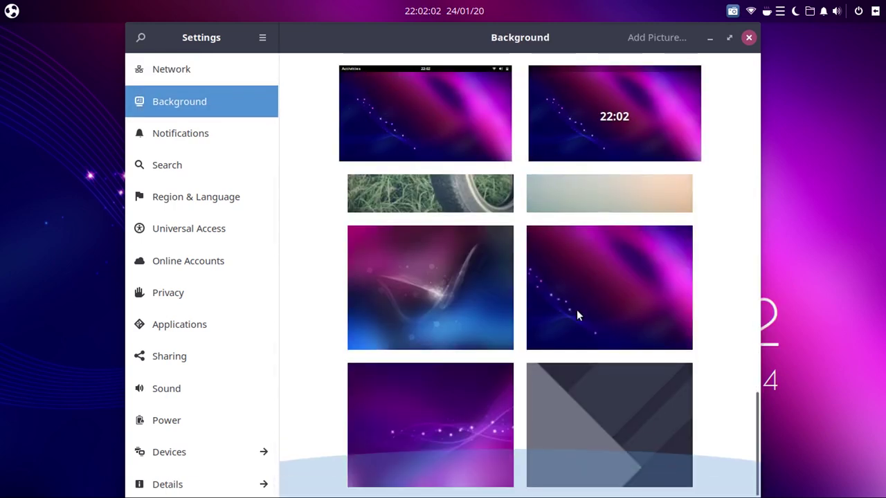
click(411, 263)
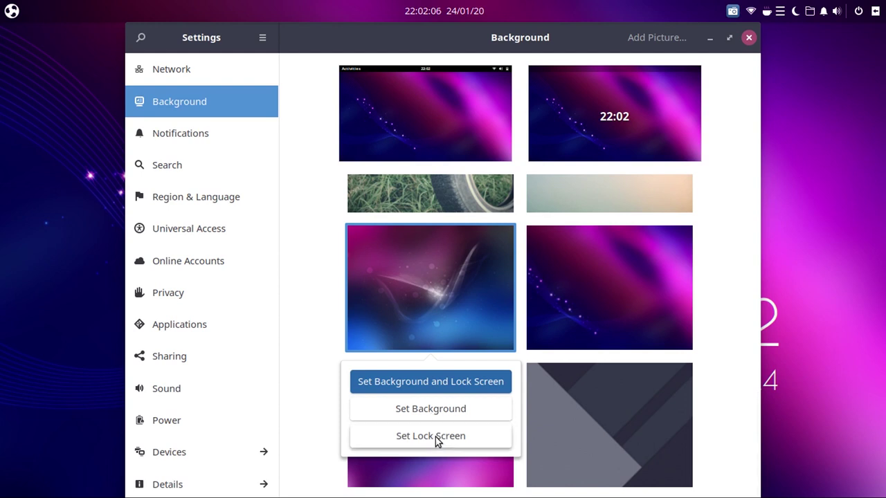
click(432, 408)
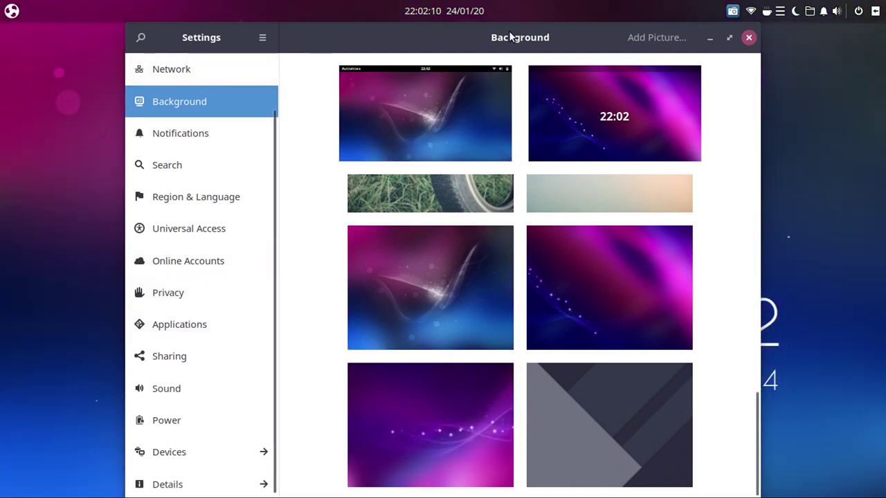
Step: Shift the Settings window slightly, browse the wallpapers, and check the Pictures folder for a custom background before cancelling the selection
mouse_move(464, 36)
mouse_down()
mouse_move(431, 419)
mouse_move(454, 26)
mouse_up()
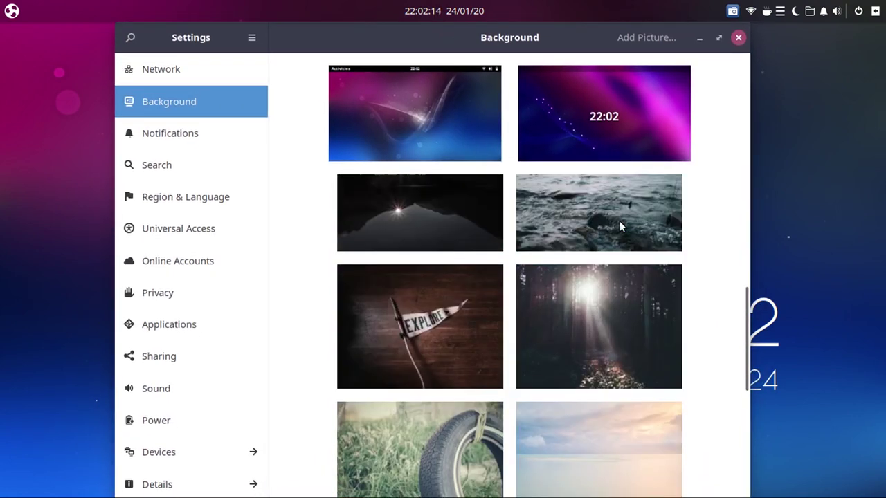
scroll(620, 220, up, 5)
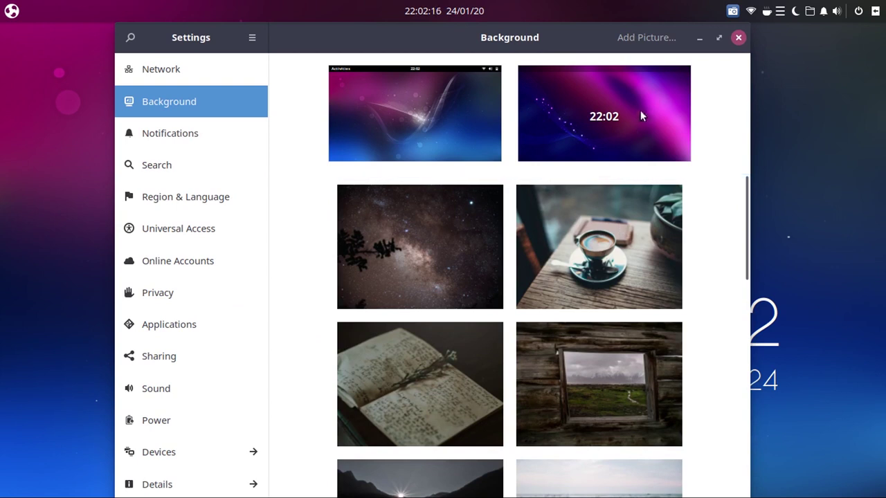
click(643, 38)
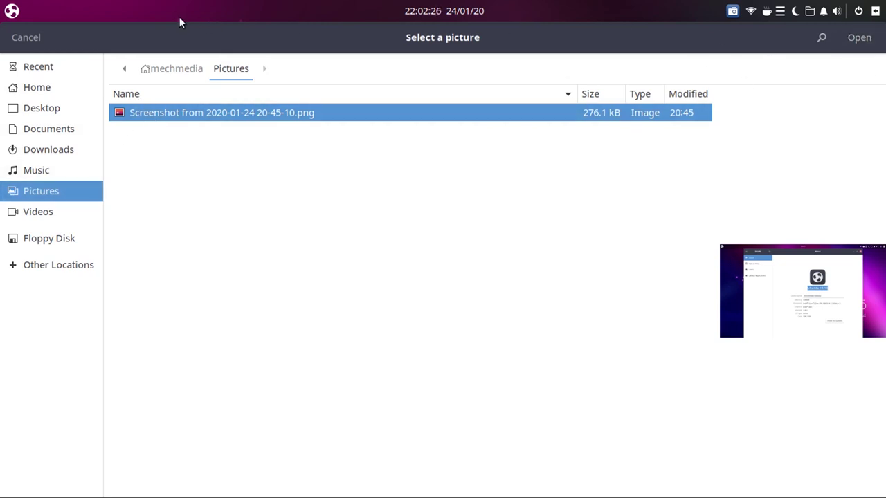
click(26, 37)
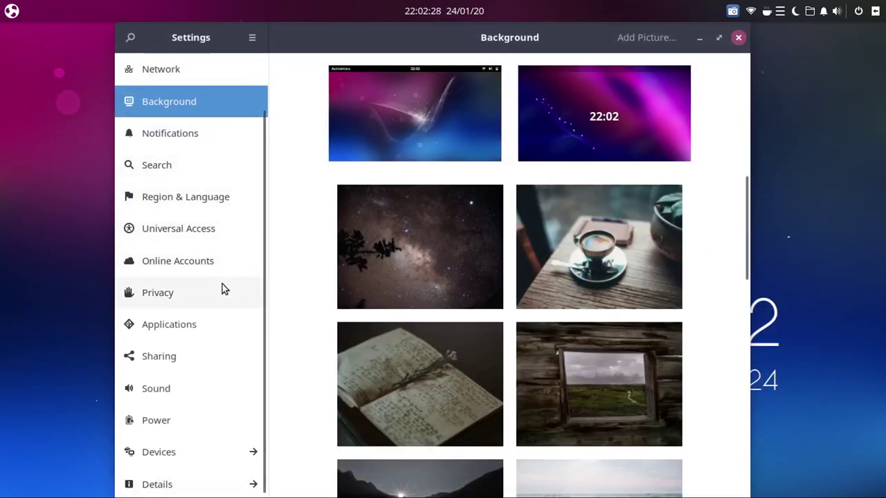
Step: View the Notifications, Search, and Region & Language sections of the system settings
click(176, 135)
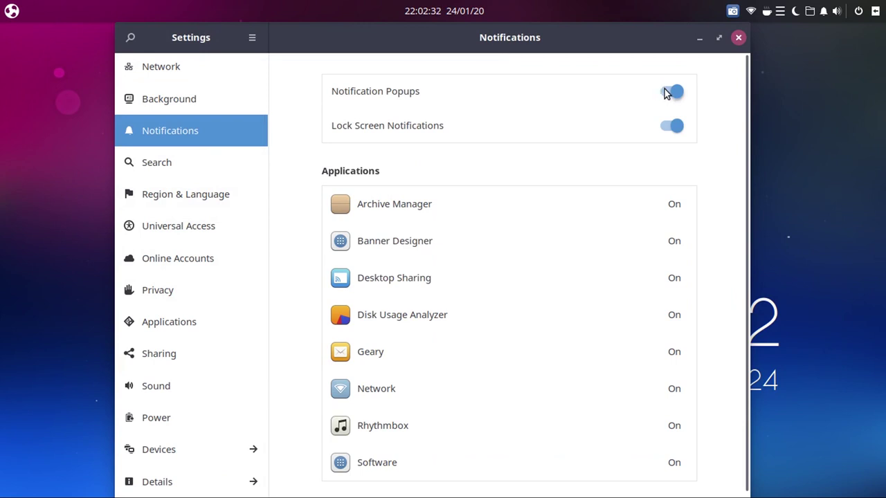
scroll(546, 316, down, 1)
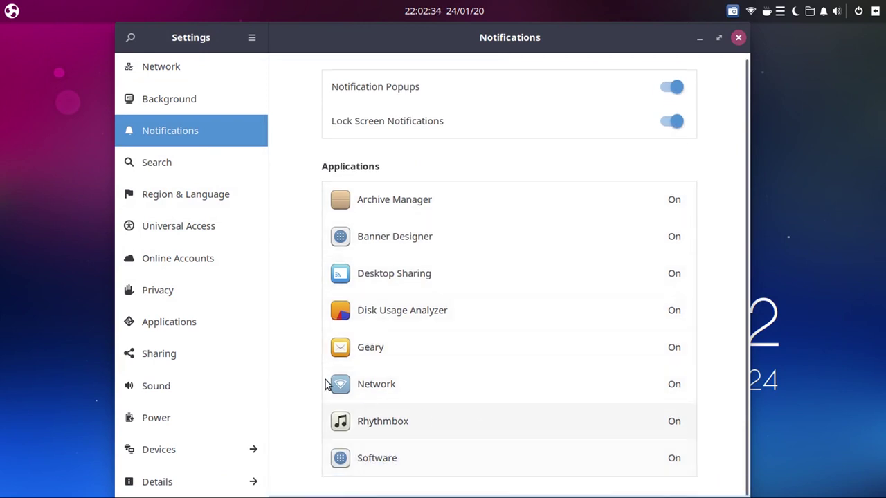
click(174, 166)
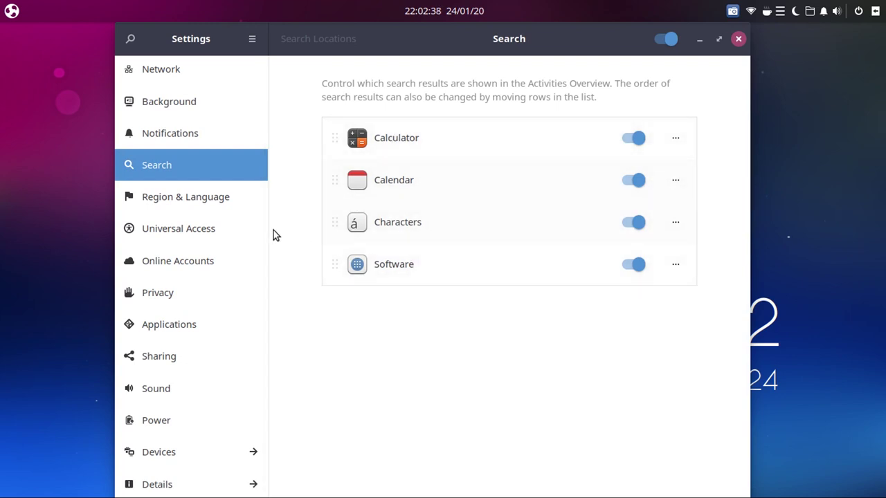
click(214, 197)
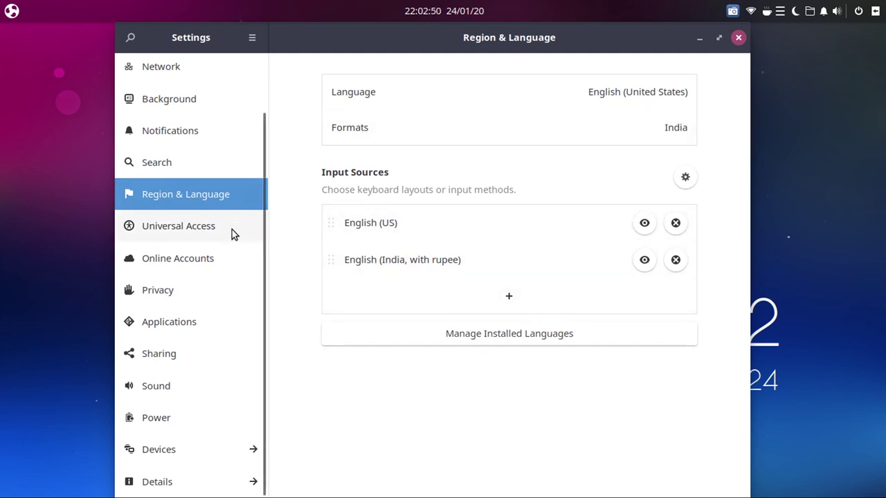
Step: Open the Devices settings and look through the Displays options and the full list of keyboard shortcuts
scroll(199, 393, down, 2)
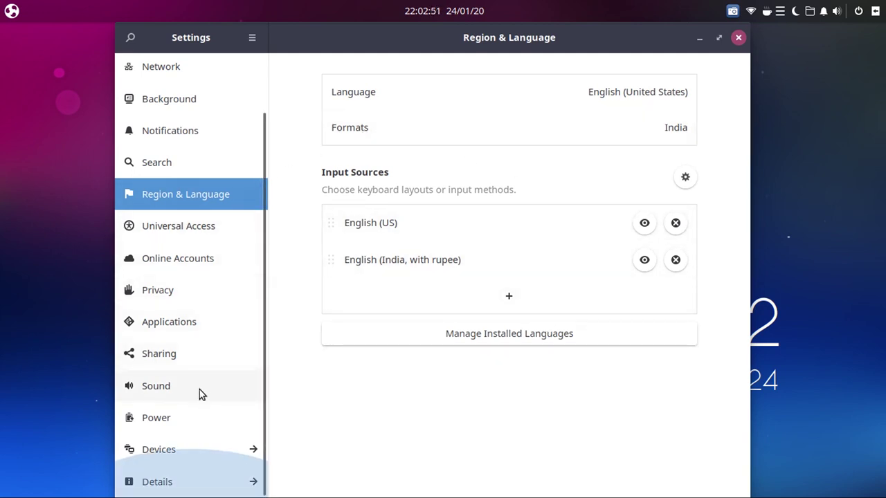
click(199, 451)
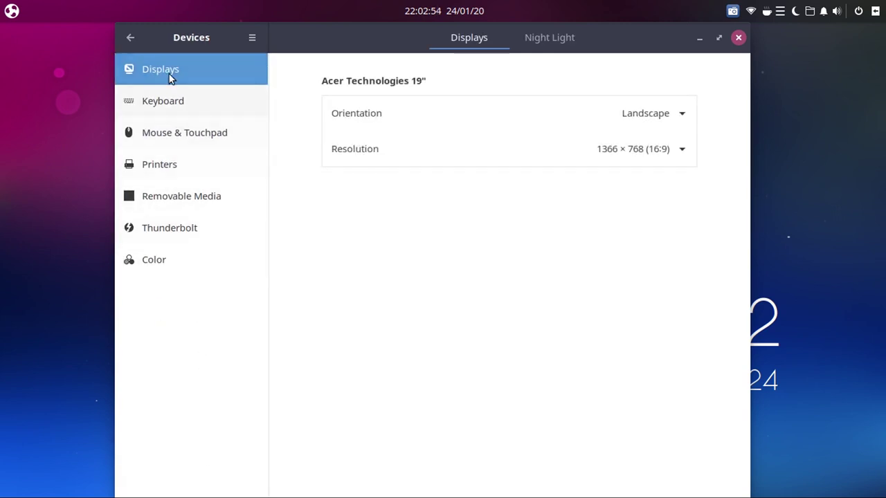
click(161, 111)
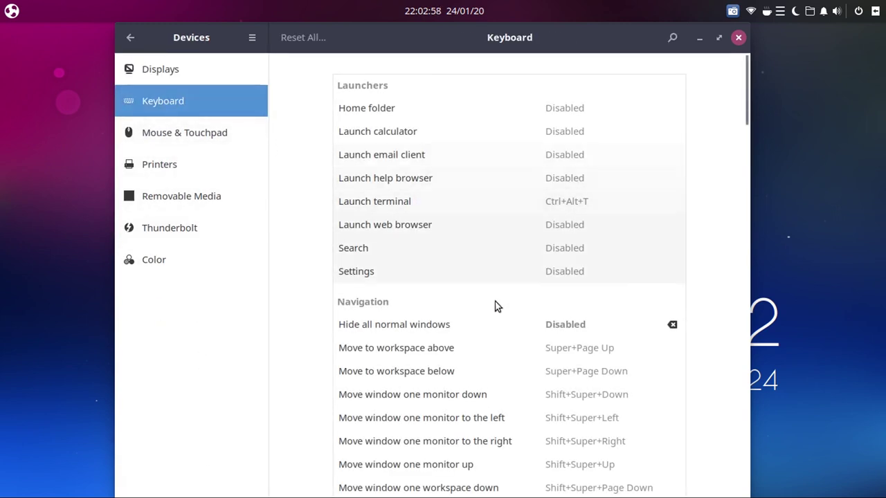
scroll(505, 318, down, 10)
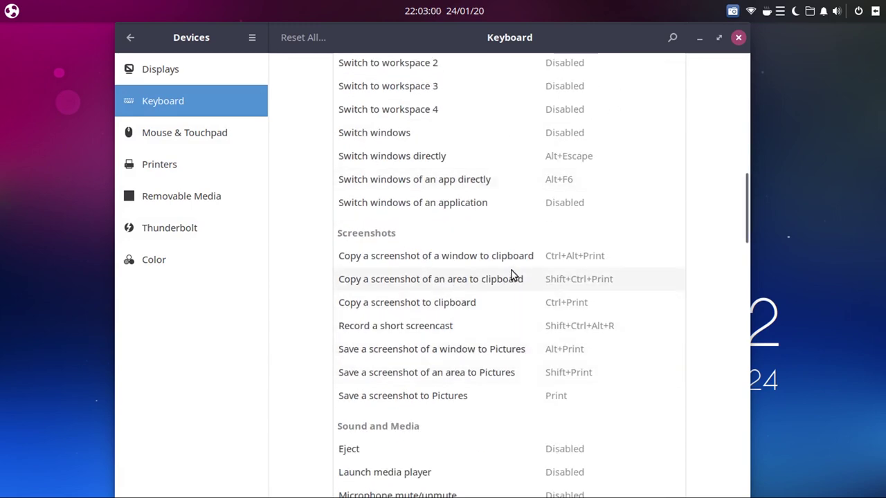
scroll(512, 277, down, 10)
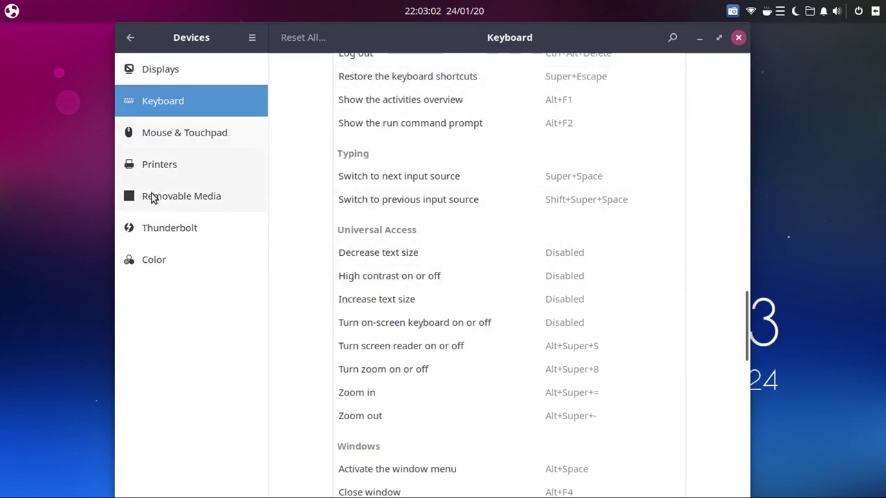
Step: Return to the main settings list and view the About and Date & Time pages under Details, highlighting the system version
click(131, 37)
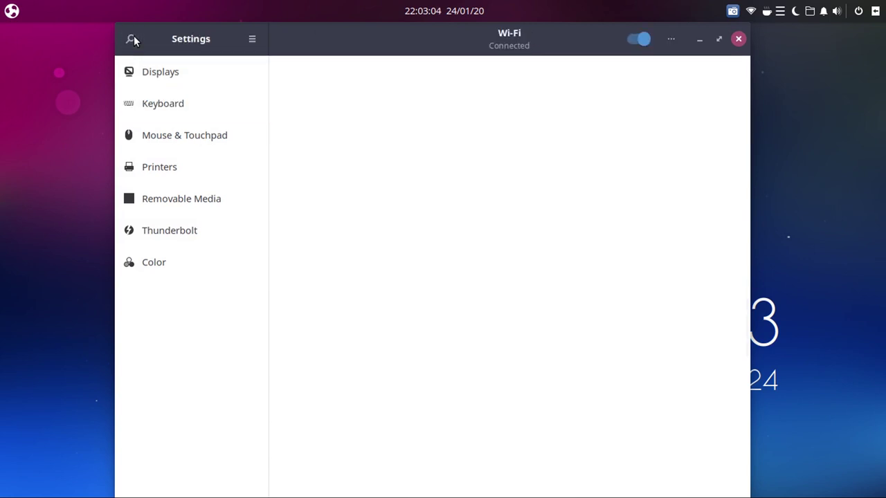
scroll(175, 457, down, 2)
click(175, 487)
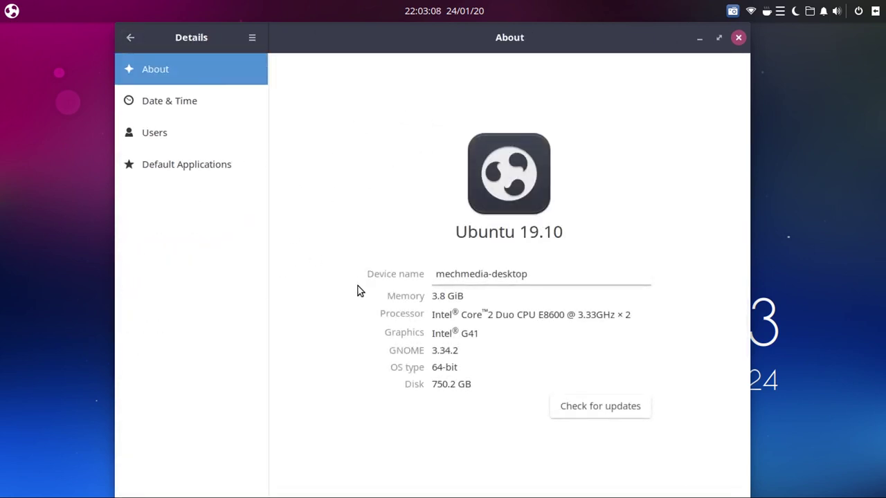
drag(449, 234, 592, 243)
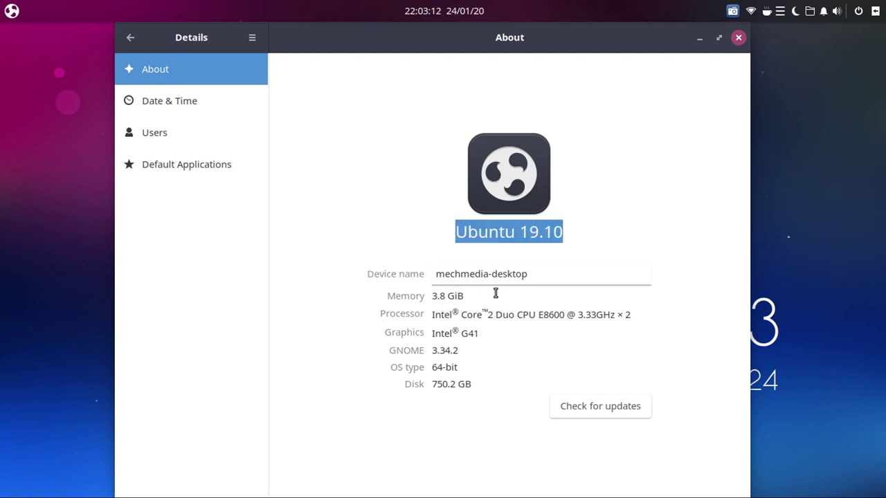
click(188, 108)
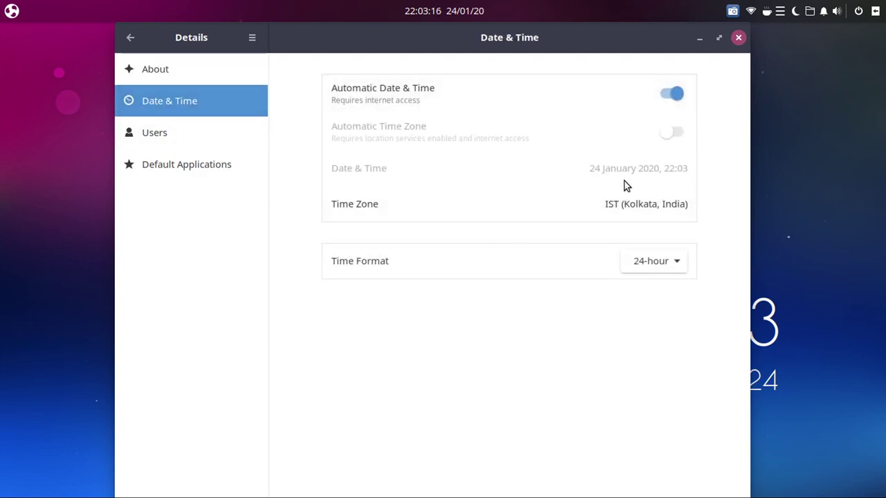
Step: View the Users page, highlight the account name, and inspect the Change Password dialog without changing anything
click(176, 133)
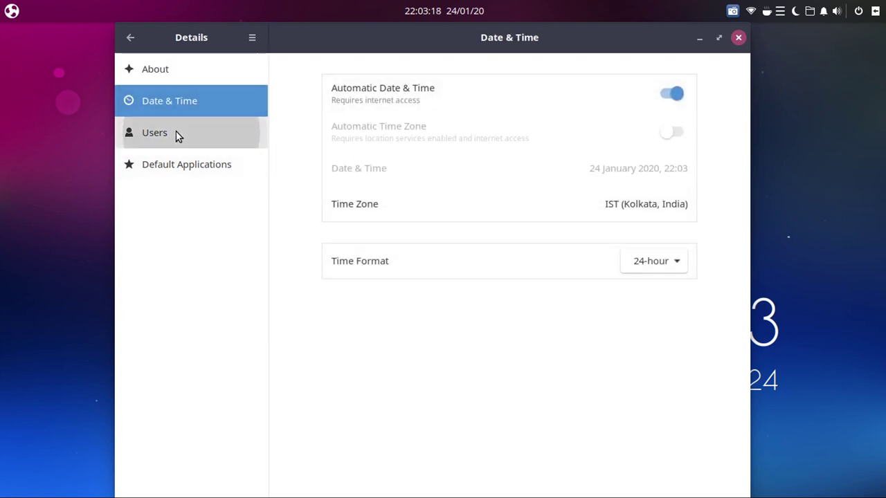
drag(540, 117, 470, 114)
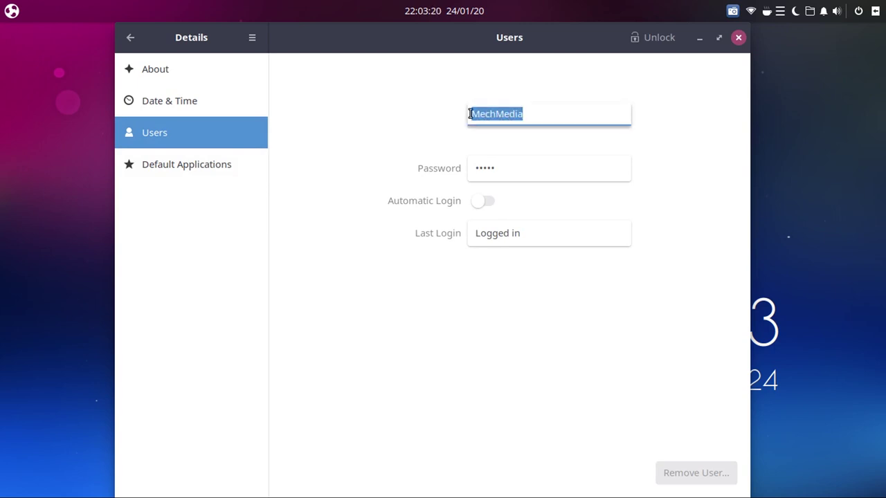
click(516, 170)
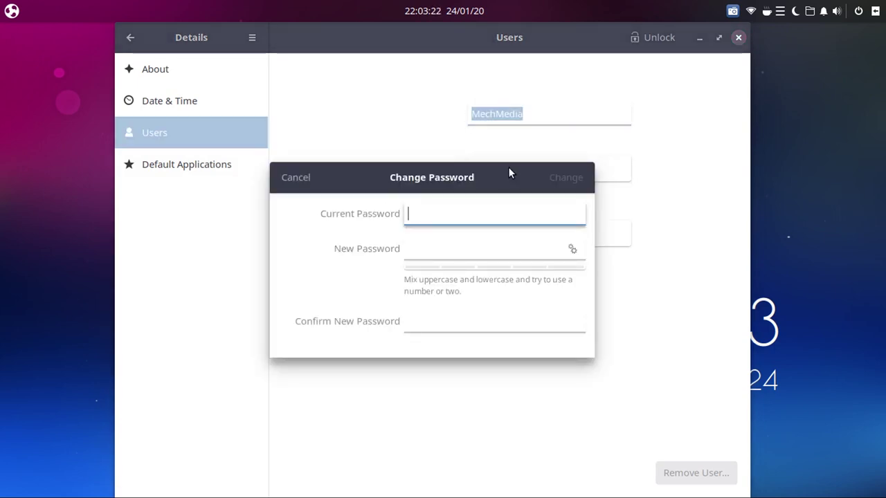
click(330, 181)
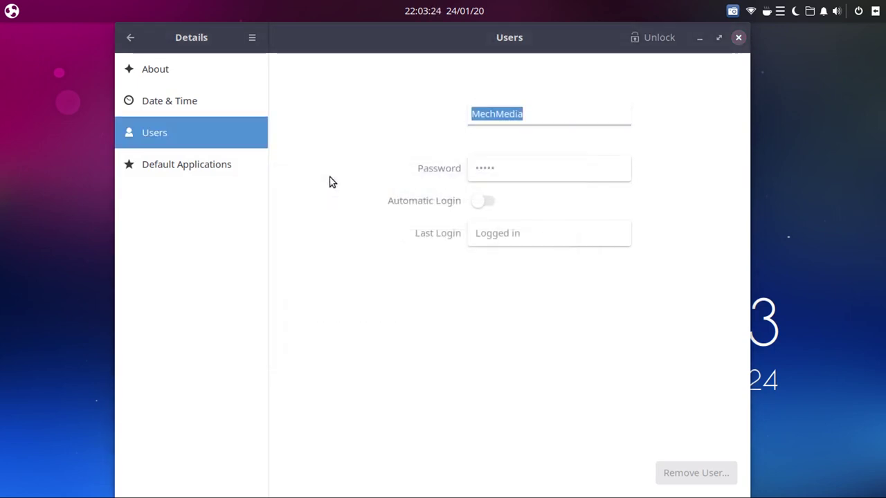
click(519, 170)
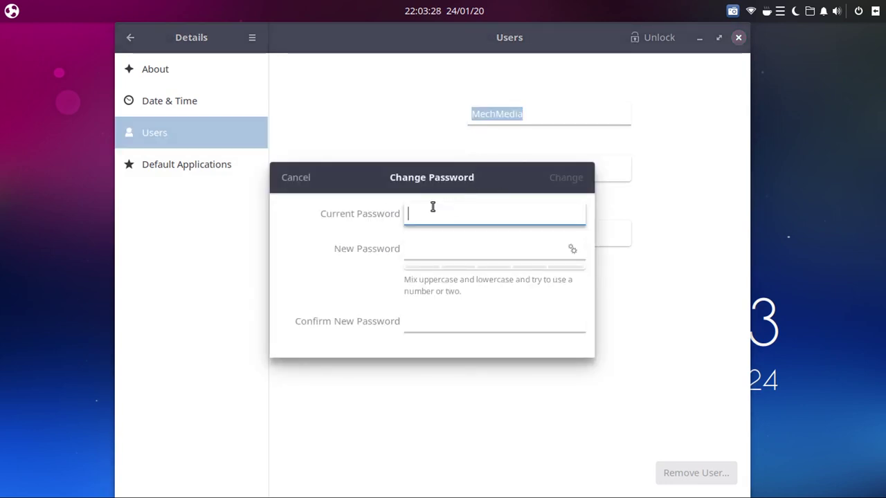
click(418, 255)
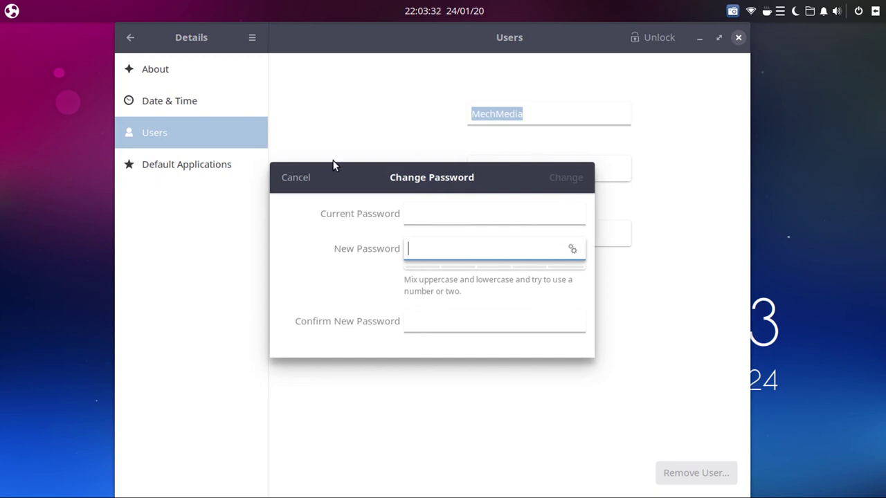
click(297, 177)
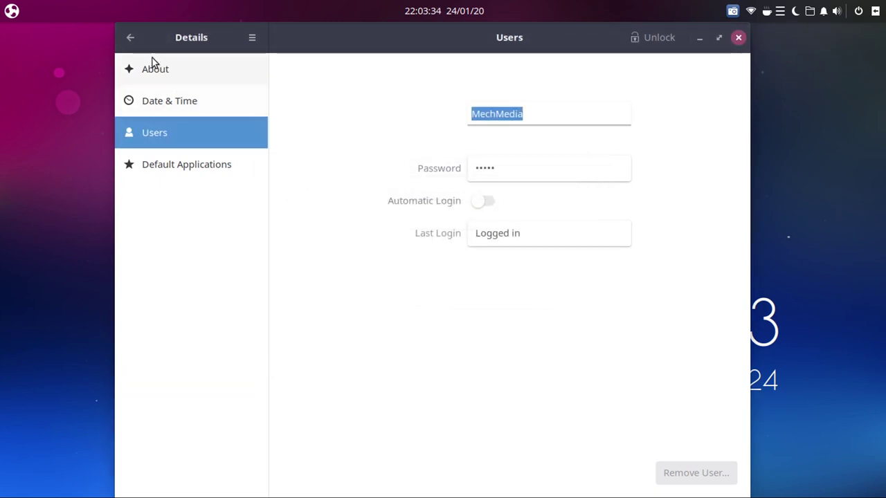
Step: Close Settings, open Budgie Desktop Settings from the System Tools category, and shift its window slightly up
click(130, 37)
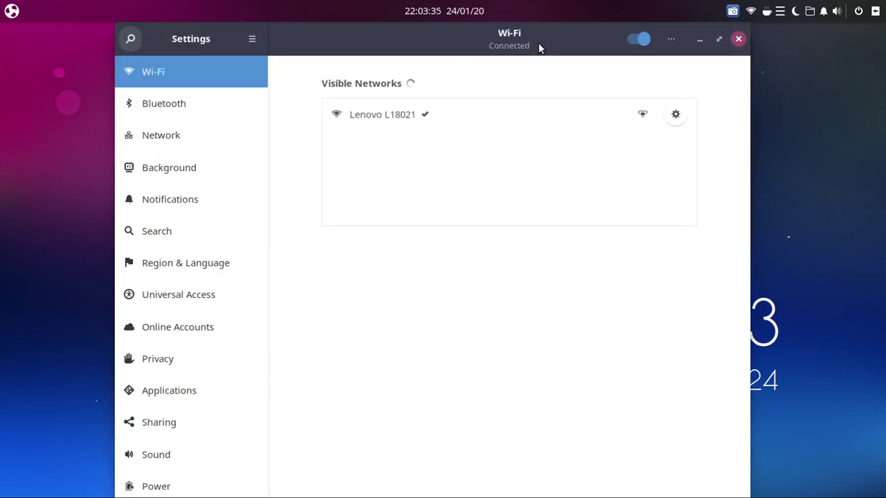
click(738, 40)
click(12, 11)
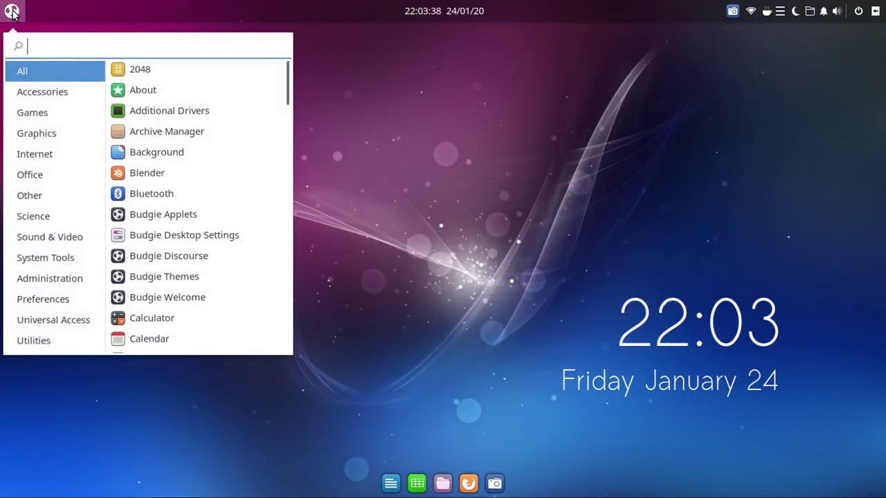
click(48, 262)
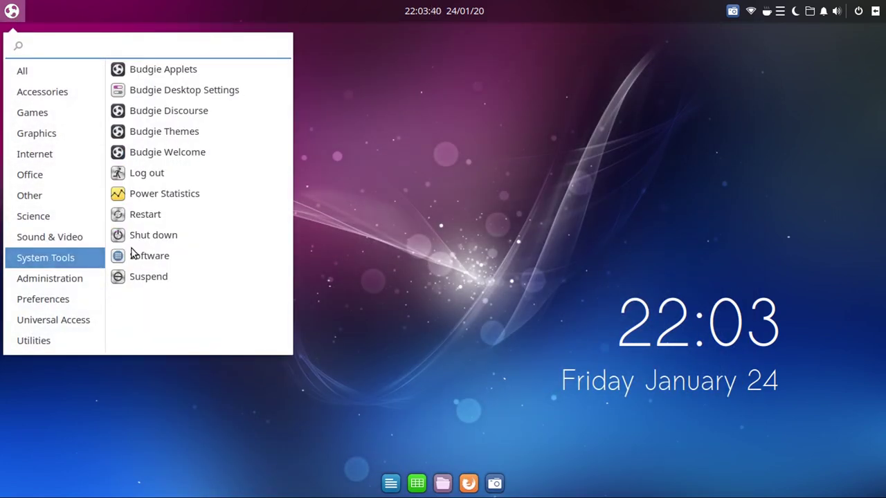
click(179, 92)
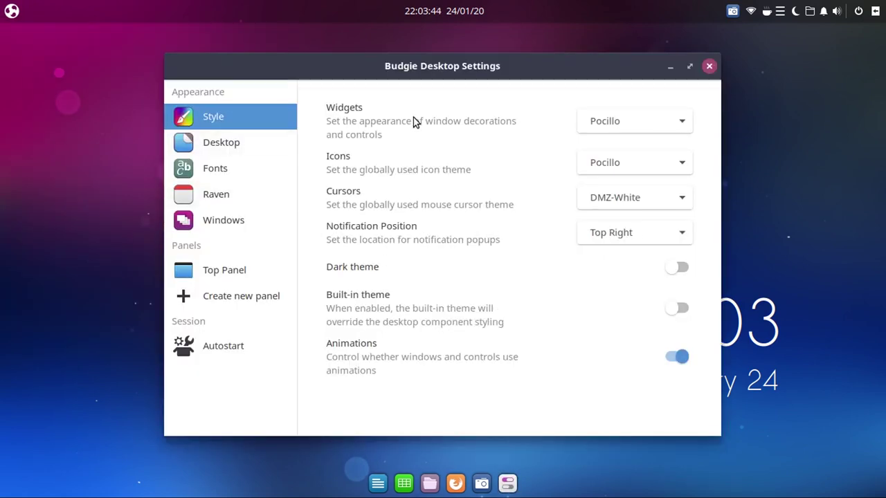
drag(416, 70, 401, 46)
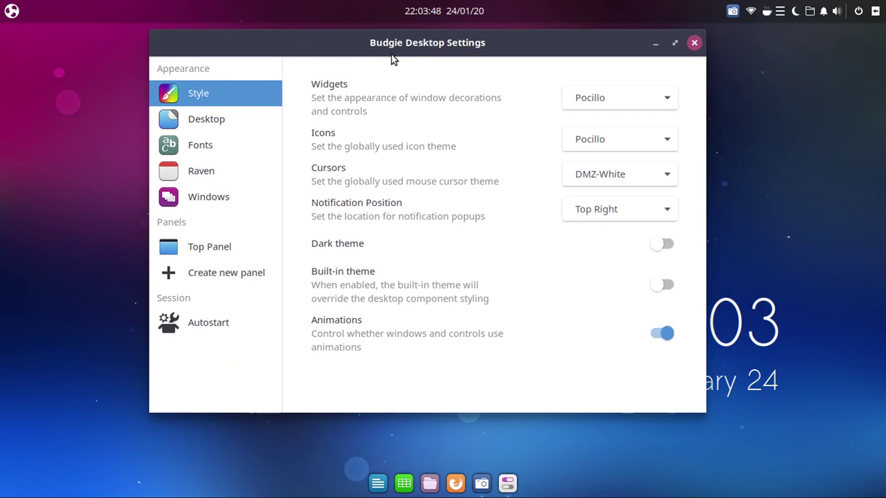
Step: Turn off Desktop Icons in the Desktop section, then minimize and restore the window to check the desktop
click(214, 121)
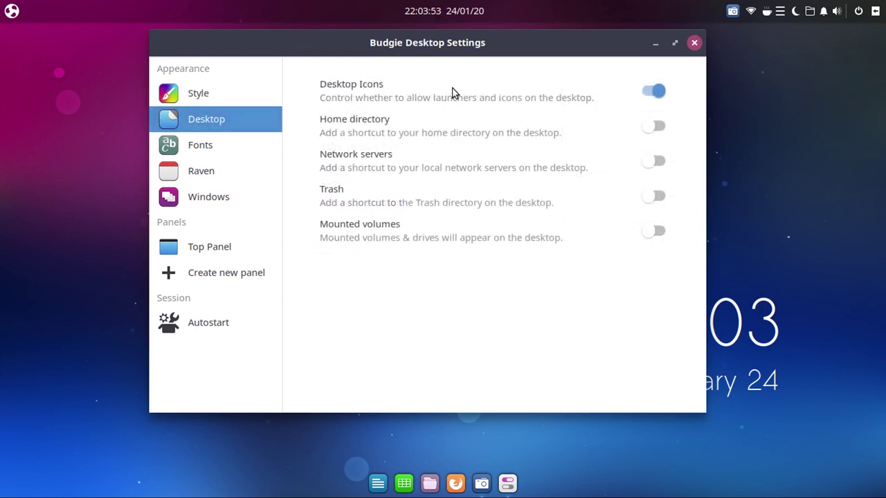
click(645, 92)
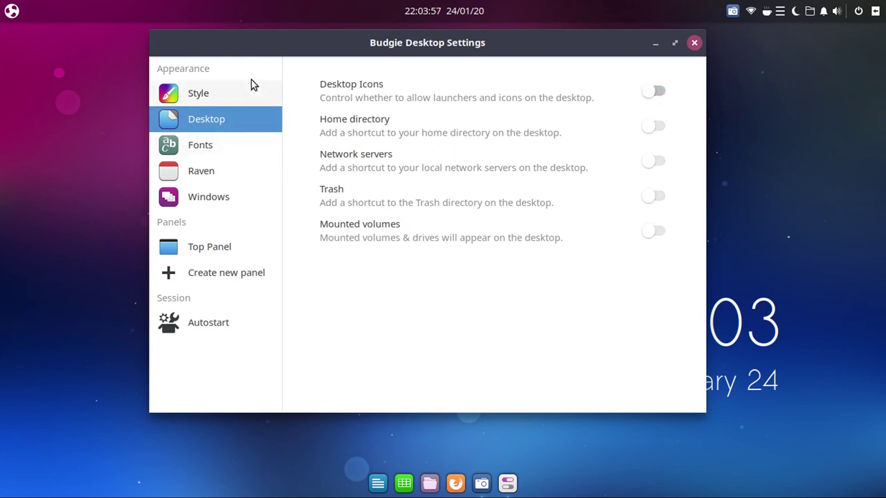
click(654, 44)
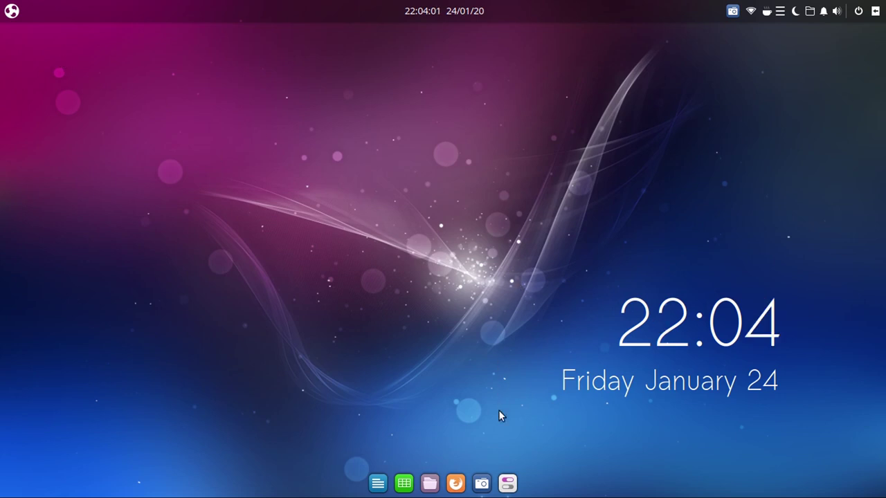
click(507, 483)
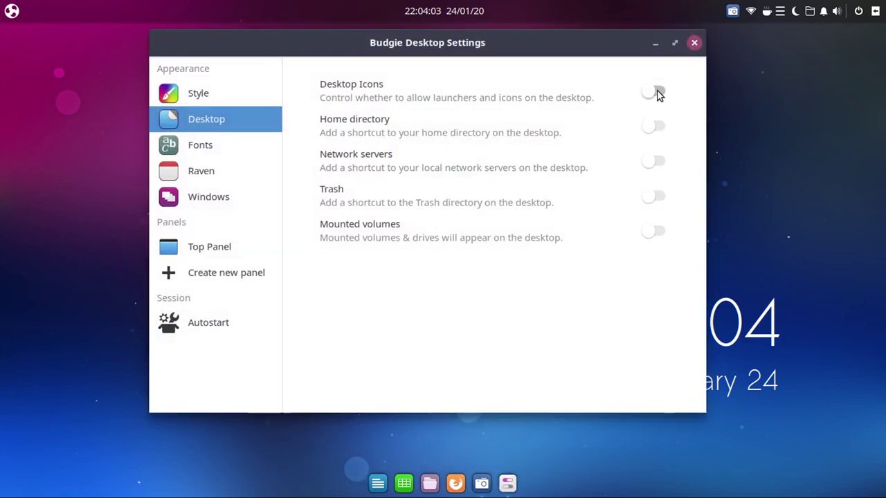
Step: Turn Desktop Icons on, look over the desktop context menu and its new document types, and turn the icons off again
click(661, 93)
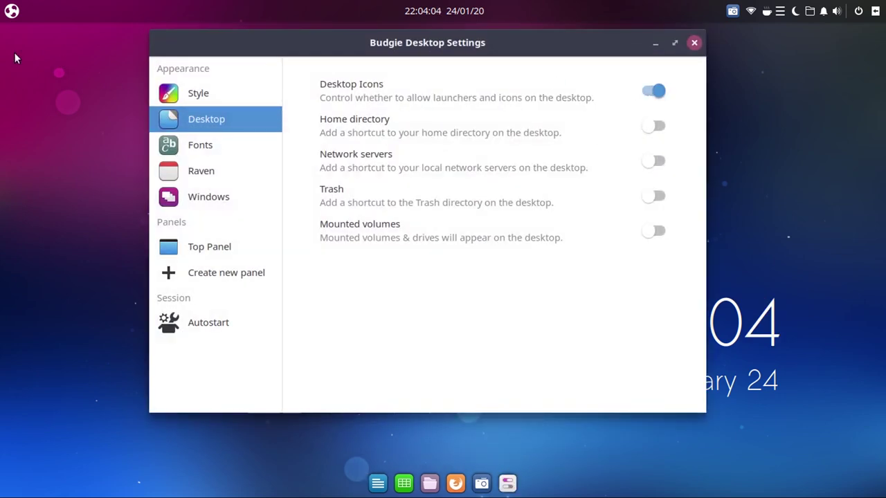
right_click(38, 151)
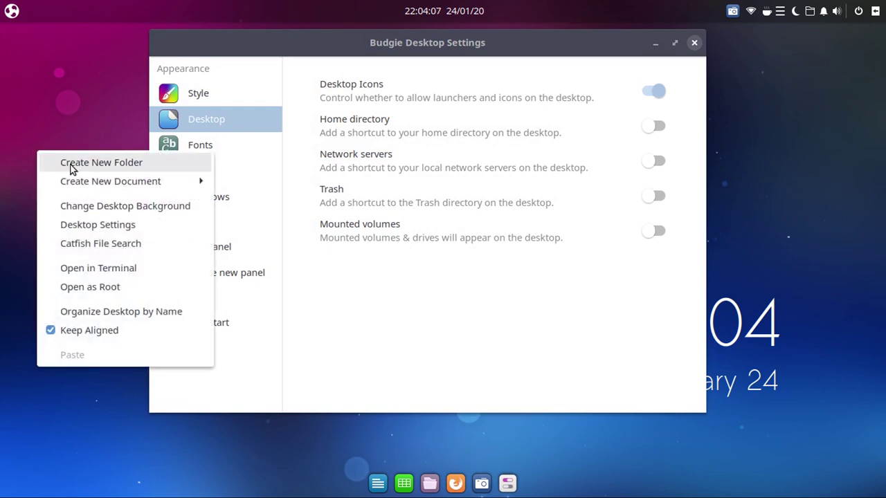
mouse_move(65, 186)
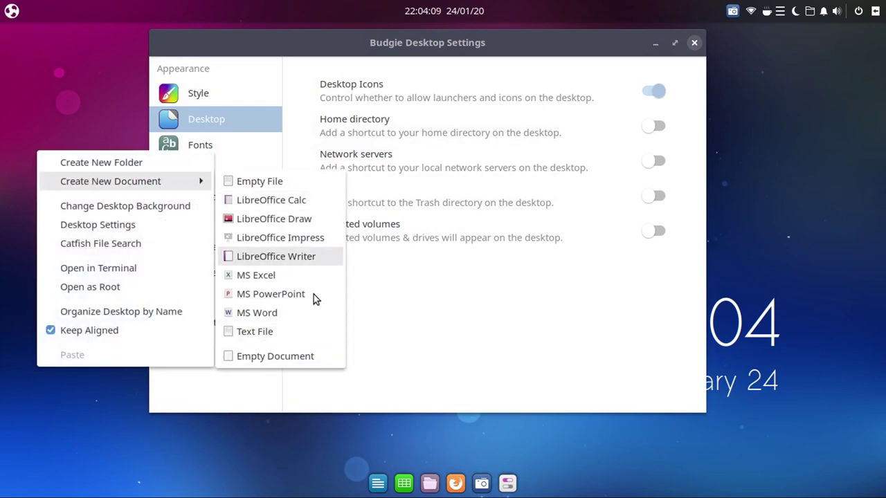
click(623, 359)
click(654, 94)
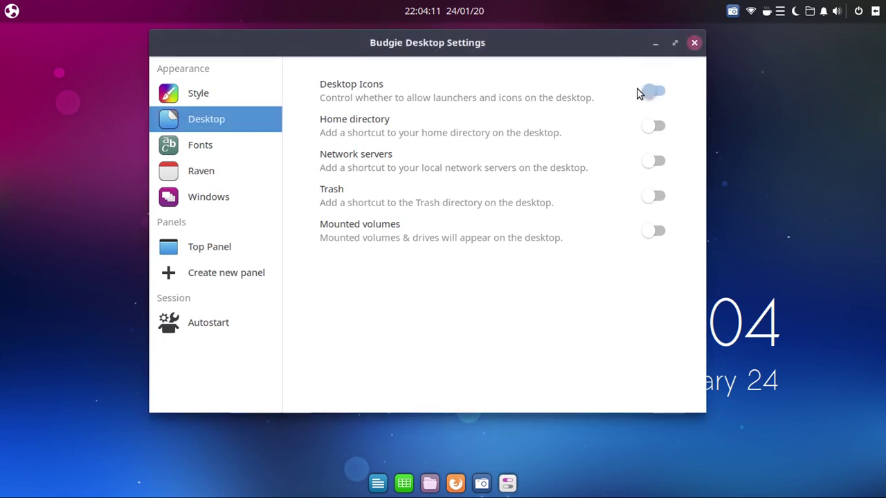
Step: Look through the Top Panel's applet list and view the panel's position, size and transparency settings
click(210, 251)
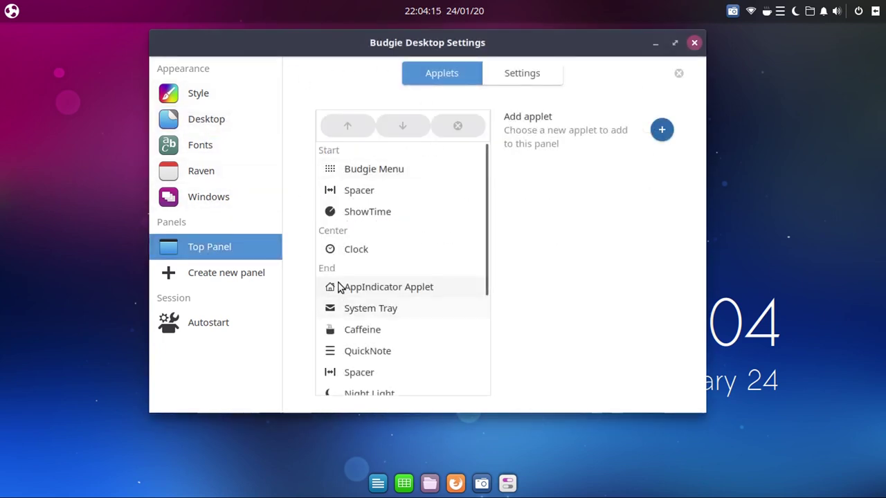
scroll(401, 249, down, 5)
click(528, 76)
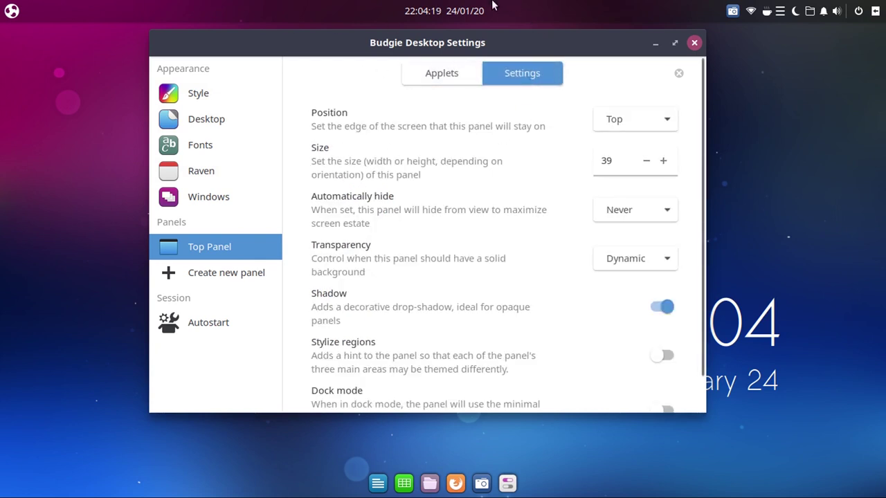
Step: Move the panel to the bottom edge of the screen and from there to the left edge
click(610, 120)
click(615, 136)
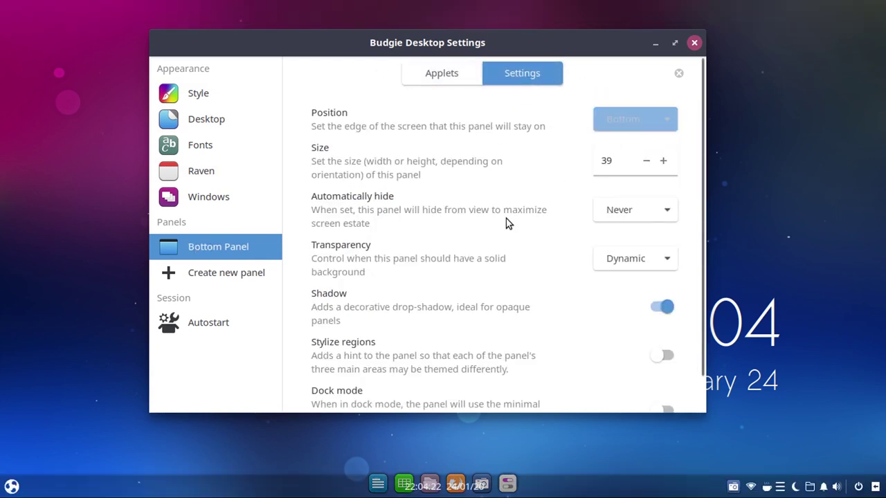
click(628, 119)
click(627, 119)
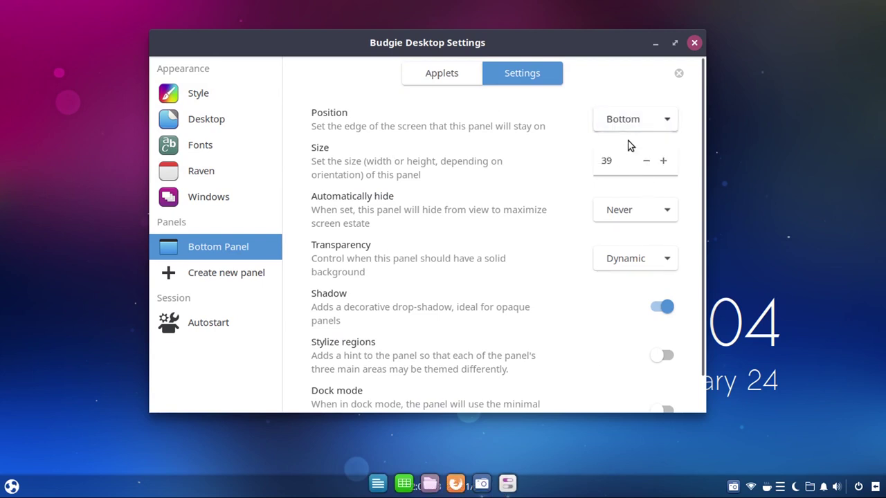
click(625, 124)
click(613, 135)
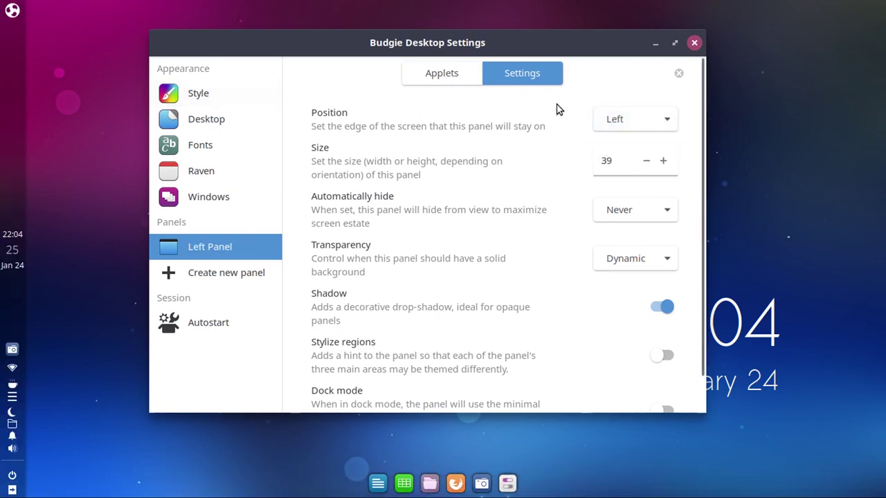
Step: Move the panel from the left edge to the right edge of the screen
click(637, 121)
click(637, 121)
click(619, 121)
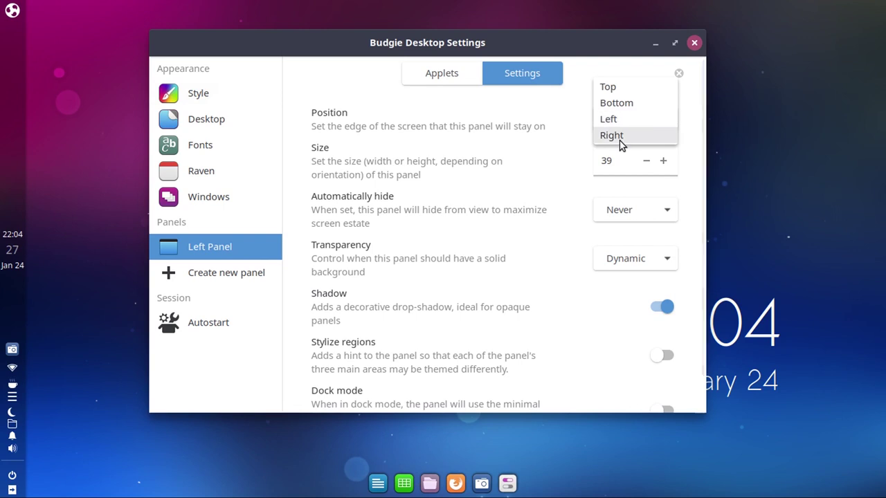
click(618, 137)
Step: Move the panel from the right edge to the bottom, and return it to the top edge
click(628, 121)
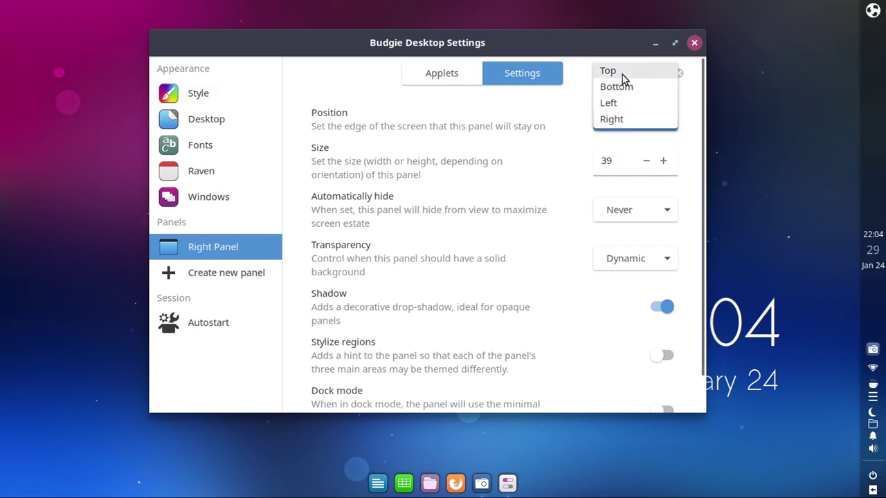
click(623, 86)
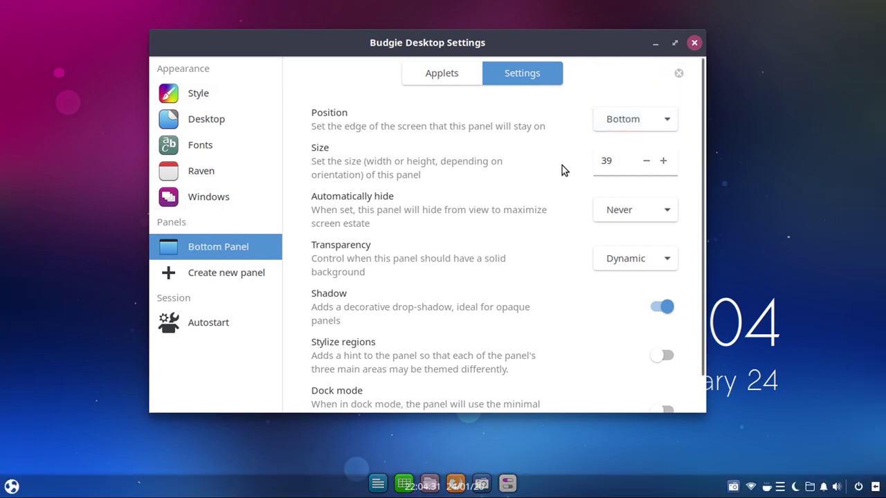
click(608, 123)
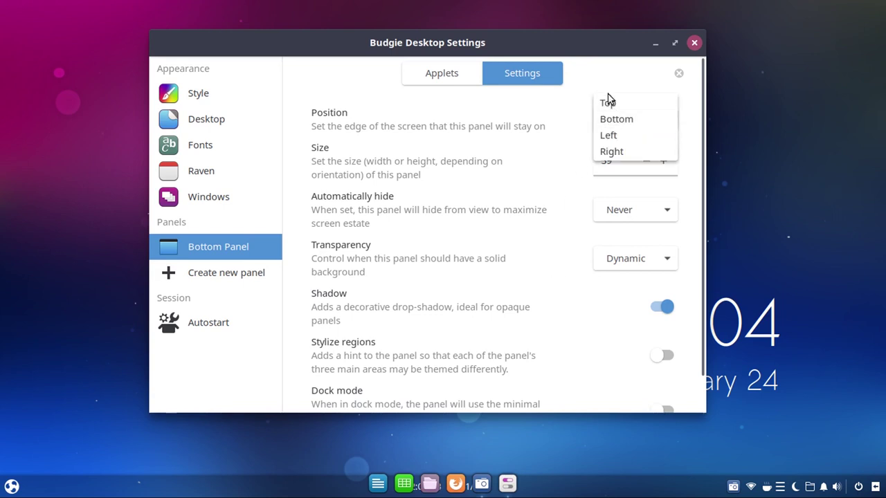
click(607, 102)
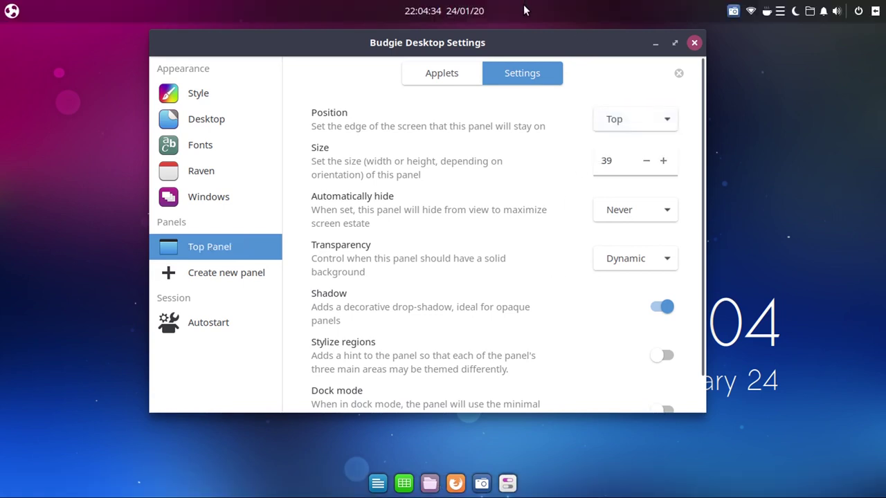
Step: Increase the Top Panel's size step by step to 53
click(663, 161)
click(663, 160)
click(663, 160)
click(663, 160)
click(663, 161)
click(662, 161)
click(663, 161)
click(662, 161)
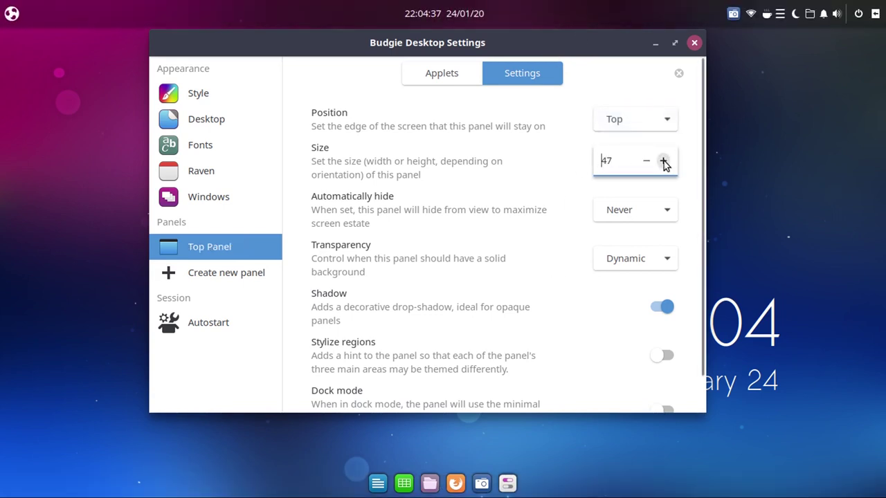
click(663, 160)
click(663, 161)
click(663, 161)
click(663, 161)
click(663, 160)
click(663, 161)
Step: Try Top Panel sizes of 20 and 16, and finish with a size of 40
drag(624, 163, 551, 166)
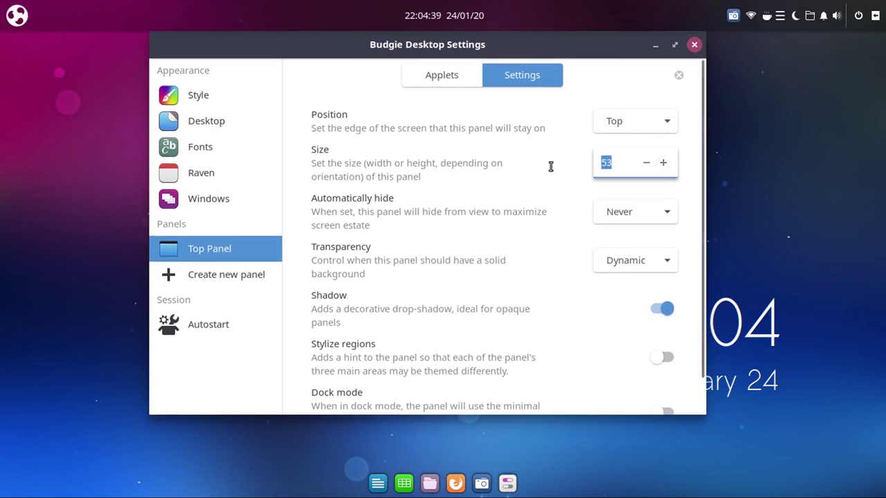
text(20)
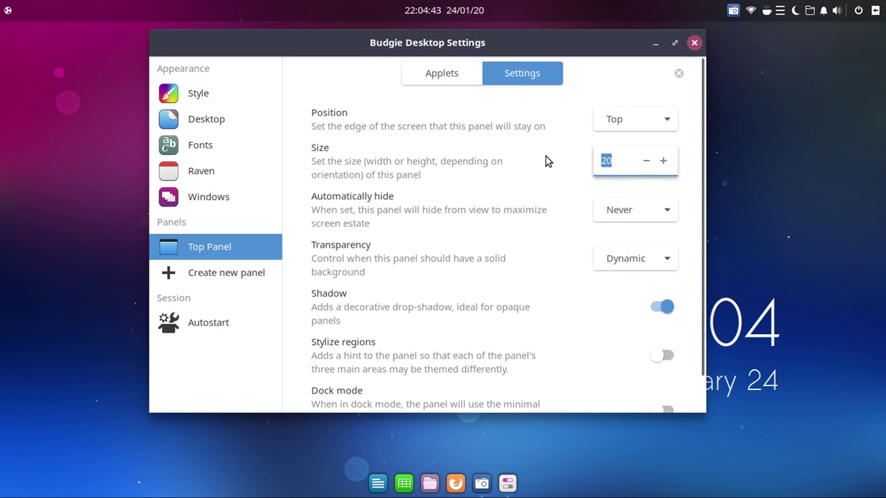
text(16)
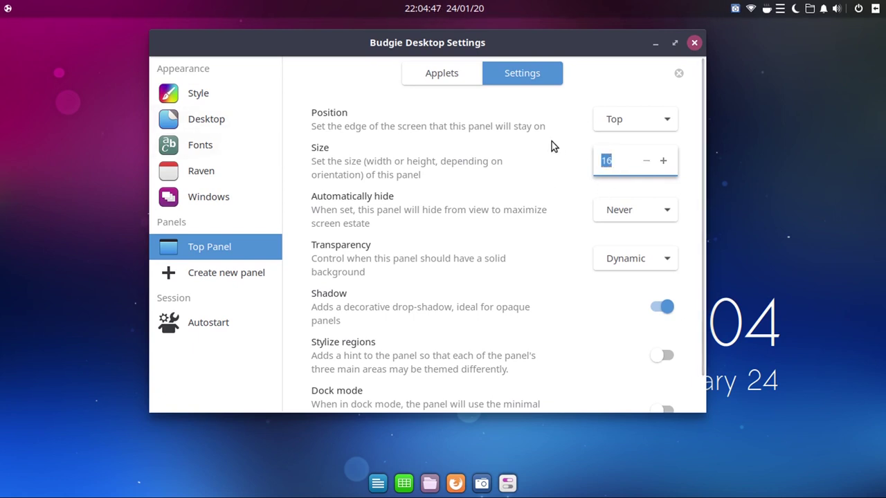
text(40)
Step: Set the panel's position to Bottom and its automatic hiding to Automatic
click(625, 119)
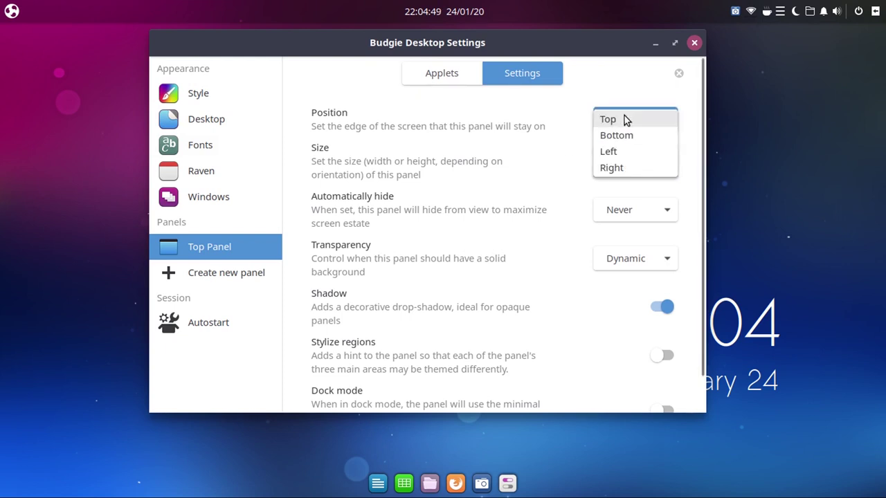
click(615, 136)
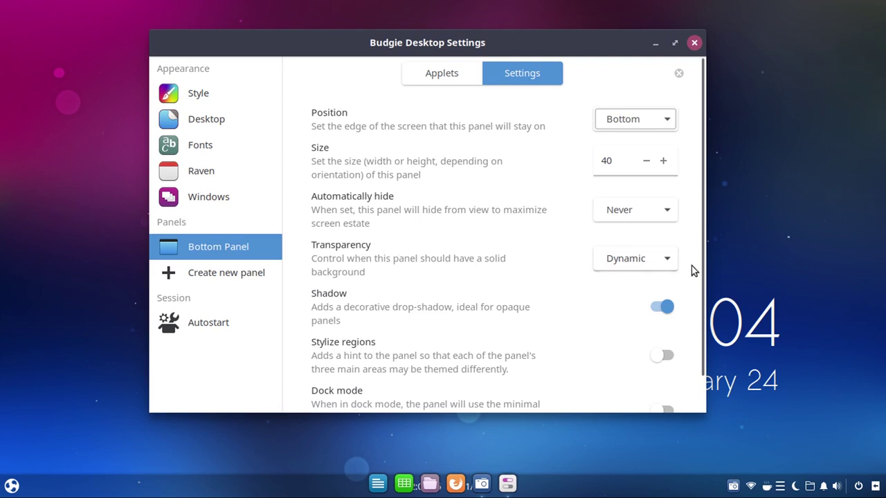
click(650, 262)
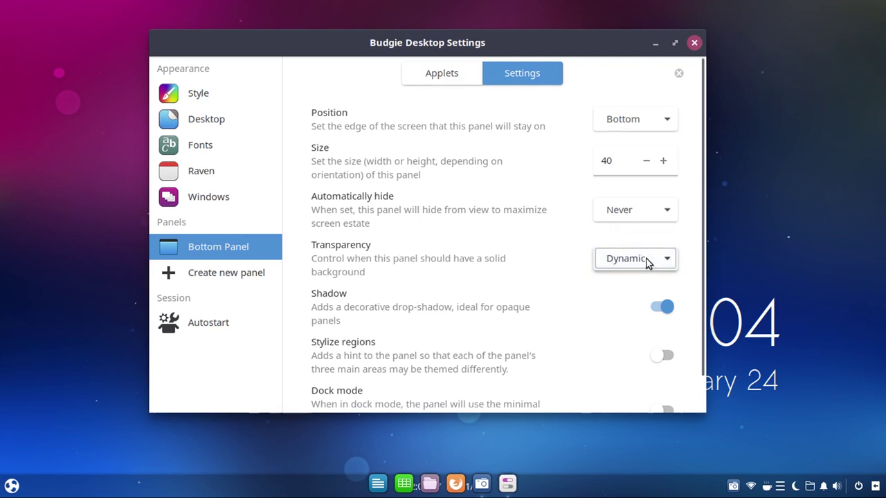
click(635, 211)
click(629, 176)
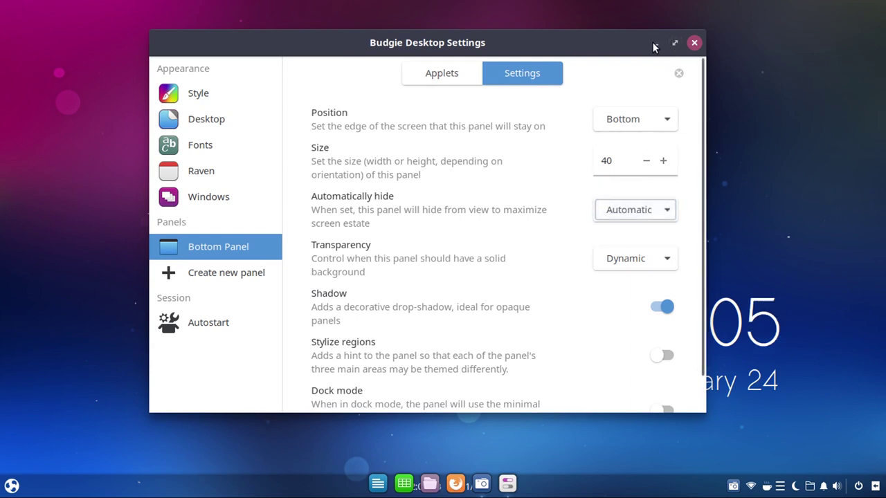
Step: Maximize Budgie Desktop Settings to check the panel's automatic hiding, restore the window, and close it
click(674, 42)
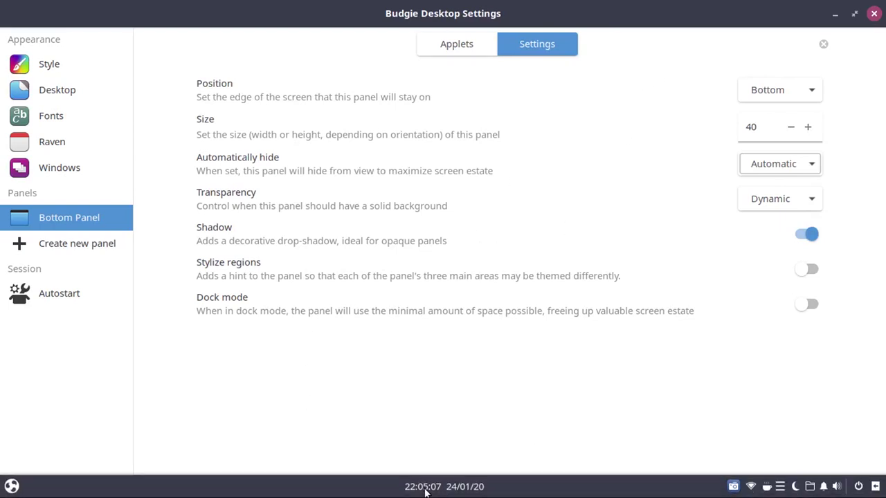
mouse_move(422, 495)
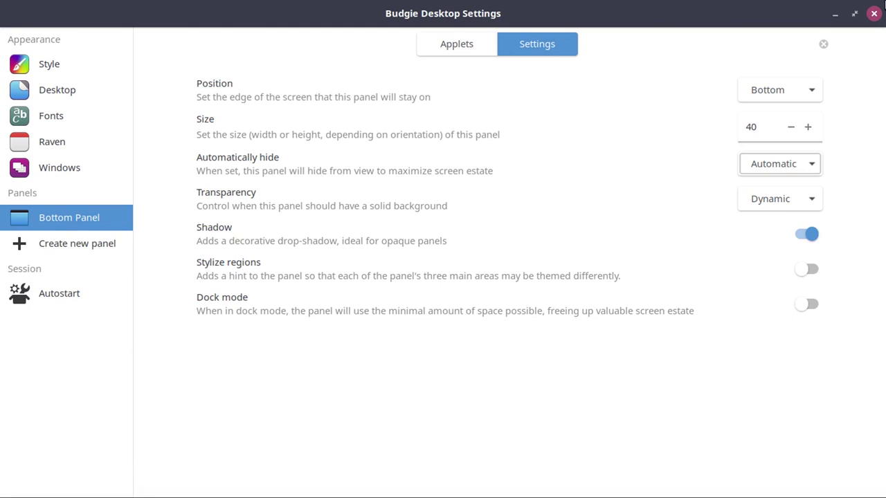
click(855, 15)
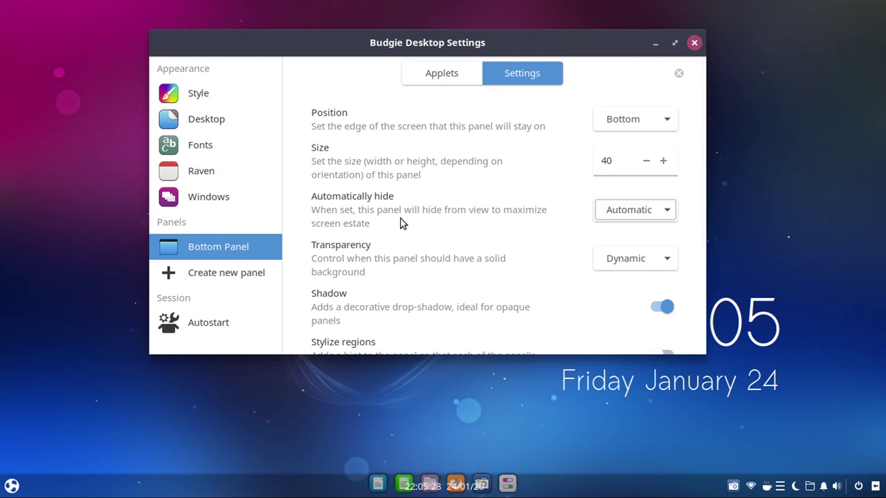
click(694, 42)
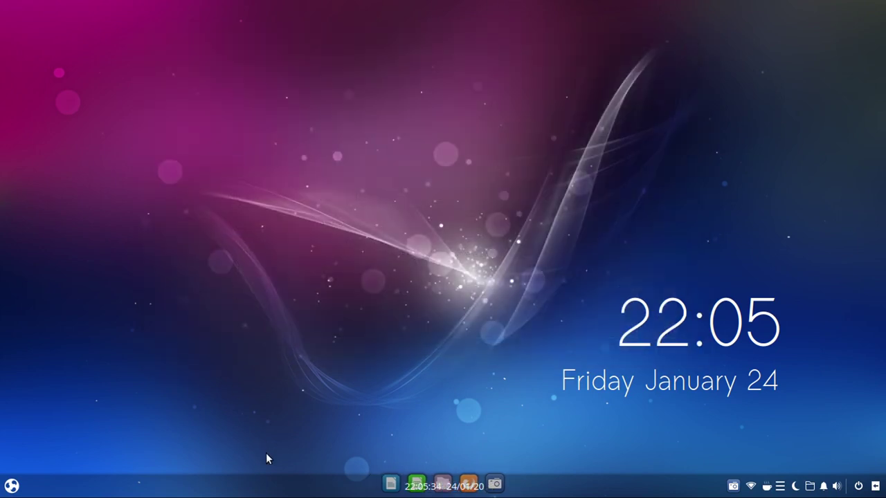
Step: Reopen Budgie Desktop Settings from the System Tools category of the application menu
click(12, 485)
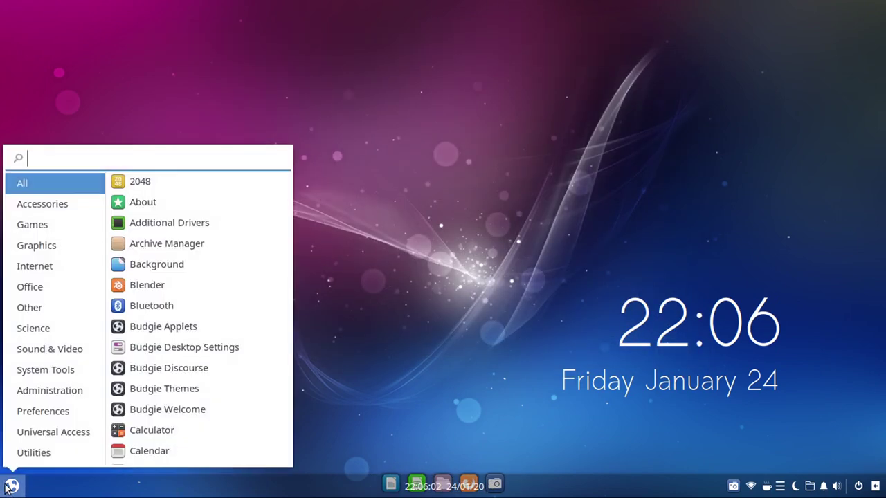
click(41, 414)
click(42, 371)
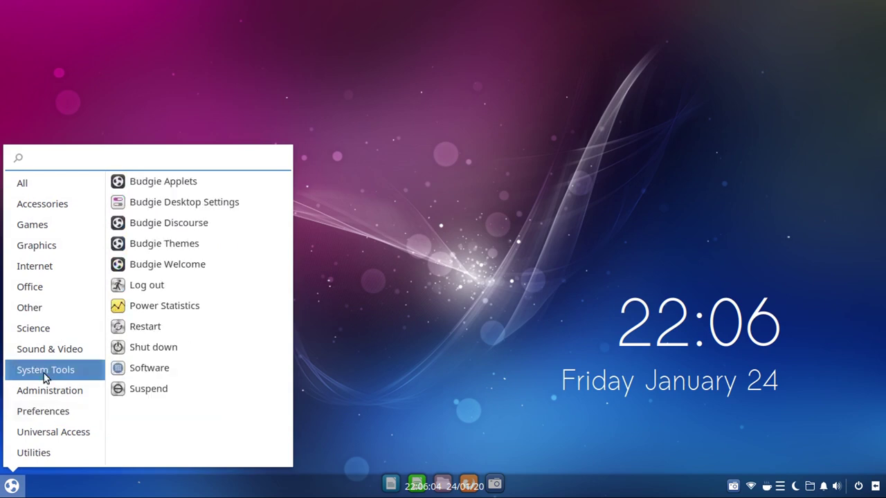
click(211, 205)
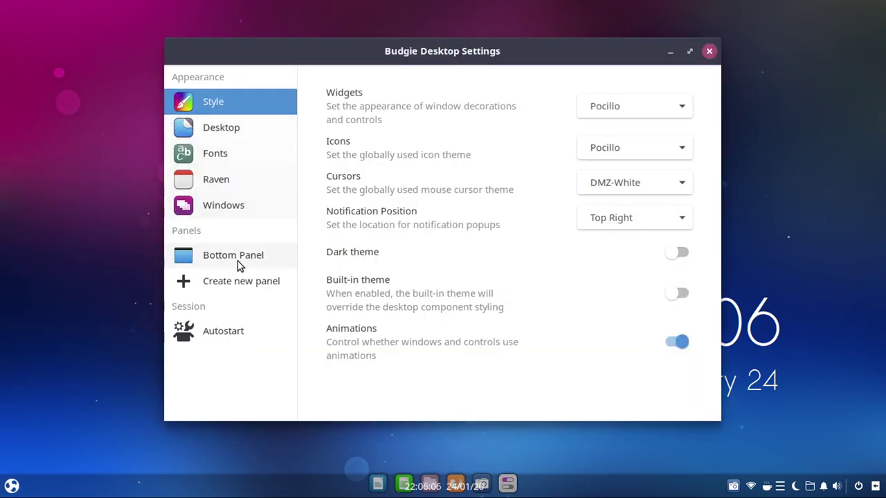
Step: Set the Bottom Panel's position to Top and close Budgie Desktop Settings
click(233, 255)
click(537, 83)
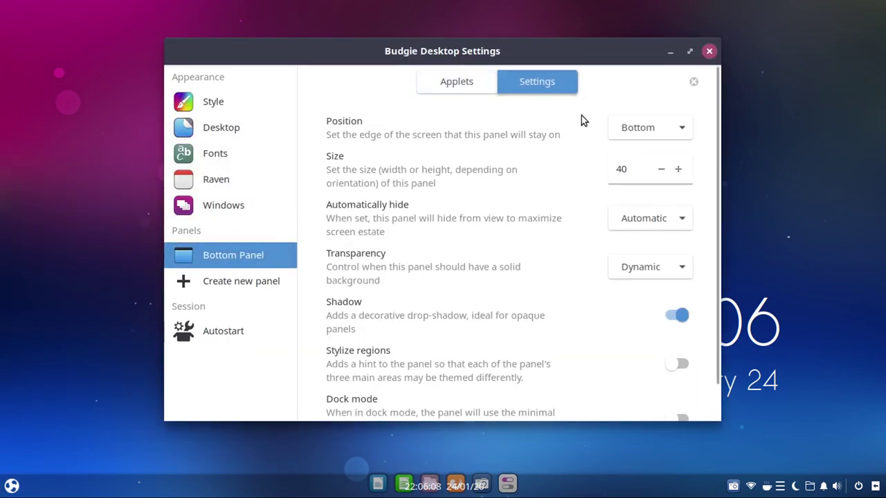
click(684, 124)
click(626, 111)
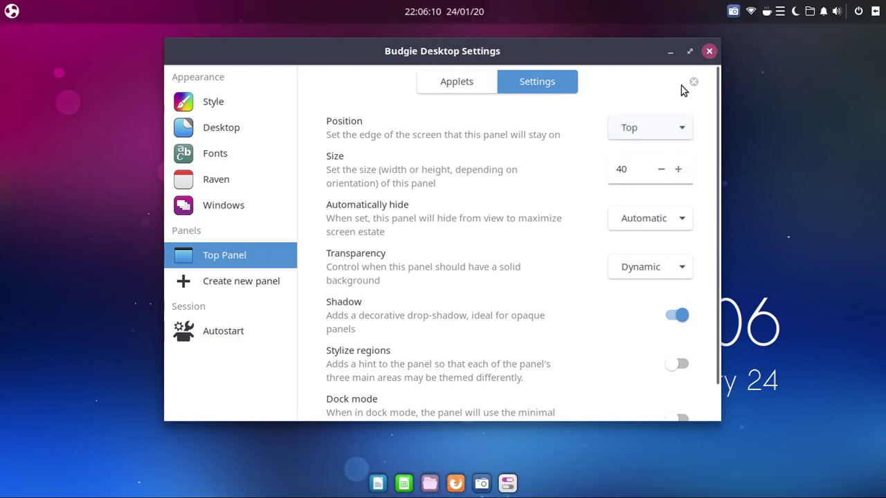
click(709, 52)
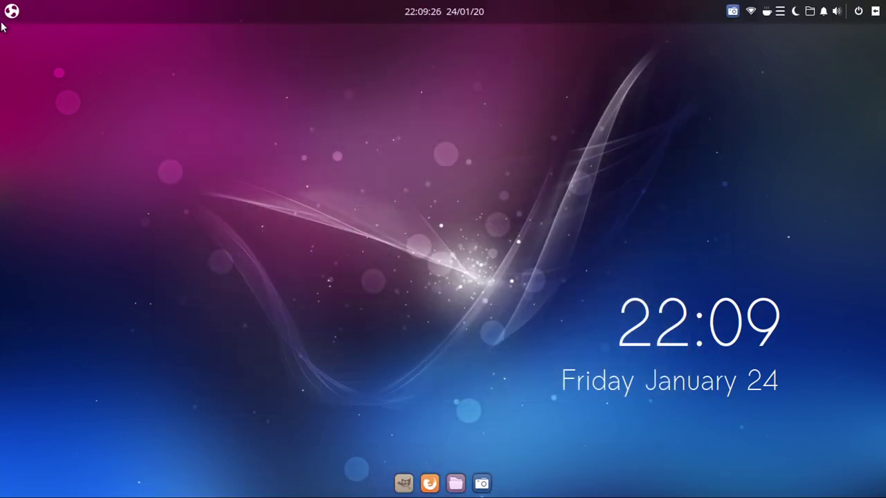
Step: Launch the Tilix terminal from the Utilities category, look at its window, and close it
click(11, 12)
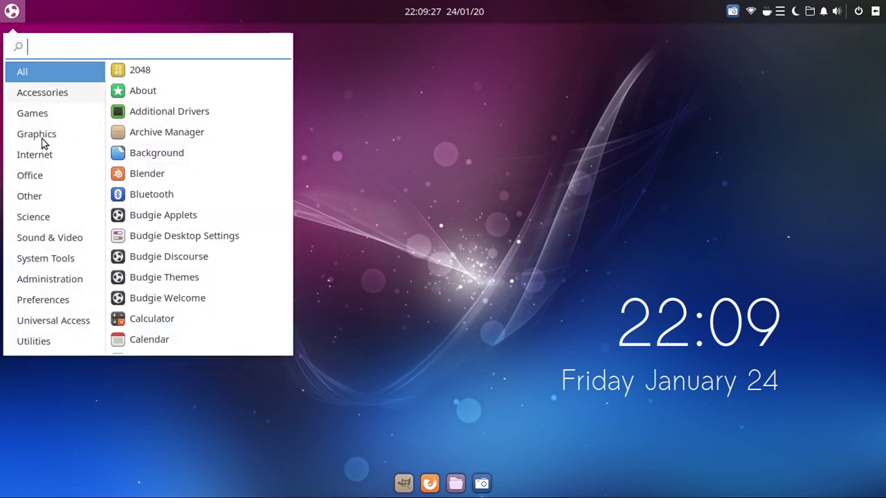
click(40, 304)
click(35, 344)
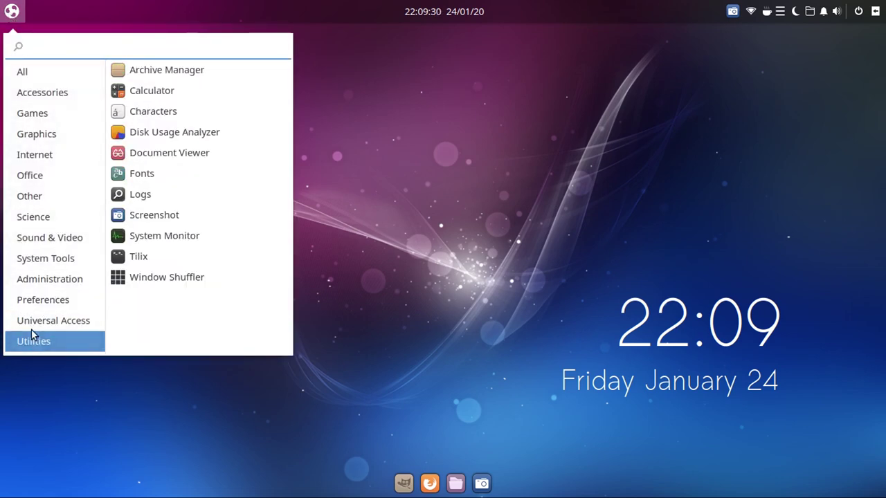
click(153, 262)
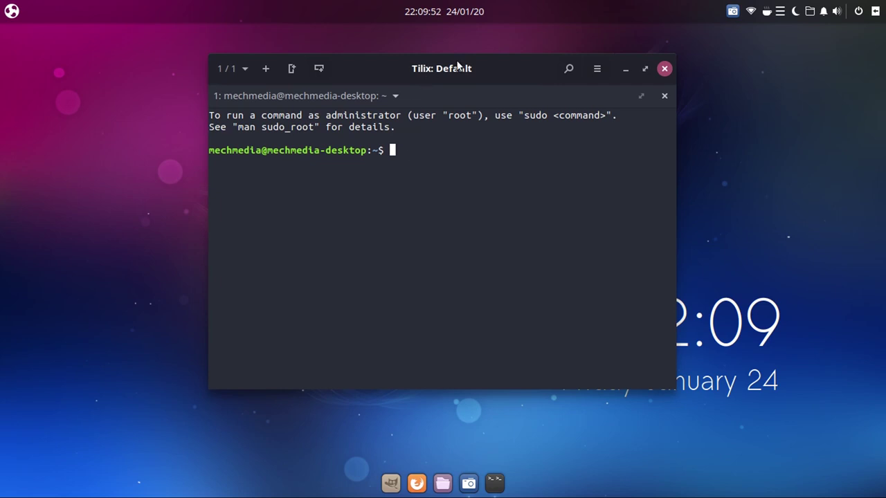
click(664, 69)
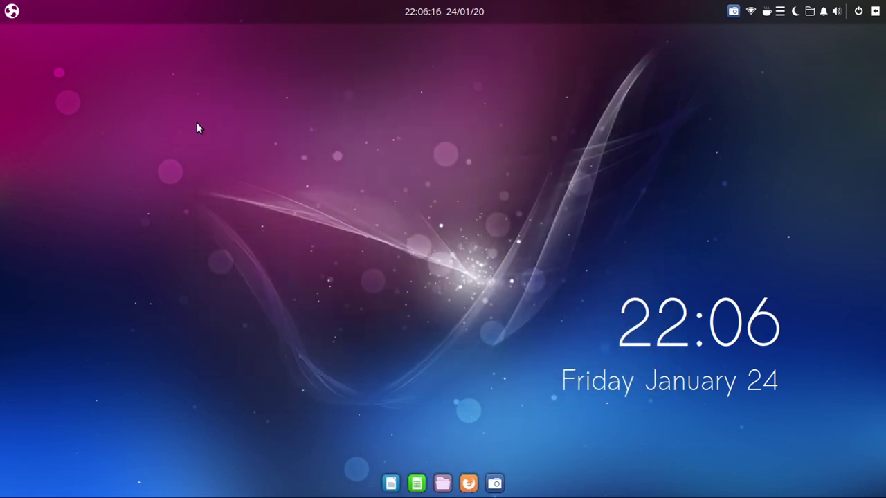